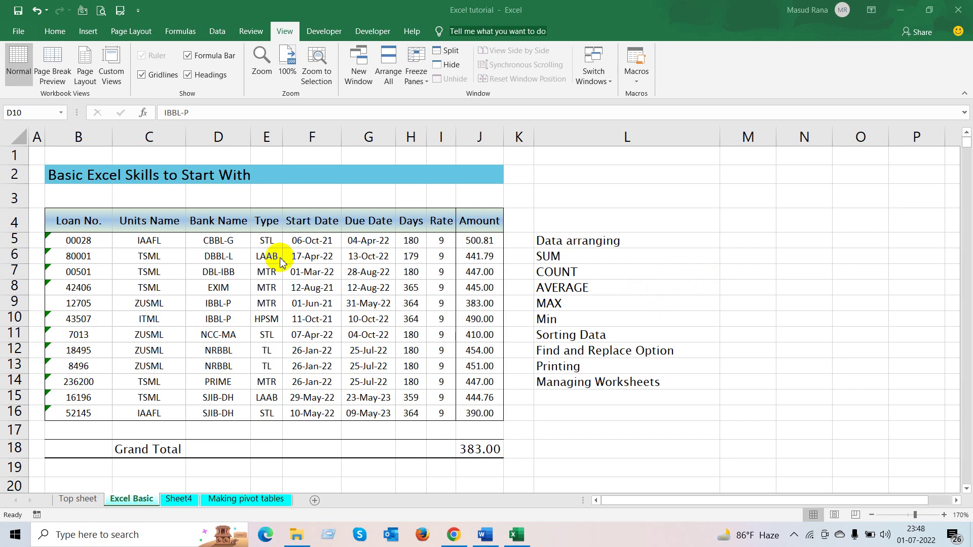
Try to cut the entire Units Name column from the loan table.
left_click(205, 256)
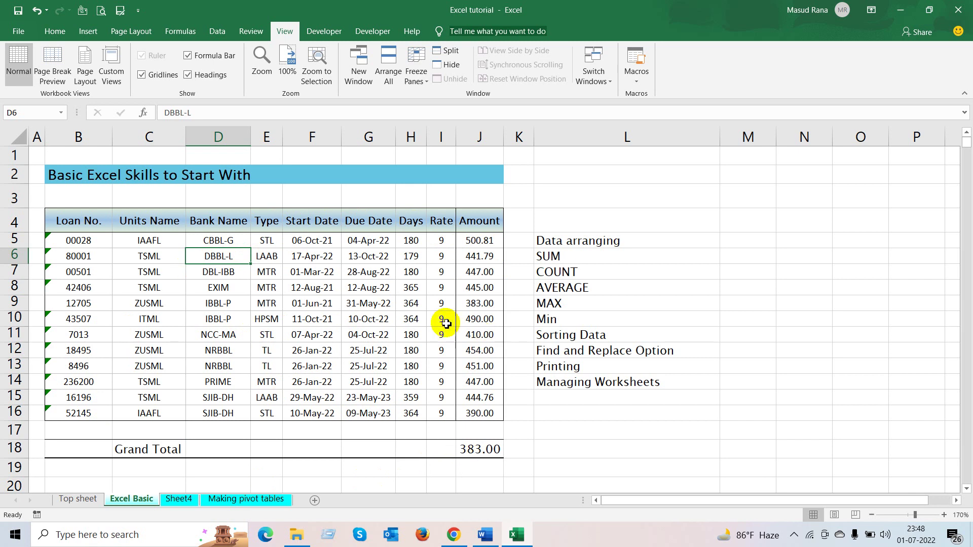
left_click(141, 225)
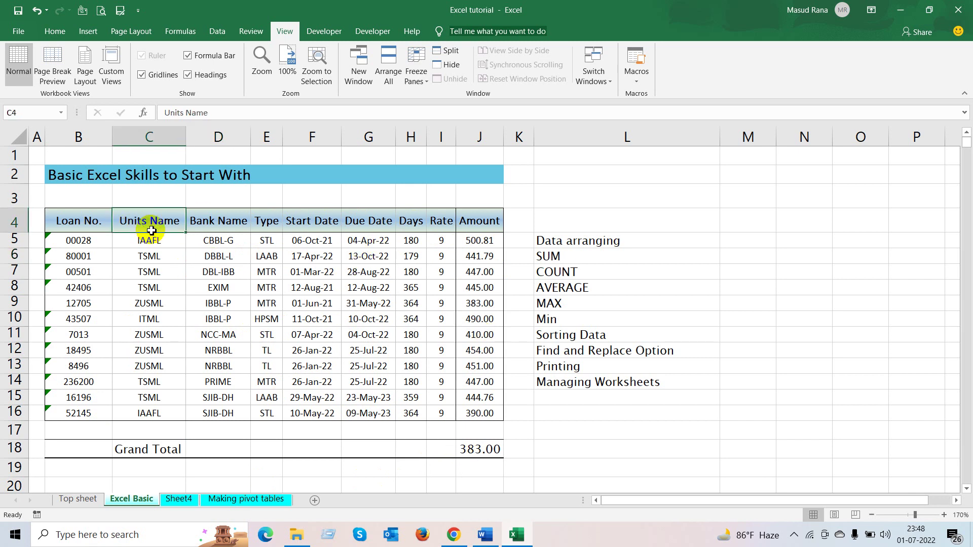
left_click(151, 135)
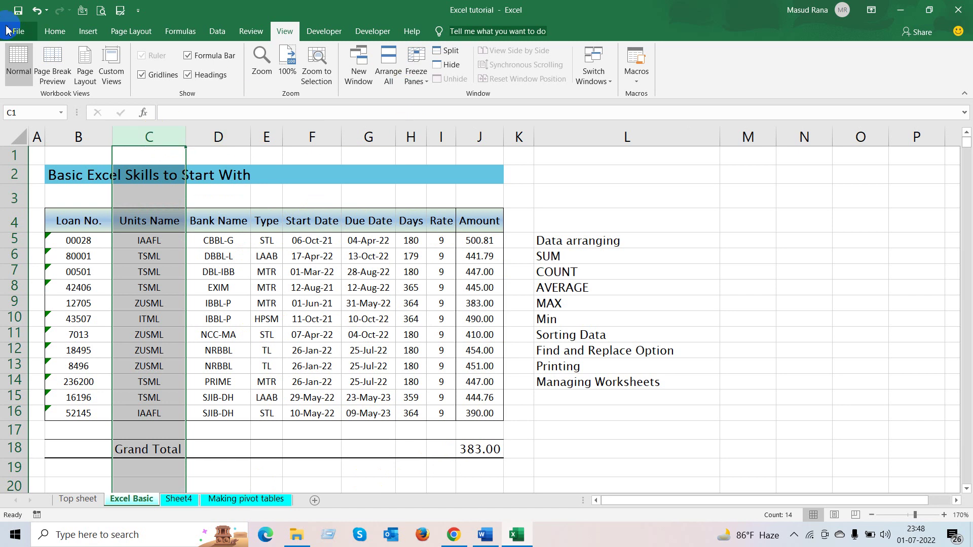
left_click(53, 31)
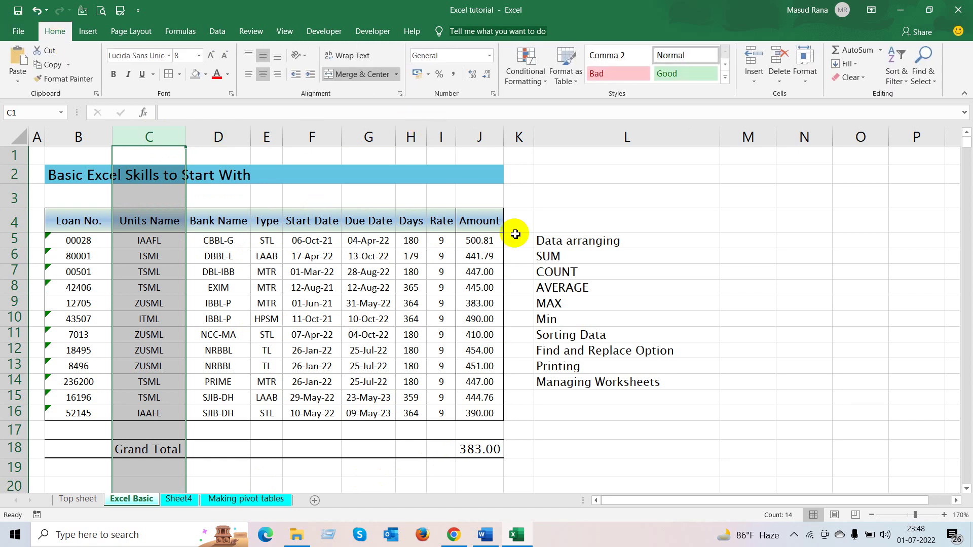
left_click(232, 94)
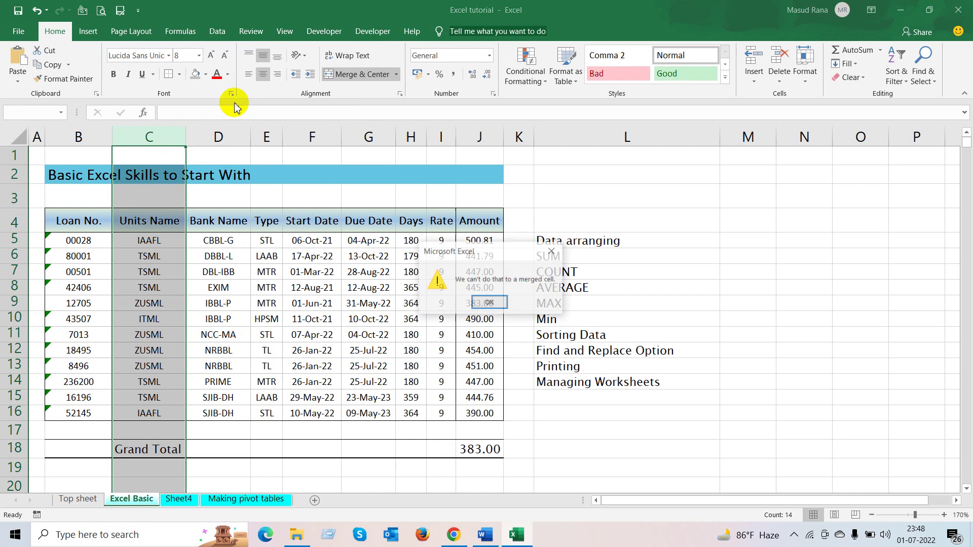
left_click(489, 302)
Unmerge the title cell "Basic Excel Skills to Start With" in row 2 and turn off its text wrapping.
left_click(233, 174)
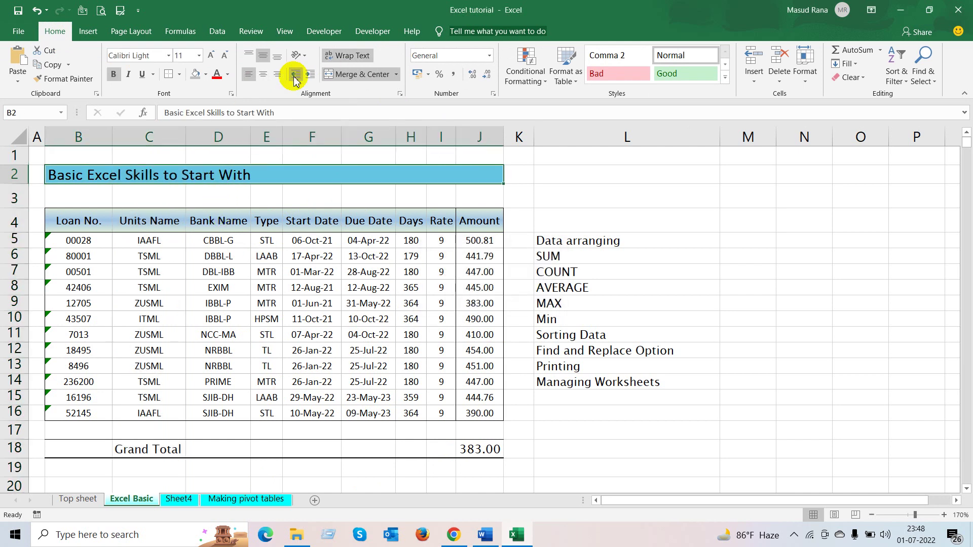
left_click(357, 74)
left_click(204, 216)
left_click(62, 175)
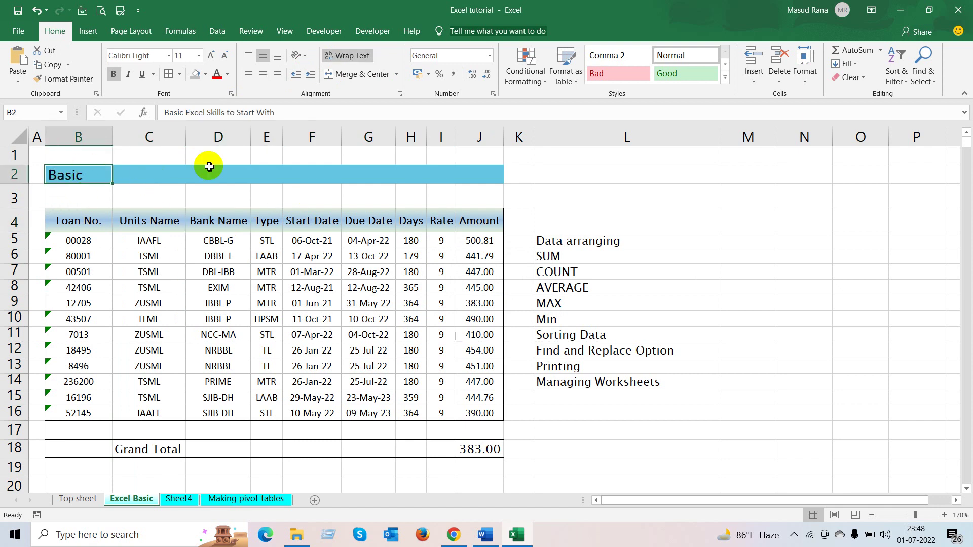
left_click(345, 56)
left_click(294, 287)
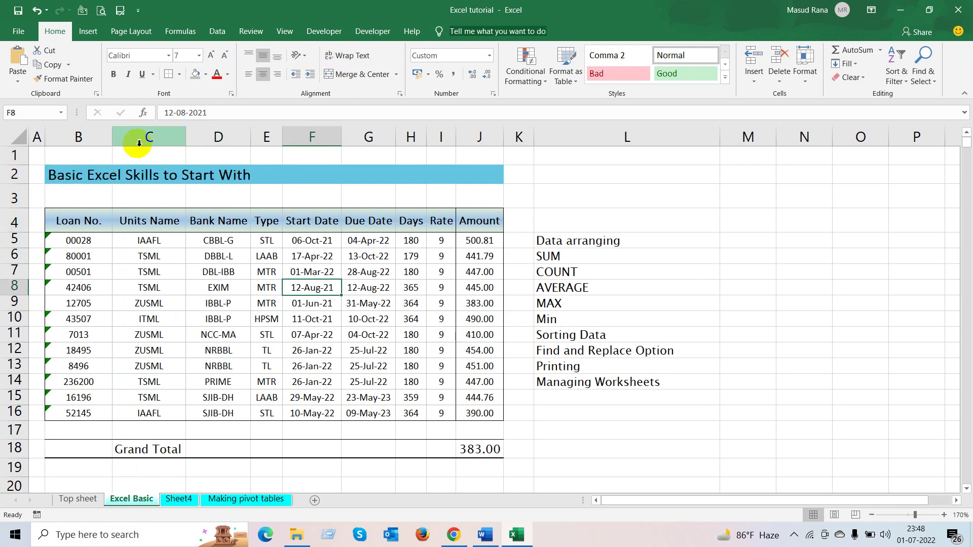
left_click(142, 112)
left_click(409, 266)
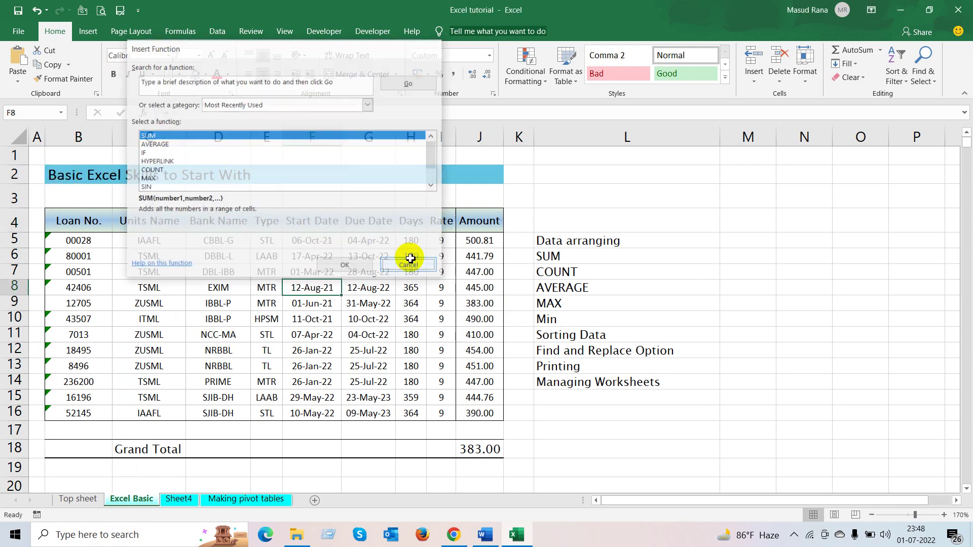
left_click(213, 138)
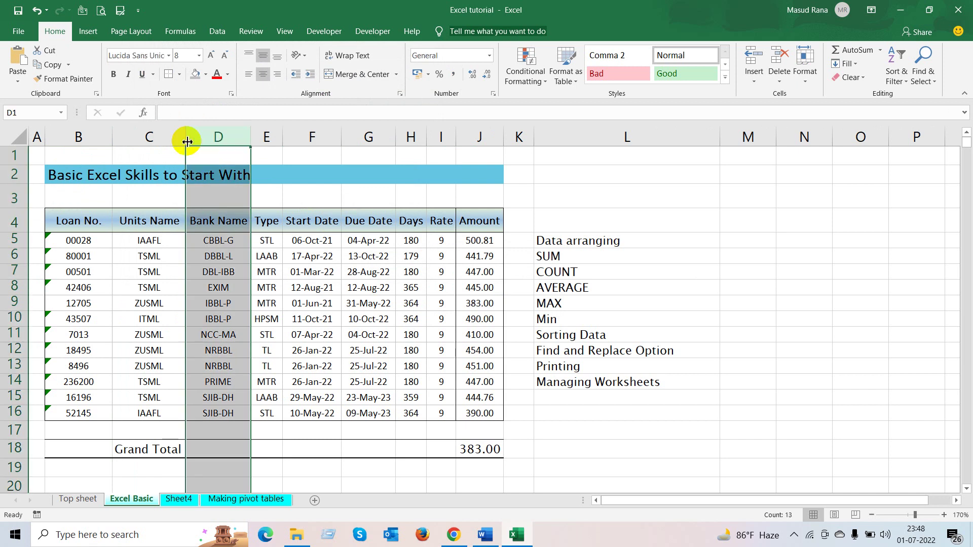
left_click(154, 137)
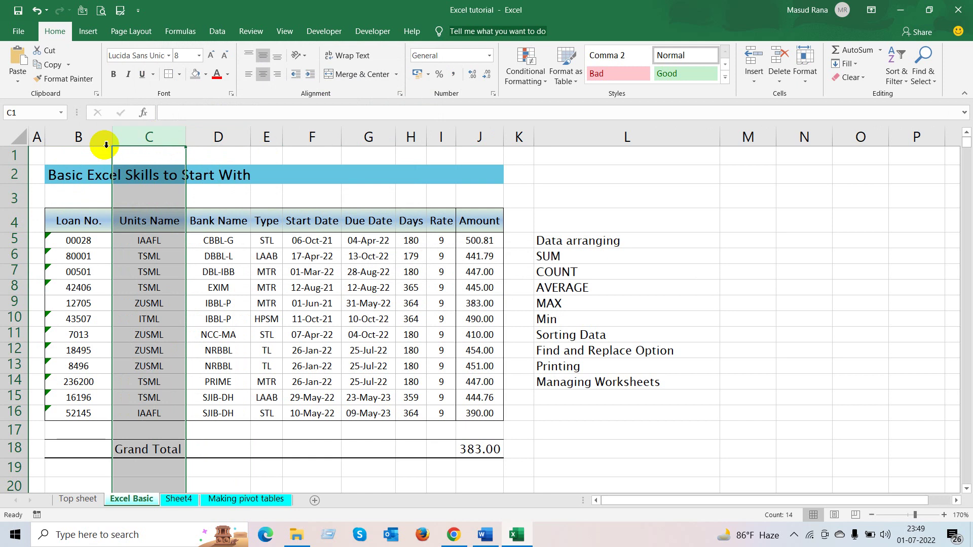
Move the Loan No. column between the Units Name and Bank Name columns by cutting and inserting it.
left_click(72, 136)
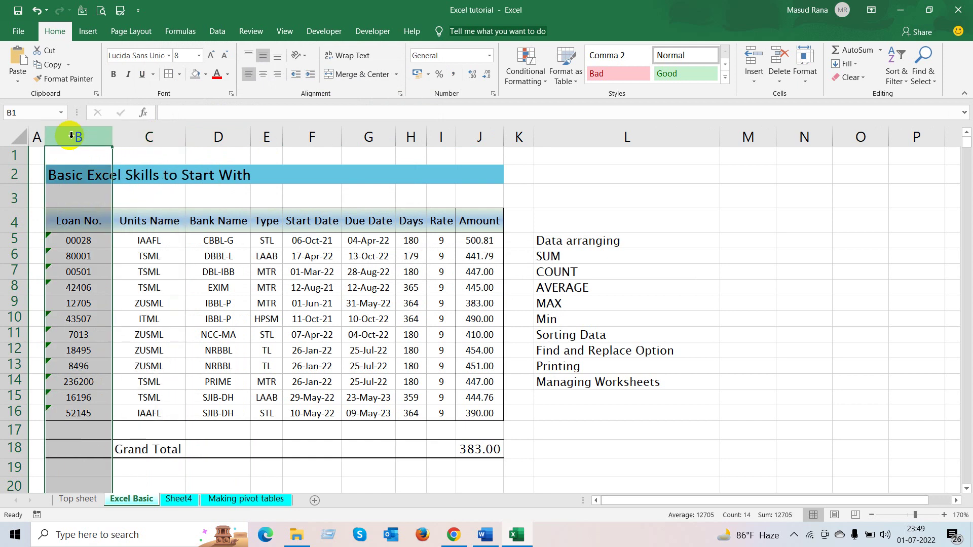
key("ctrl+x")
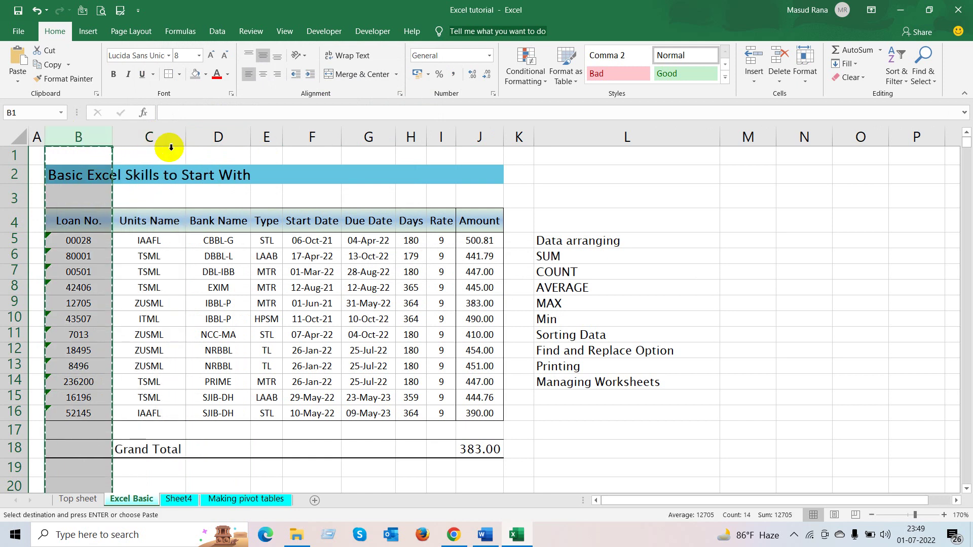
left_click(209, 135)
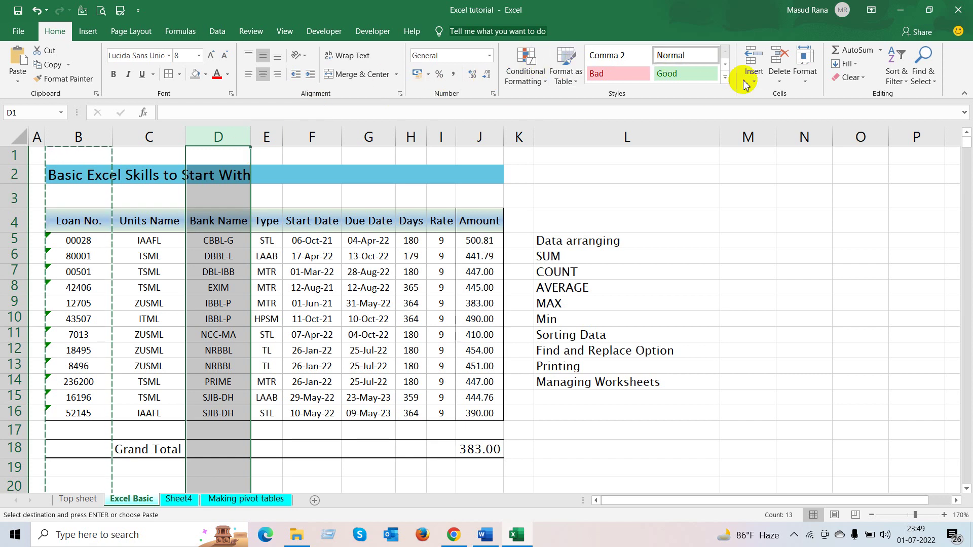
left_click(752, 57)
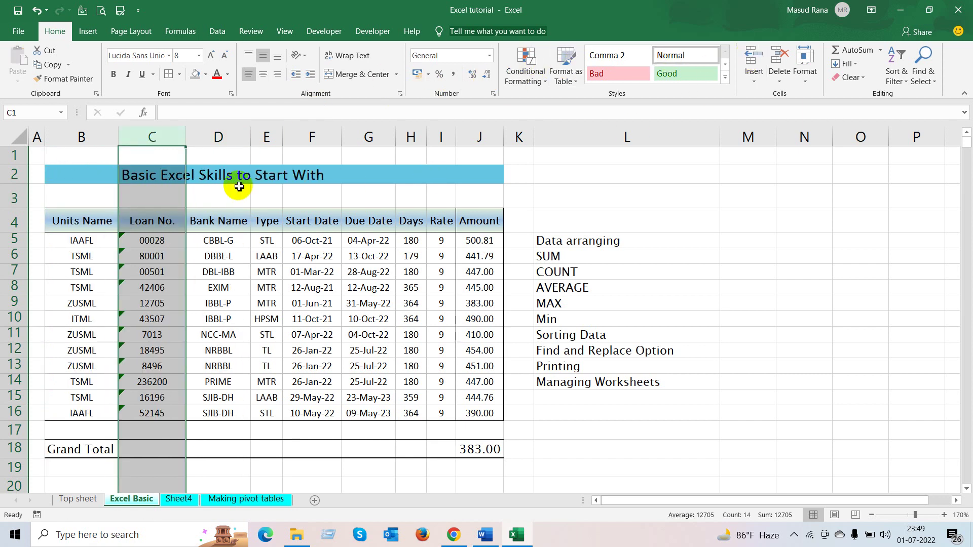
Move the title "Basic Excel Skills to Start With" from cell C2 to cell B2.
left_click(158, 181)
key("ctrl+x")
left_click(80, 174)
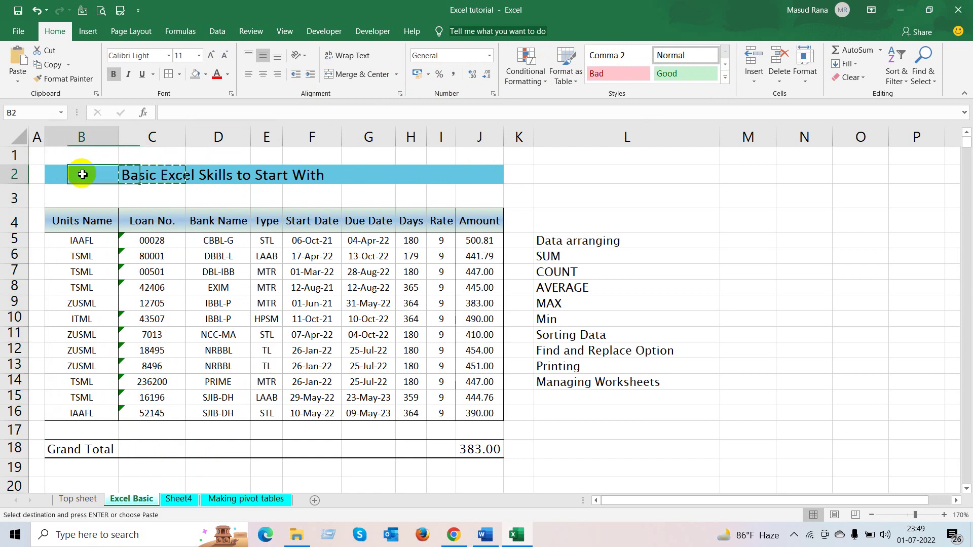
key("ctrl+v")
left_click(152, 179)
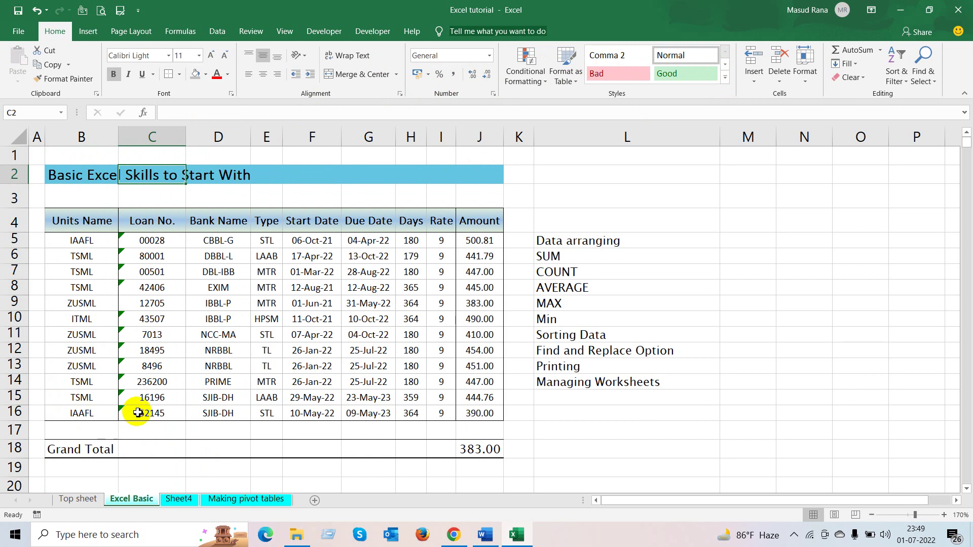
left_click(157, 272)
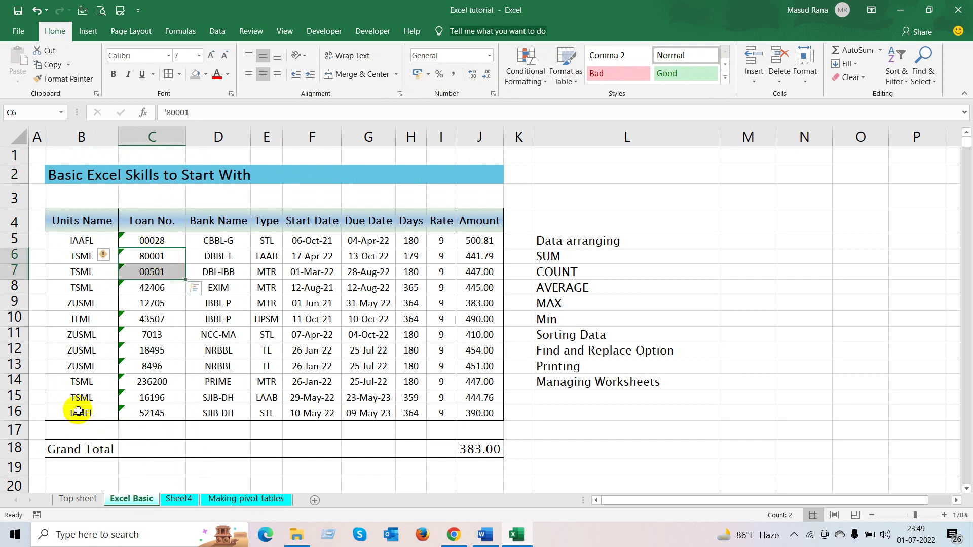
left_click_drag(79, 431, 97, 448)
left_click(101, 449)
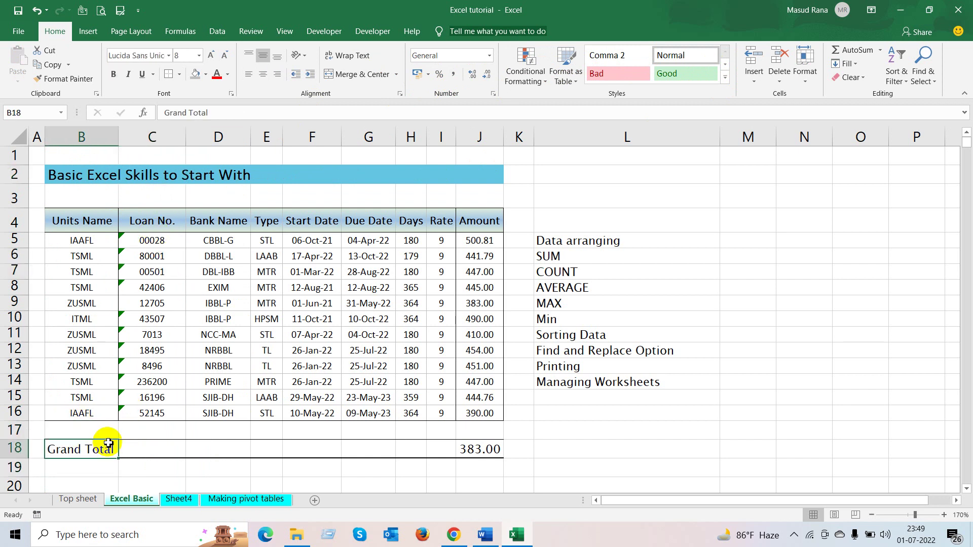
left_click(150, 304)
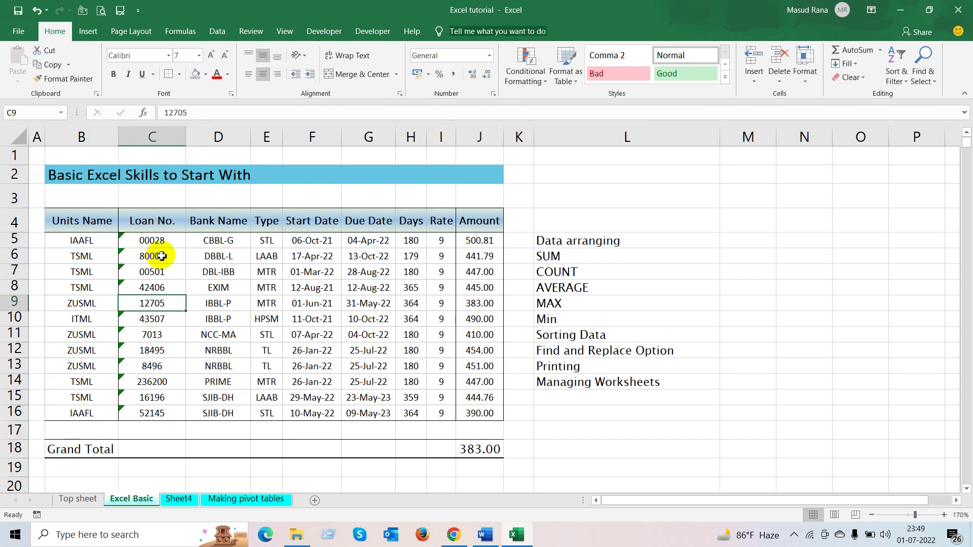
Move the Bank Name column in front of the Loan No. column.
left_click(242, 135)
key("ctrl+c")
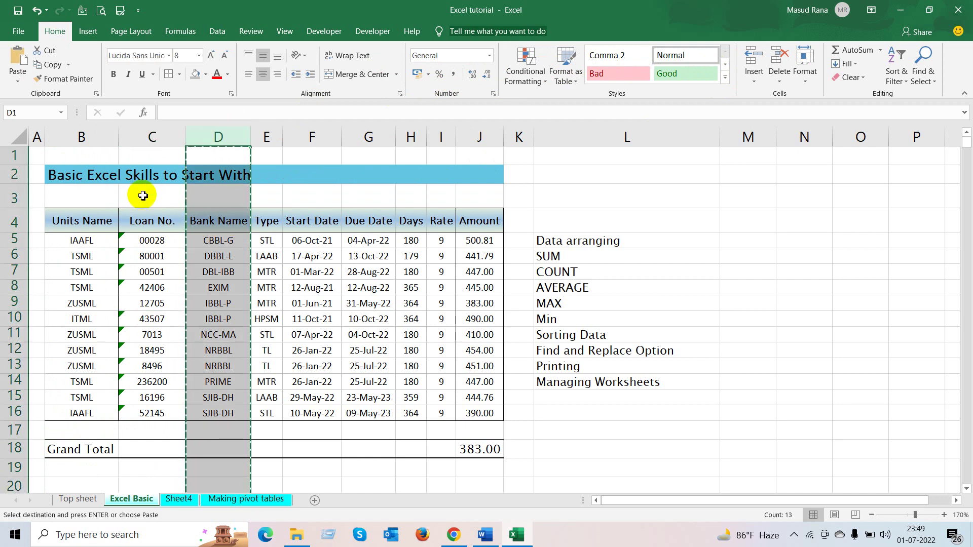
left_click(152, 137)
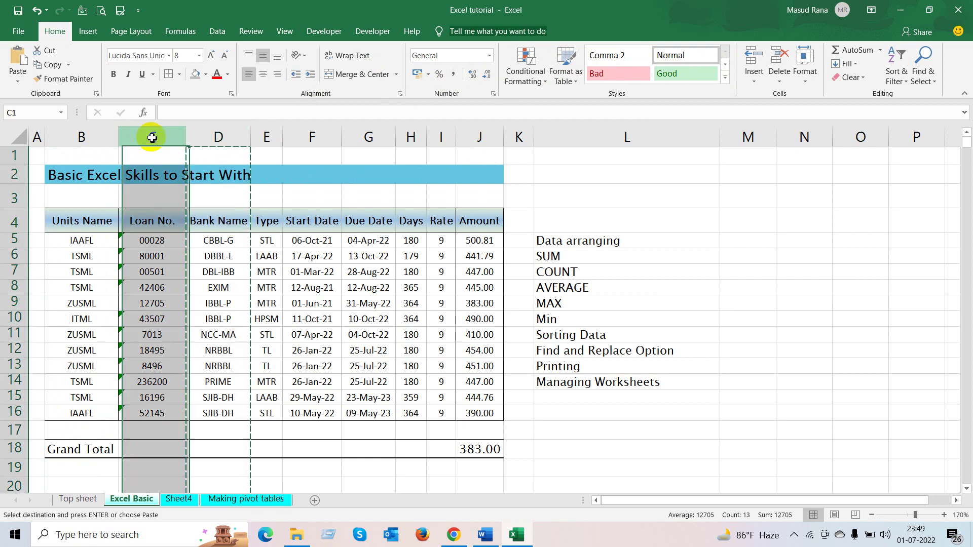
left_click(753, 57)
left_click(261, 268)
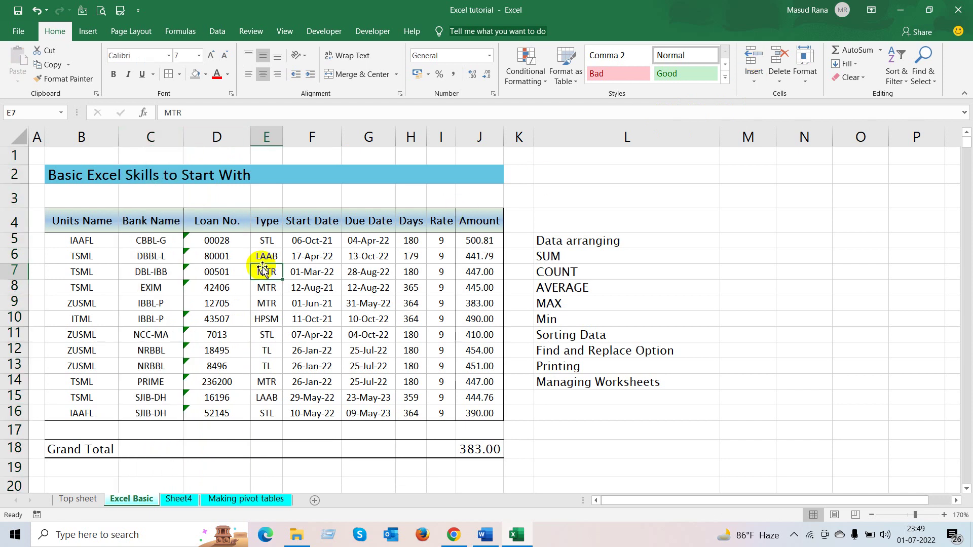
left_click(98, 220)
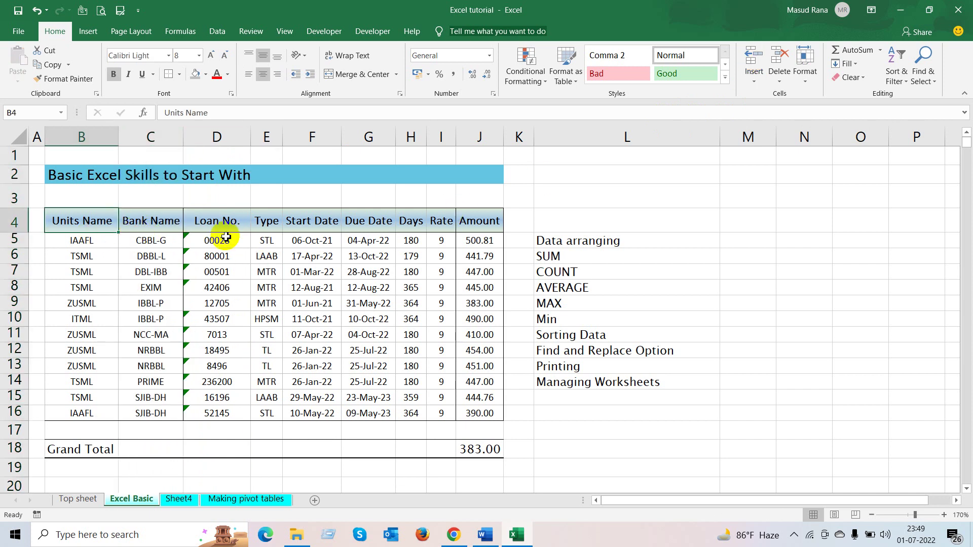
left_click(182, 223)
left_click(232, 218)
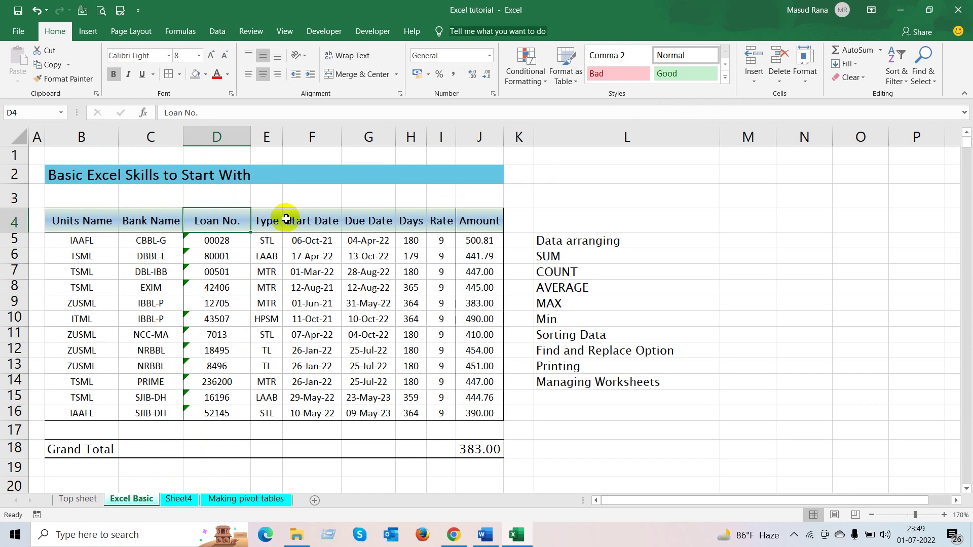
left_click(268, 219)
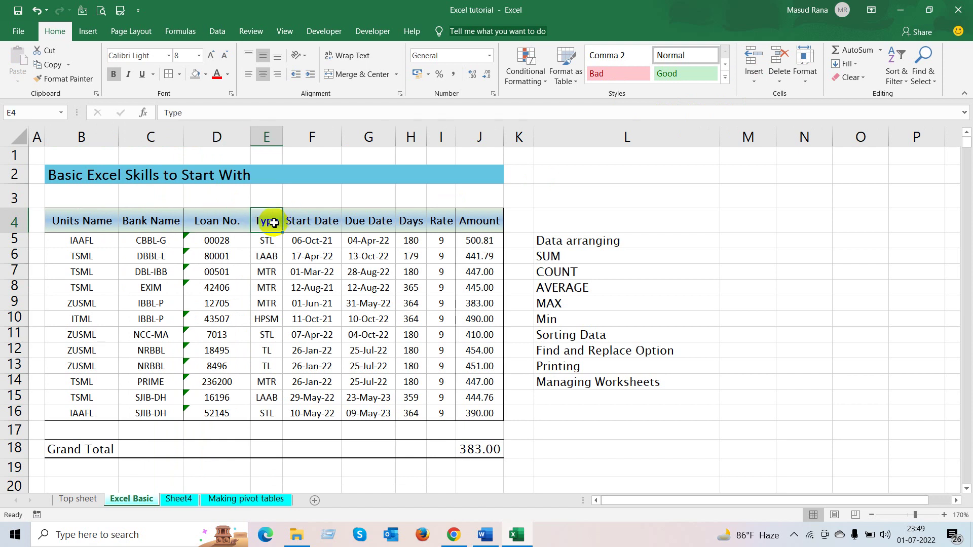
Cut the Type column and insert it between the Bank Name and Loan No. columns.
left_click(263, 136)
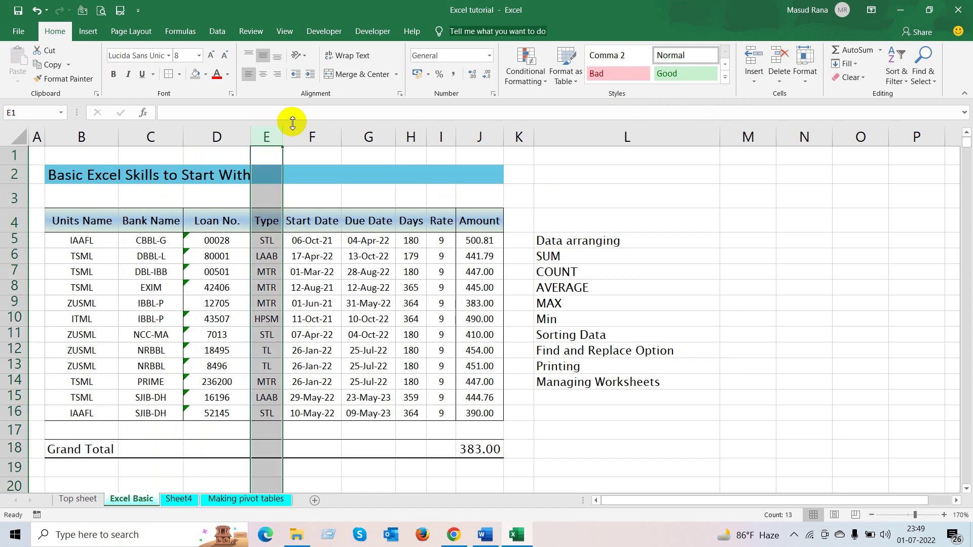
right_click(272, 131)
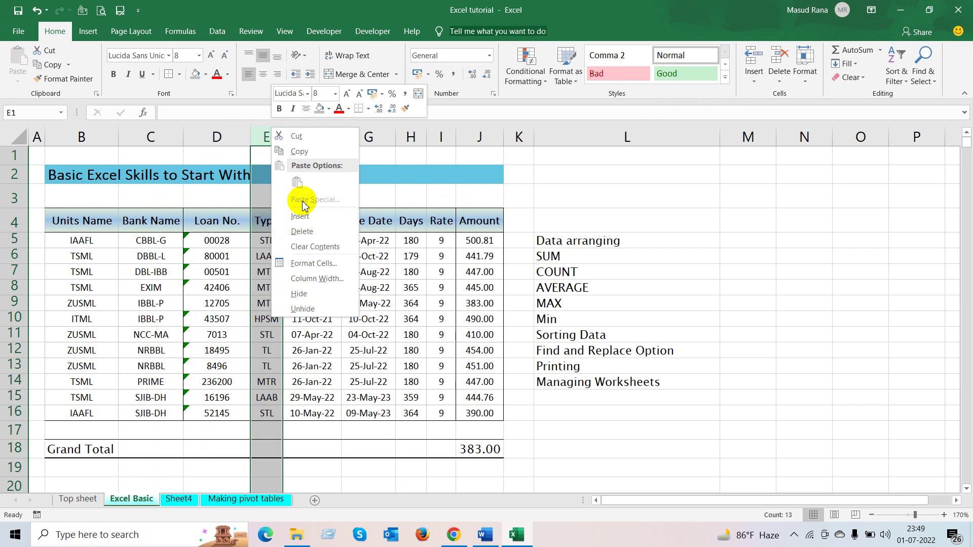
left_click(306, 137)
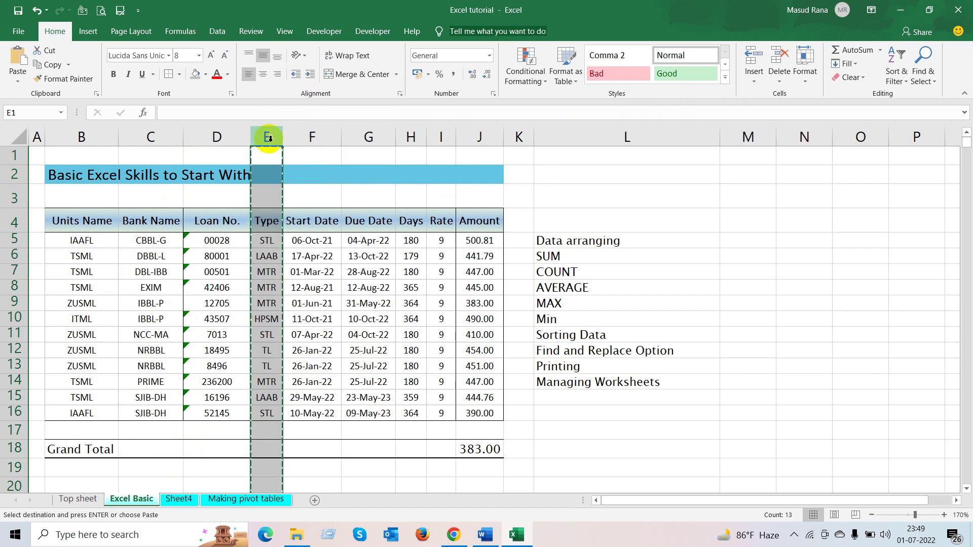
left_click(231, 134)
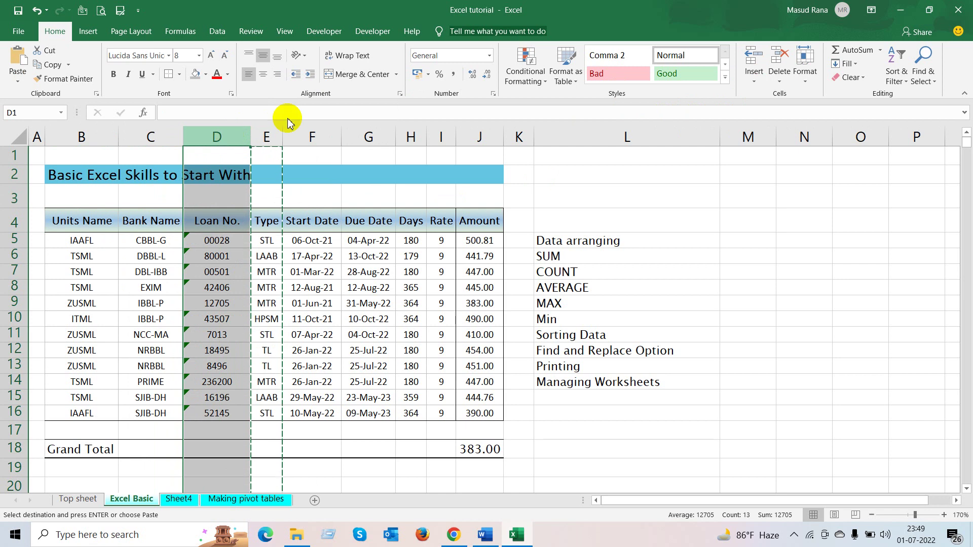
left_click(753, 59)
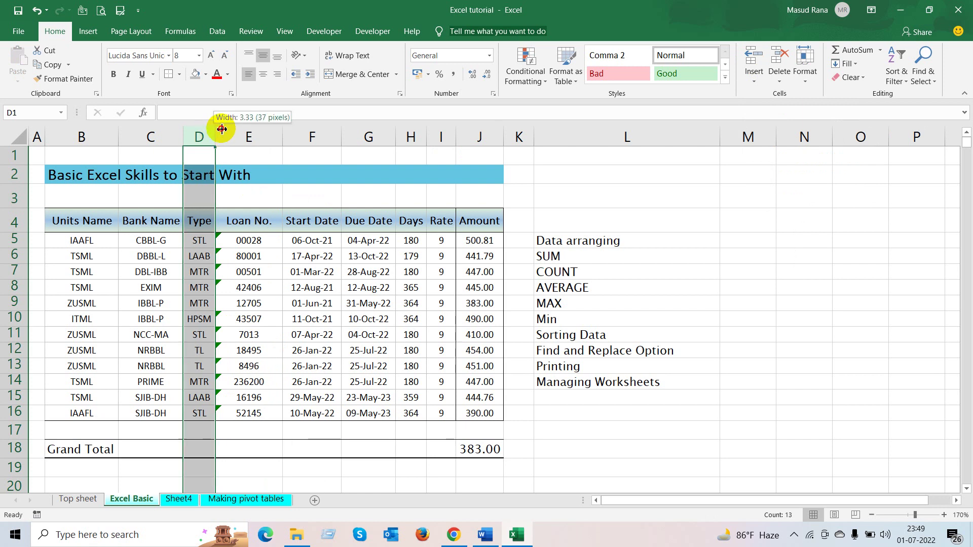
Widen the Type column slightly.
left_click_drag(215, 135, 226, 135)
left_click(274, 238)
left_click(274, 239)
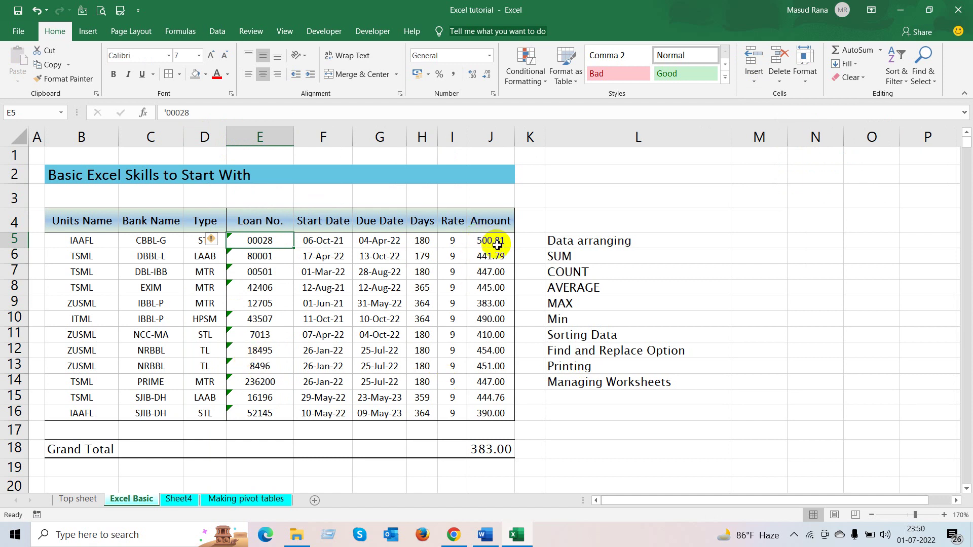
Enter the label "Figure in crore:" in cell J3, above the Amount header.
left_click_drag(497, 244, 491, 412)
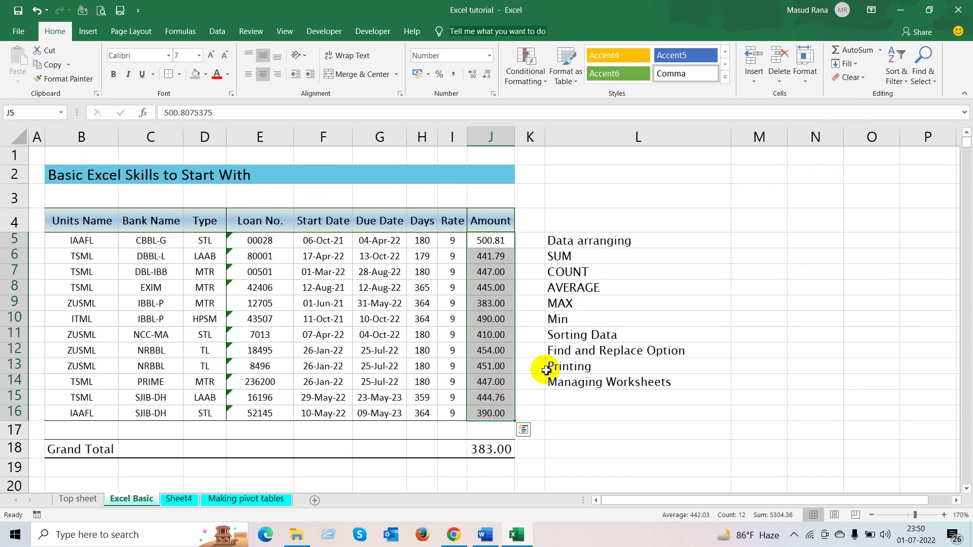
left_click(493, 197)
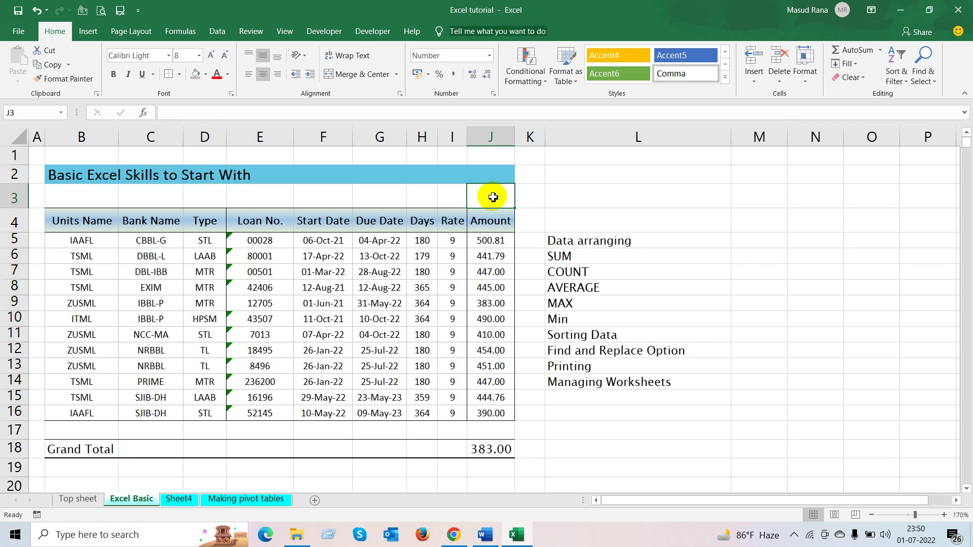
type("Figure")
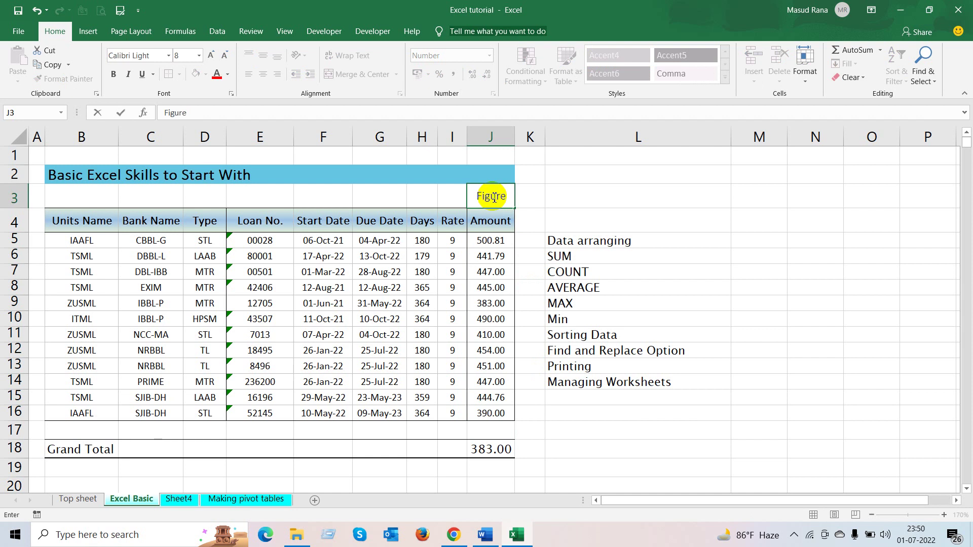
type("in crore")
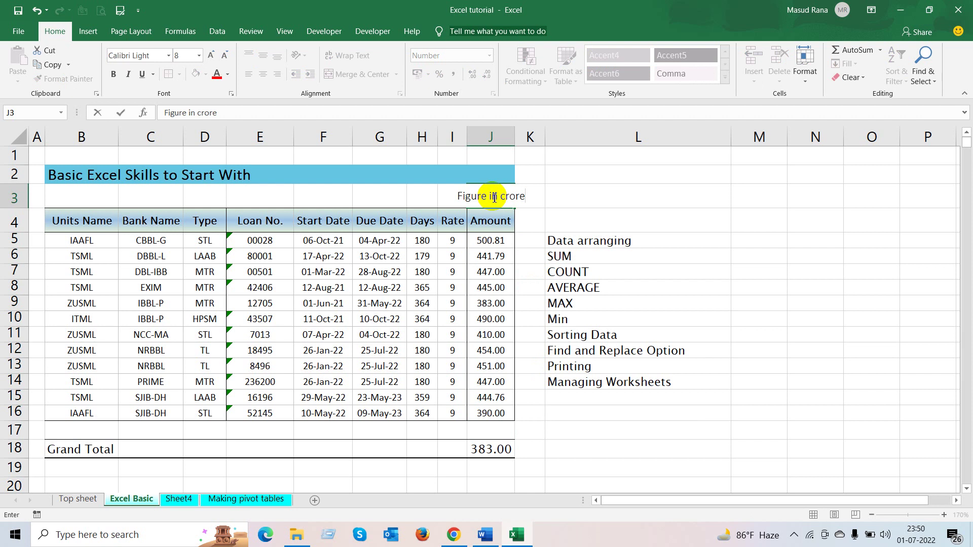
key("ctrl+Return")
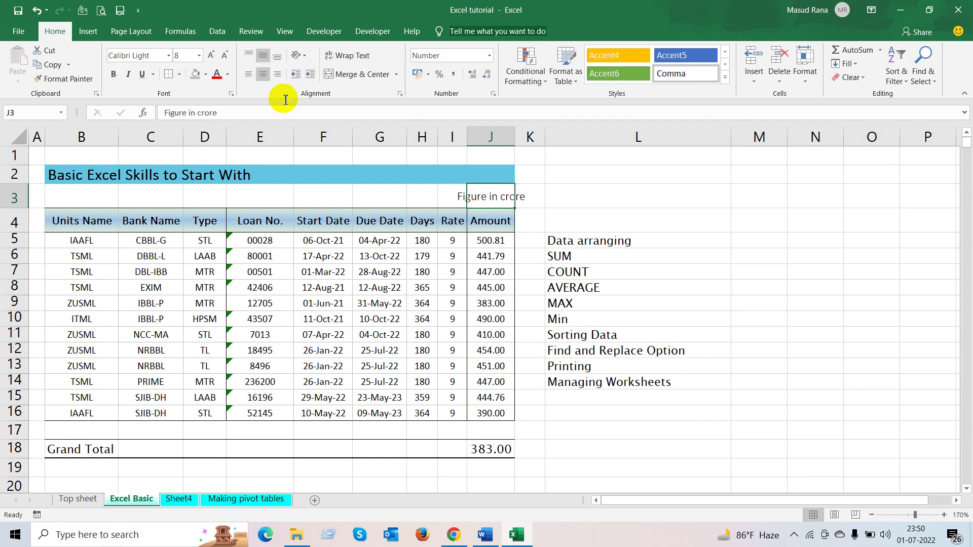
left_click(272, 115)
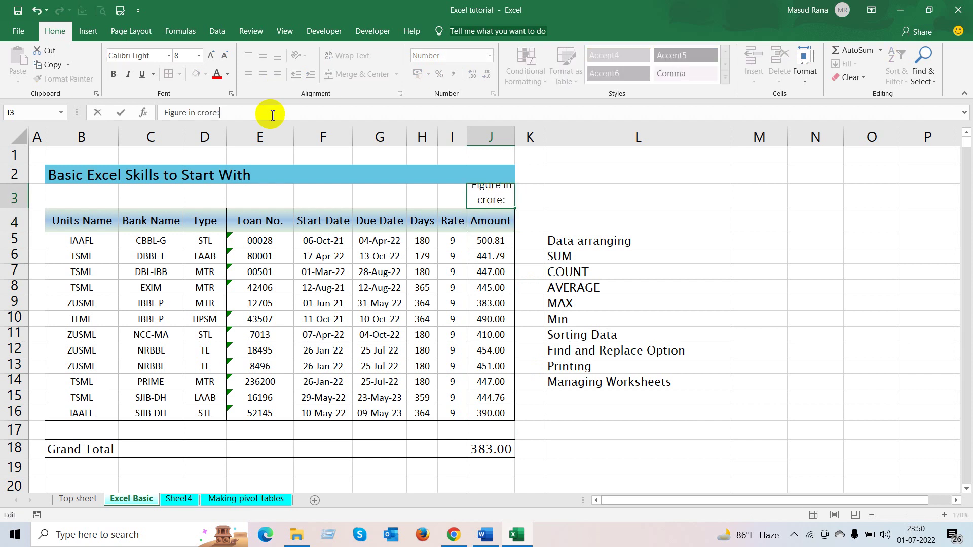
left_click(522, 289)
left_click(494, 236)
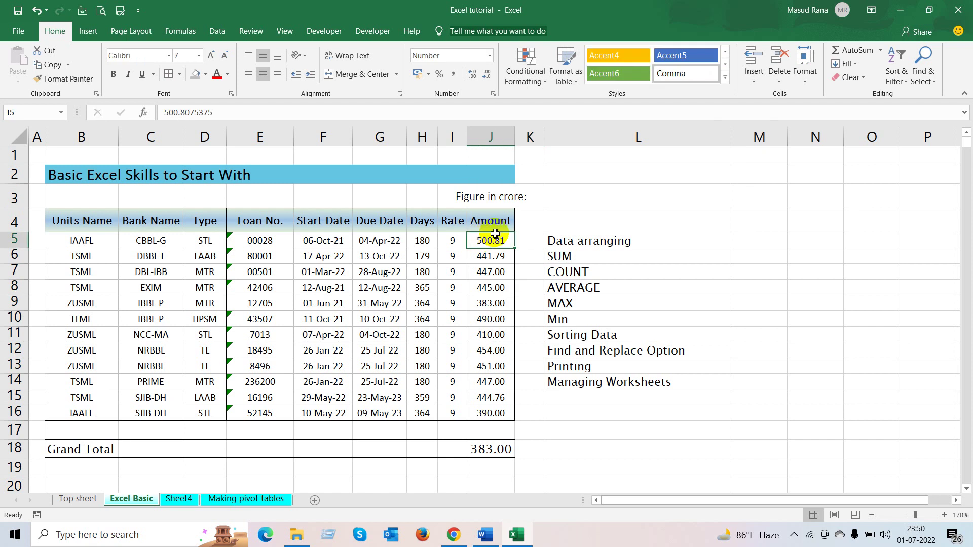
Right-align the "Figure in crore:" label in cell J3.
left_click(500, 194)
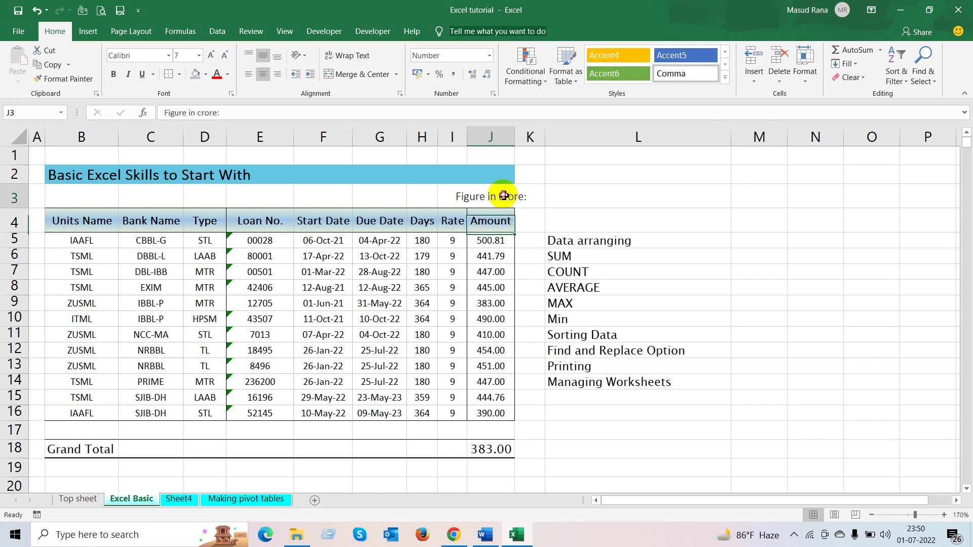
left_click(277, 74)
left_click(519, 256)
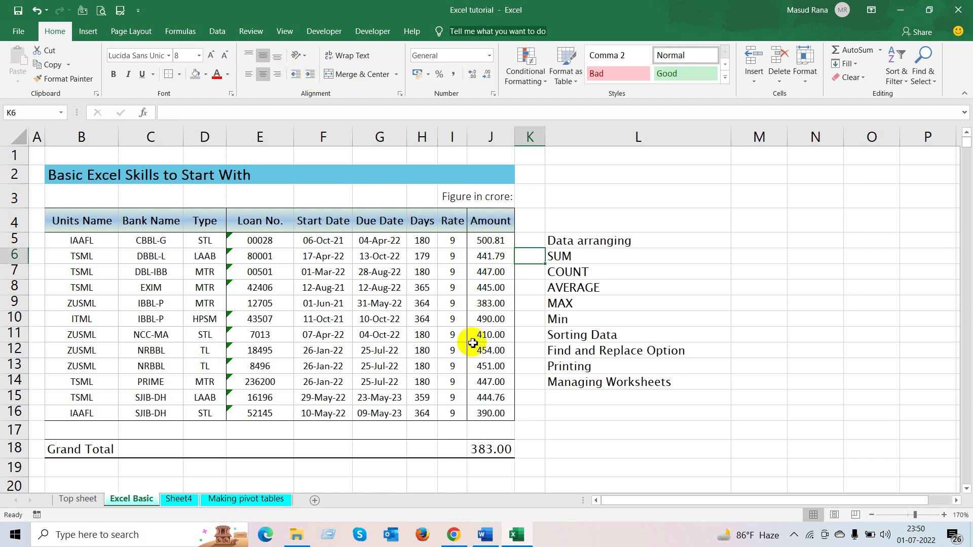
Replace the Grand Total formula in cell J18 with =SUM(J5:J16) to add up the Amount column.
scroll(472, 343, "down", 2)
scroll(482, 393, "up", 2)
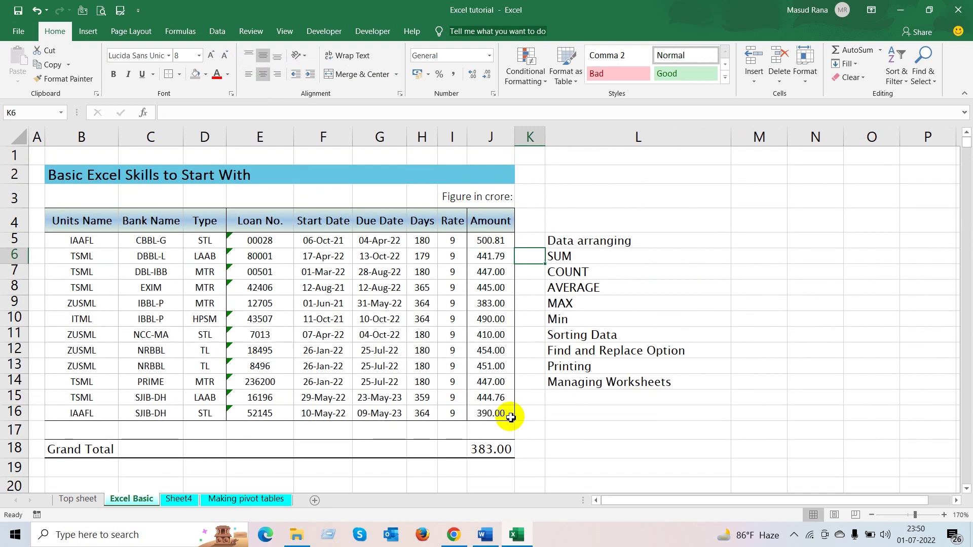
left_click(494, 451)
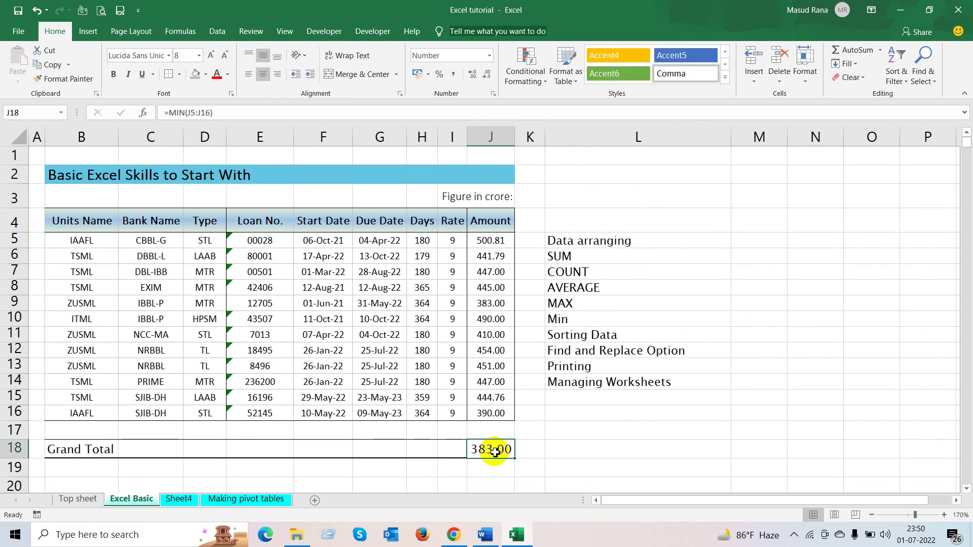
type("=")
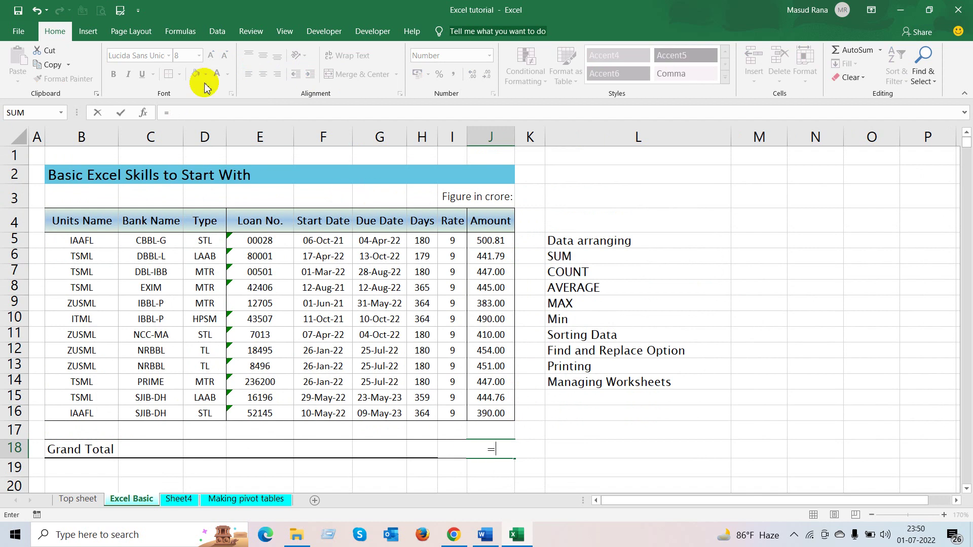
left_click(196, 112)
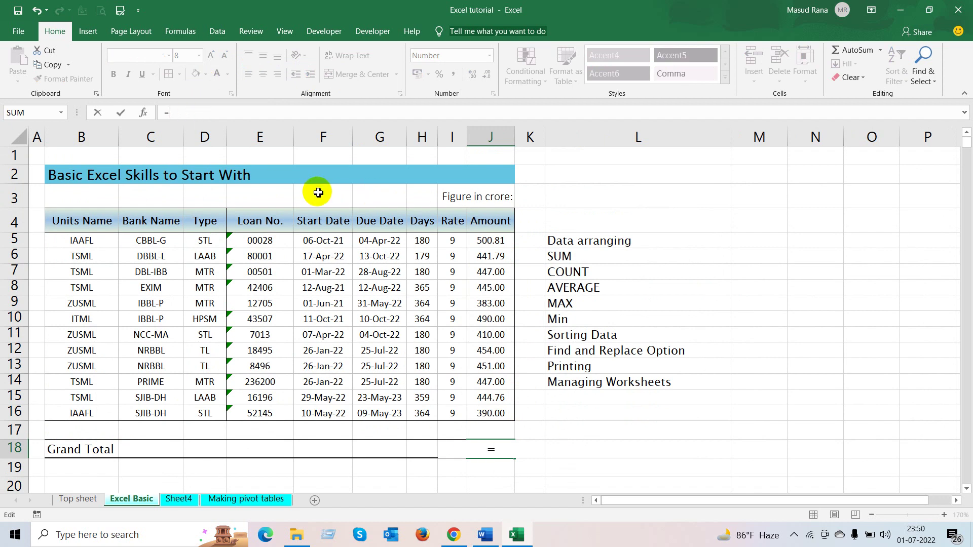
type("s")
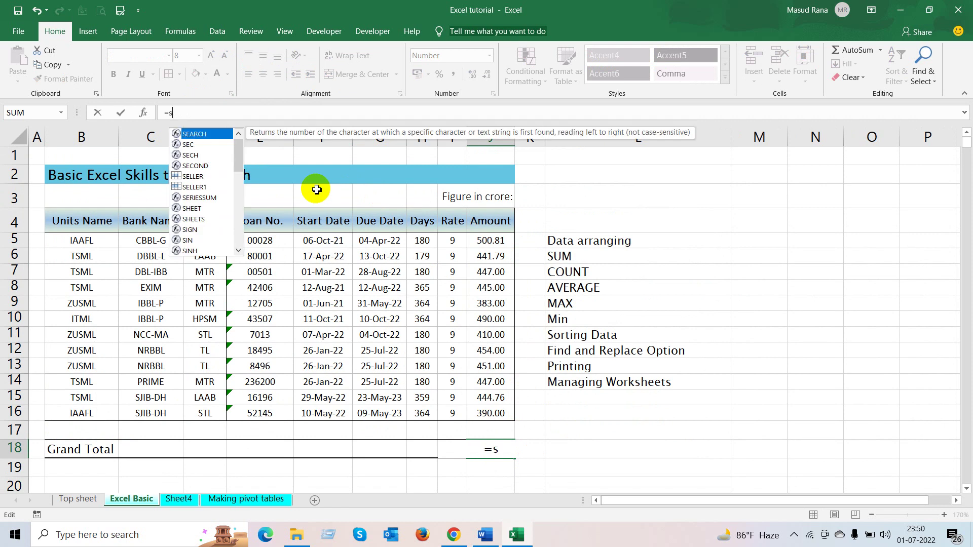
type("um")
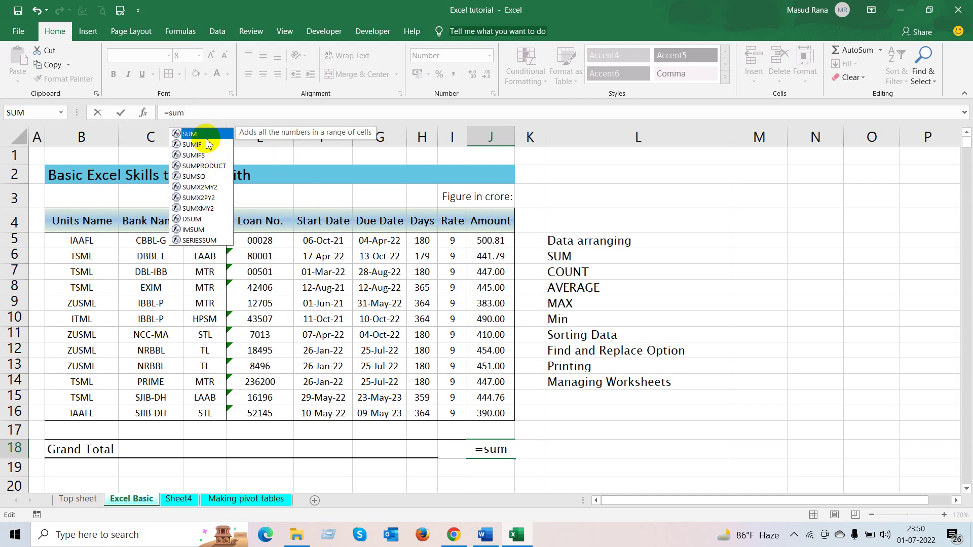
type("(")
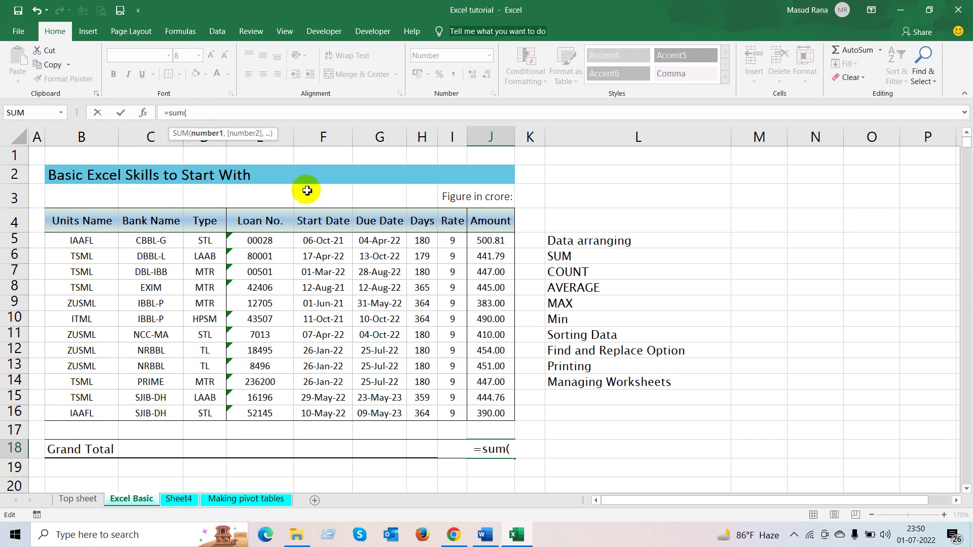
left_click(486, 242)
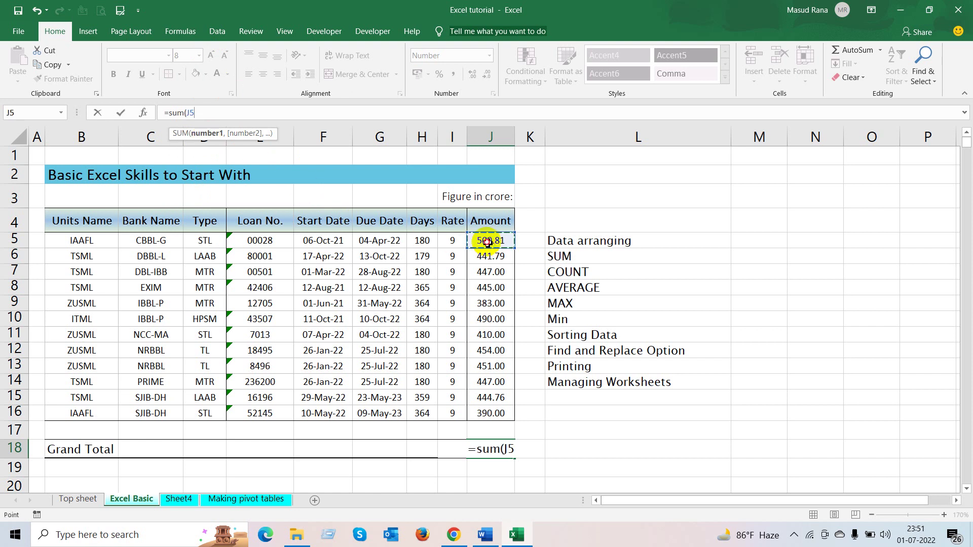
left_click_drag(487, 242, 510, 409)
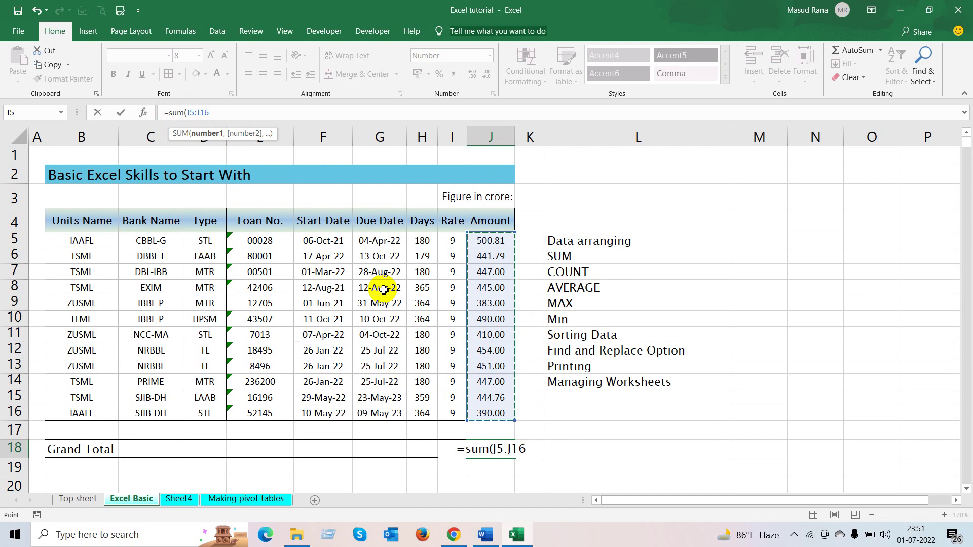
left_click(249, 112)
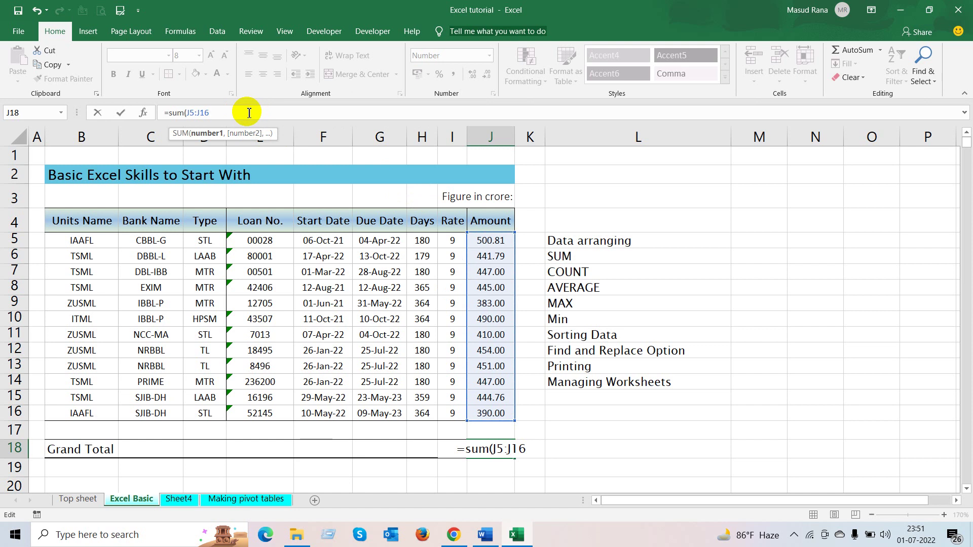
type(")")
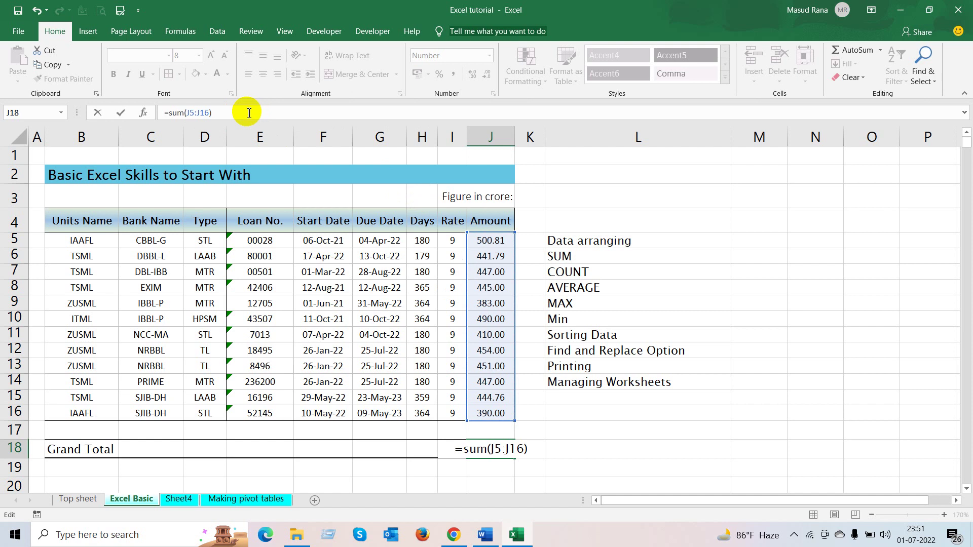
key("Return")
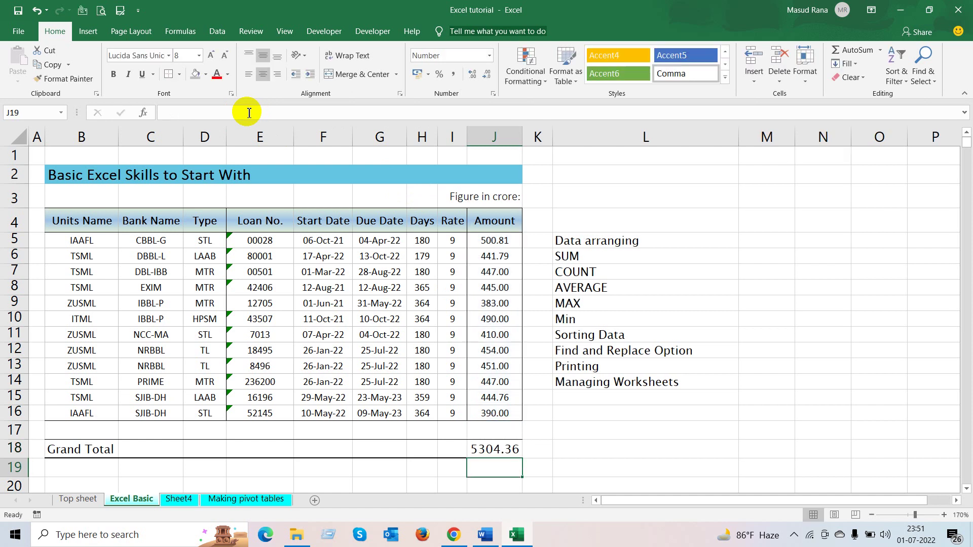
Check the Grand Total in J18 against the sum of the selected Amount cells J5:J16.
left_click(504, 446)
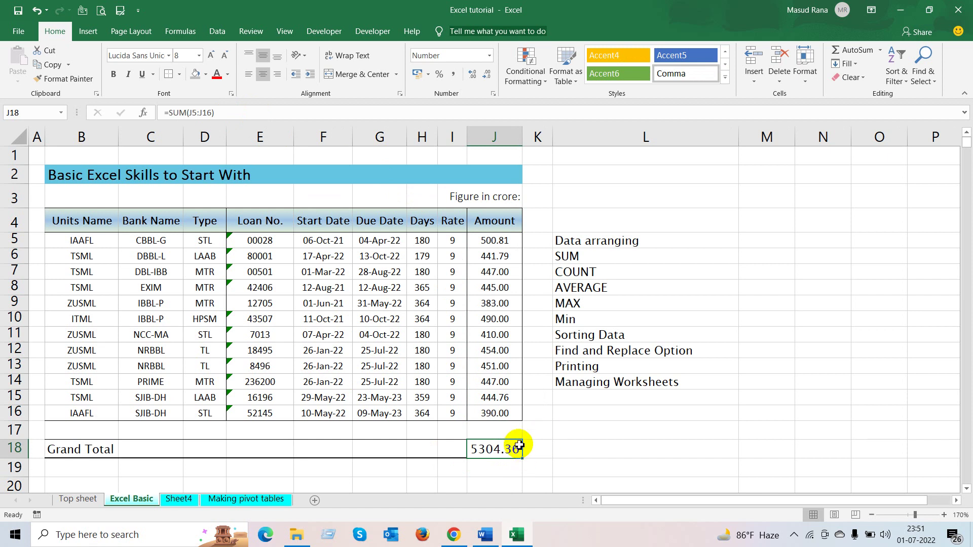
left_click_drag(501, 235, 508, 414)
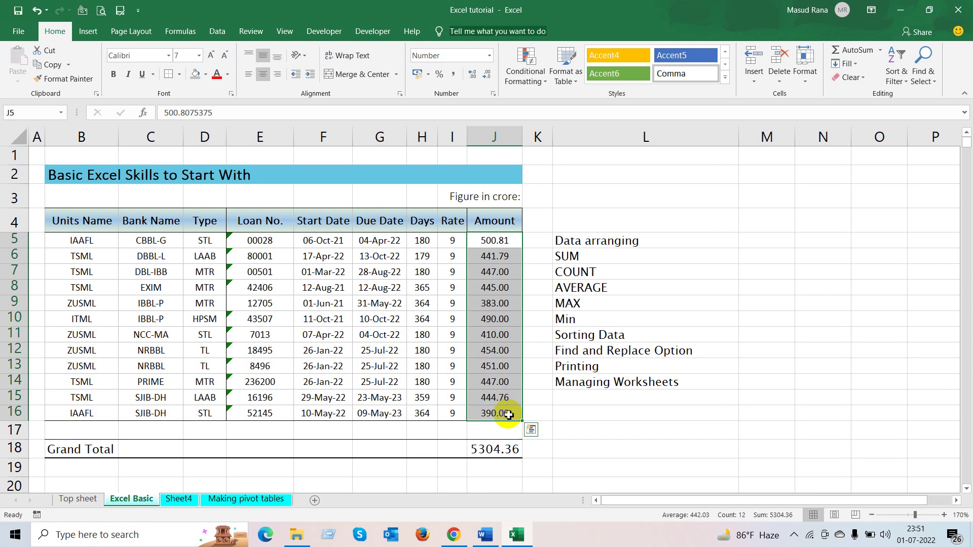
left_click(488, 448)
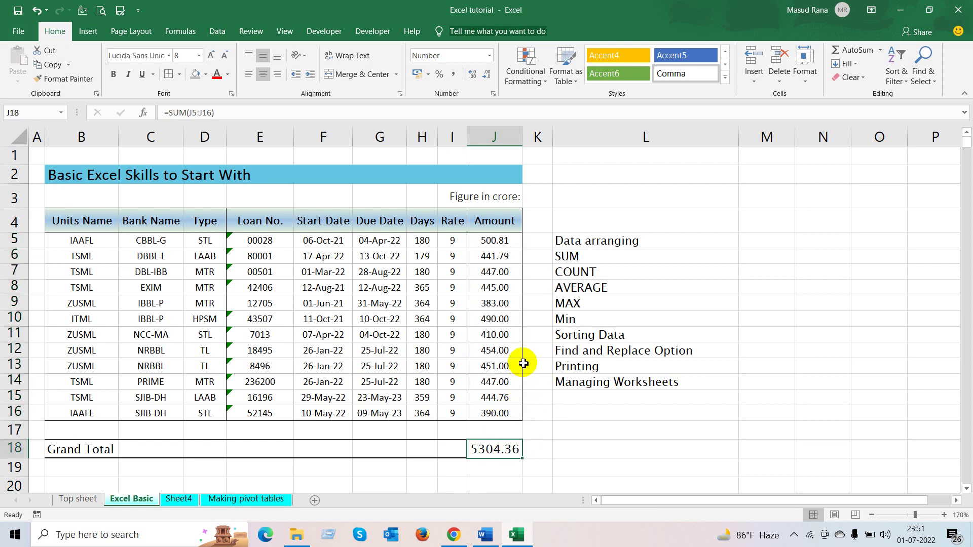
Review the list of Excel topics in column L, from SUM down to Managing Worksheets.
left_click(578, 258)
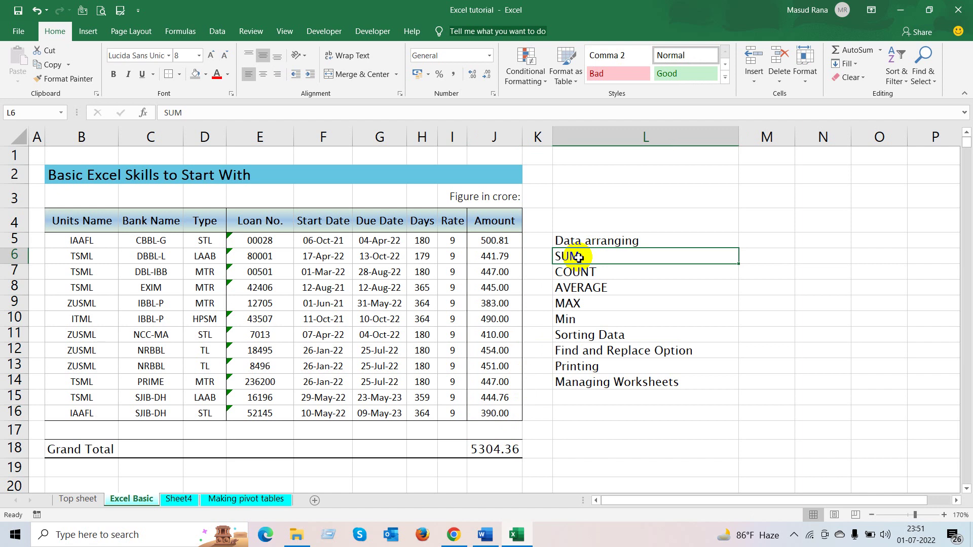
left_click(595, 222)
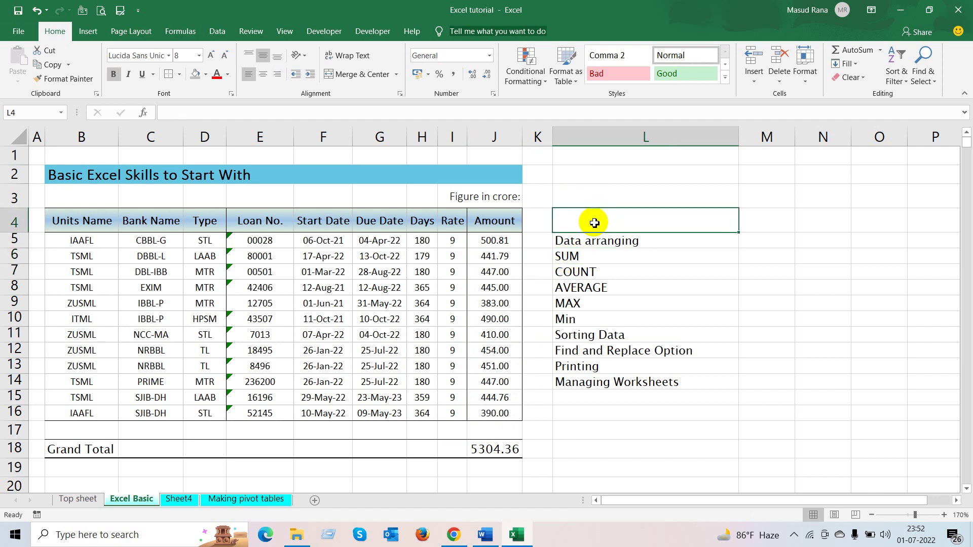
left_click(588, 257)
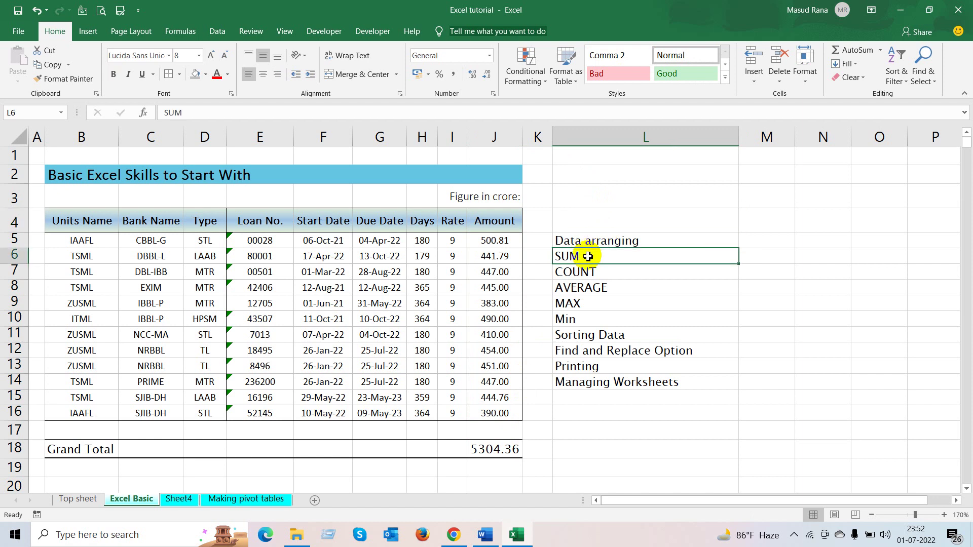
left_click(586, 272)
left_click(585, 288)
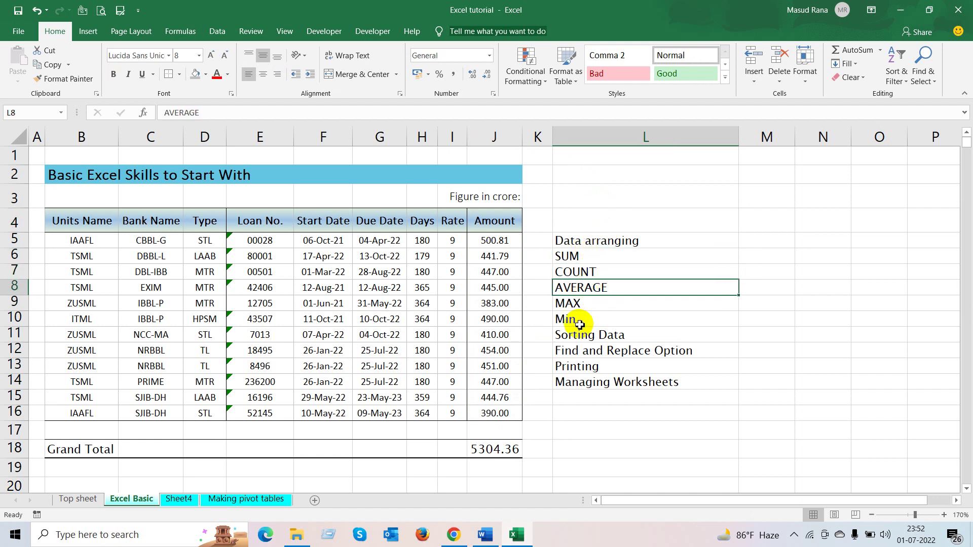
left_click(590, 305)
left_click(591, 319)
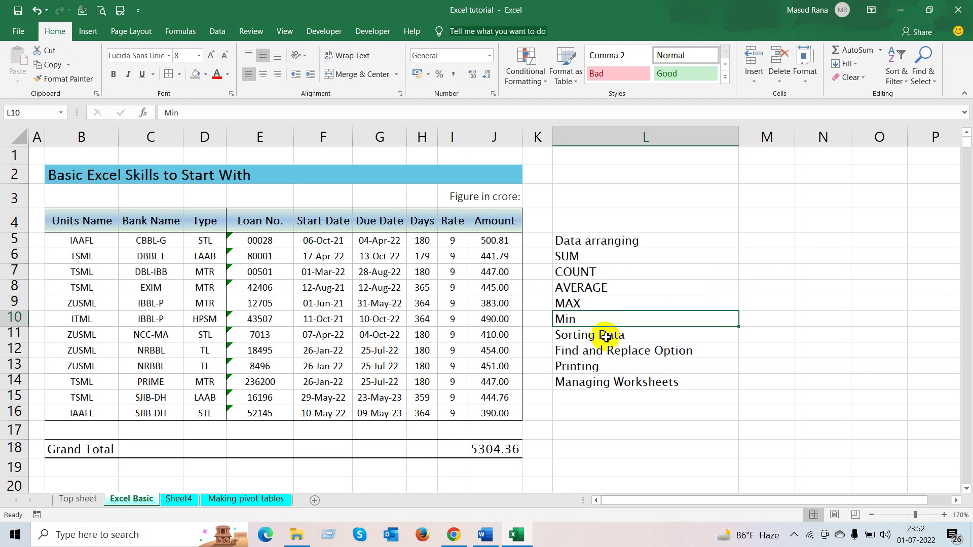
left_click(613, 338)
left_click(608, 351)
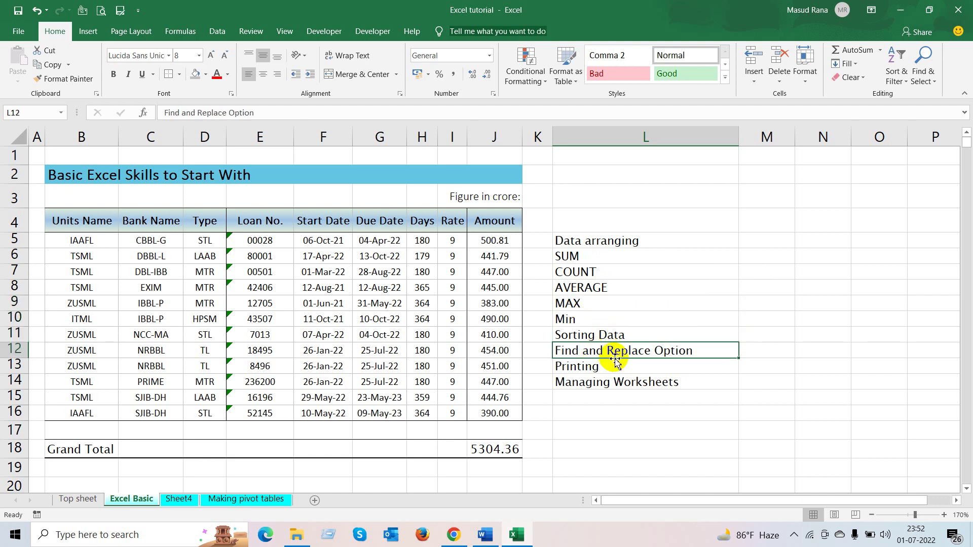
left_click(578, 366)
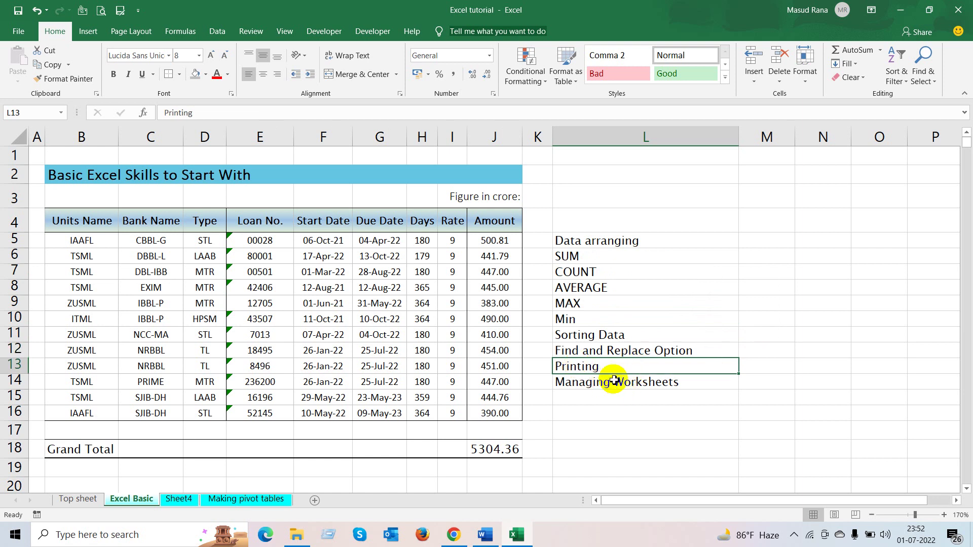
left_click(614, 381)
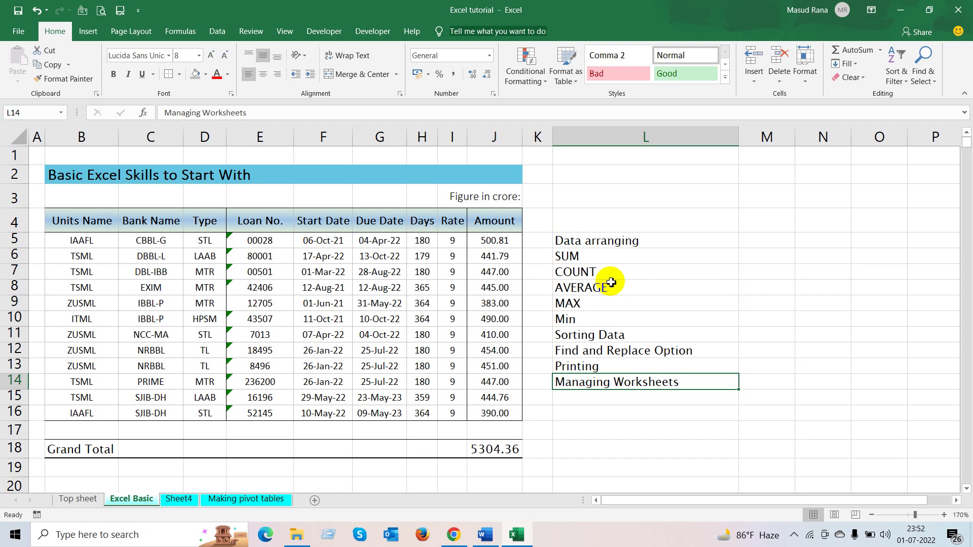
Change the Grand Total formula in cell J18 to =COUNT(J5:J16) to count the Amount entries.
left_click(512, 452)
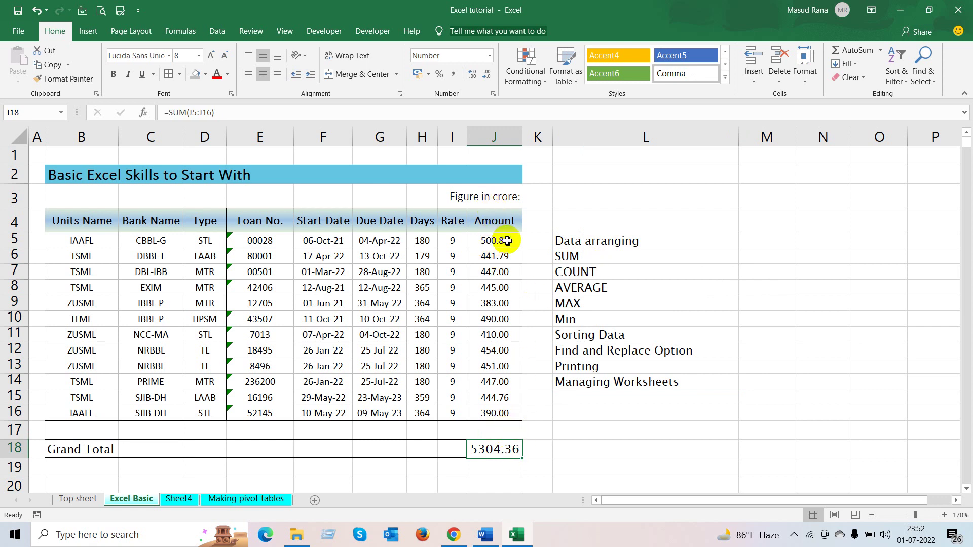
left_click_drag(504, 241, 508, 413)
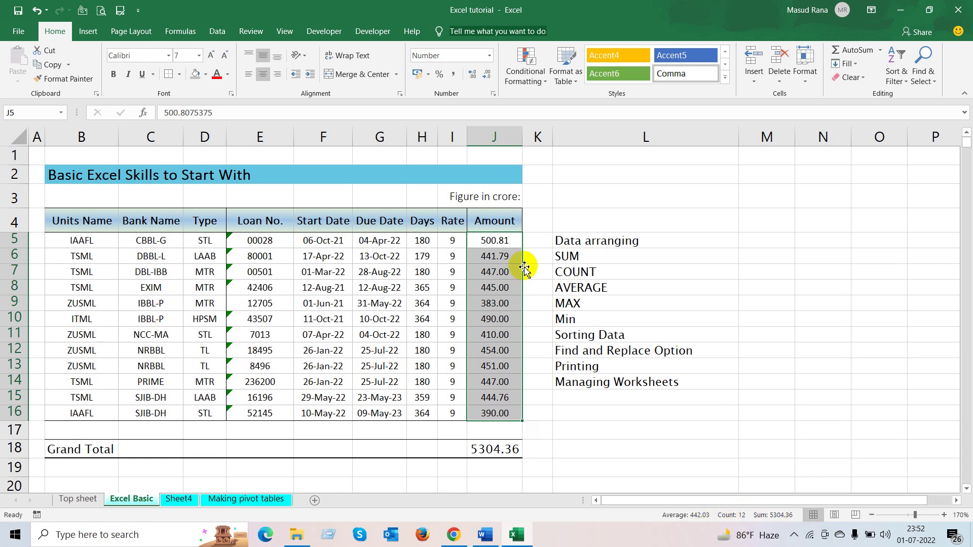
left_click(484, 445)
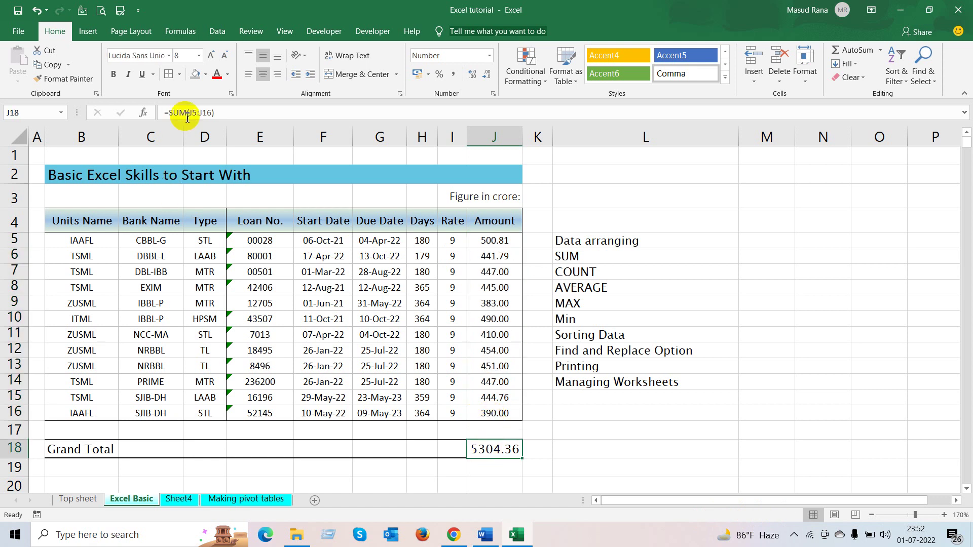
left_click(203, 110)
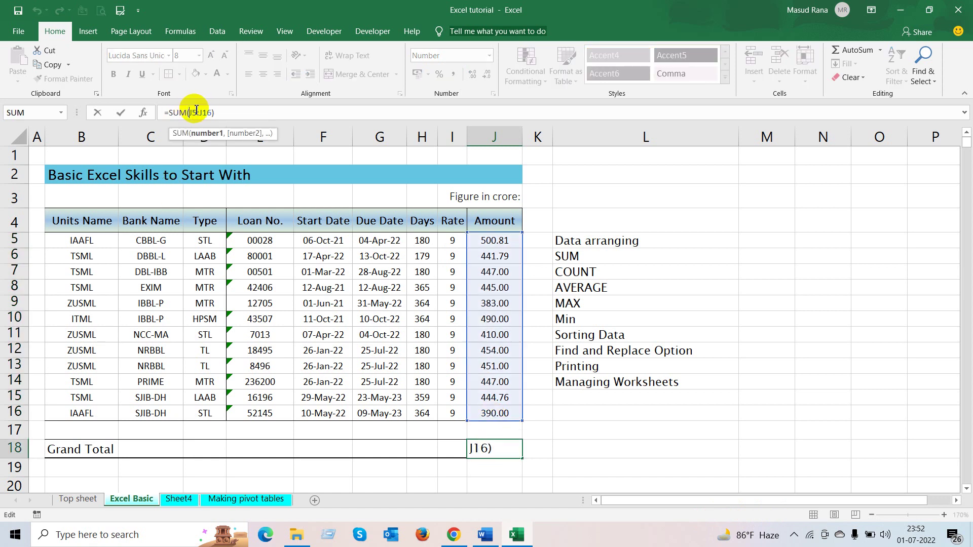
left_click(187, 111)
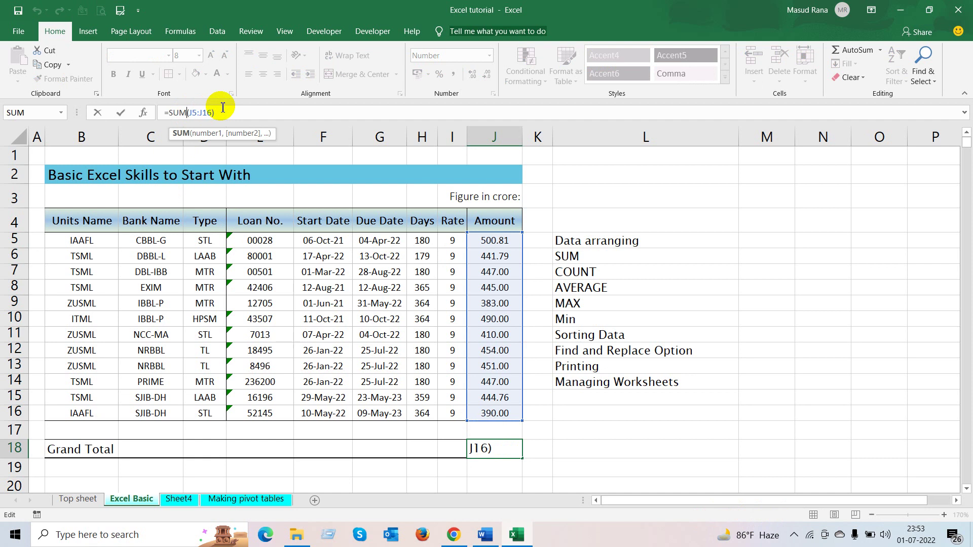
key("BackSpace")
key("BackSpace")
key("BackSpace")
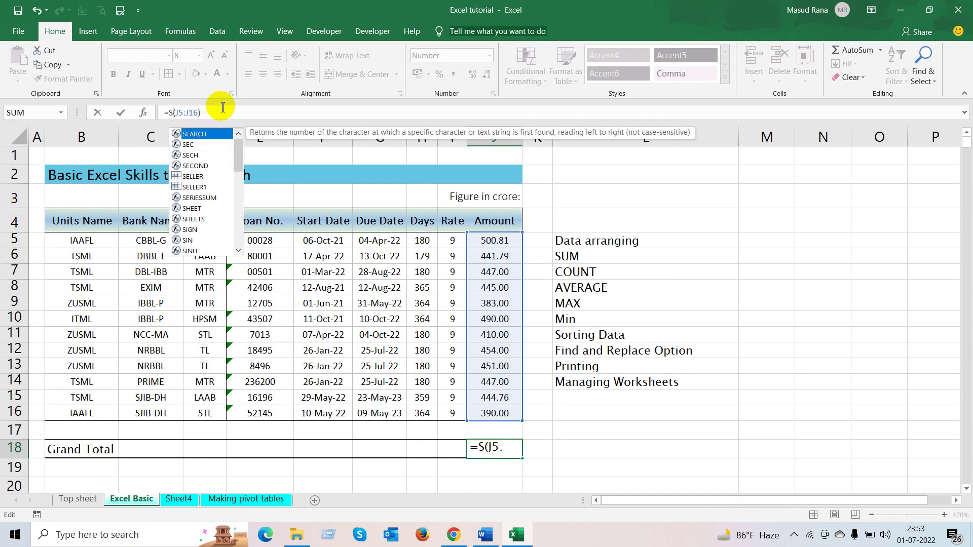
type("co")
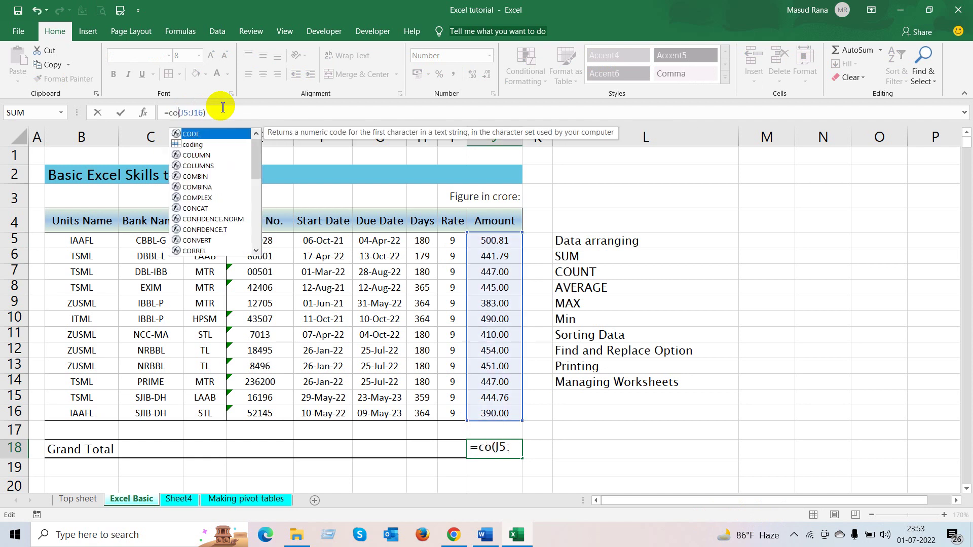
type("u")
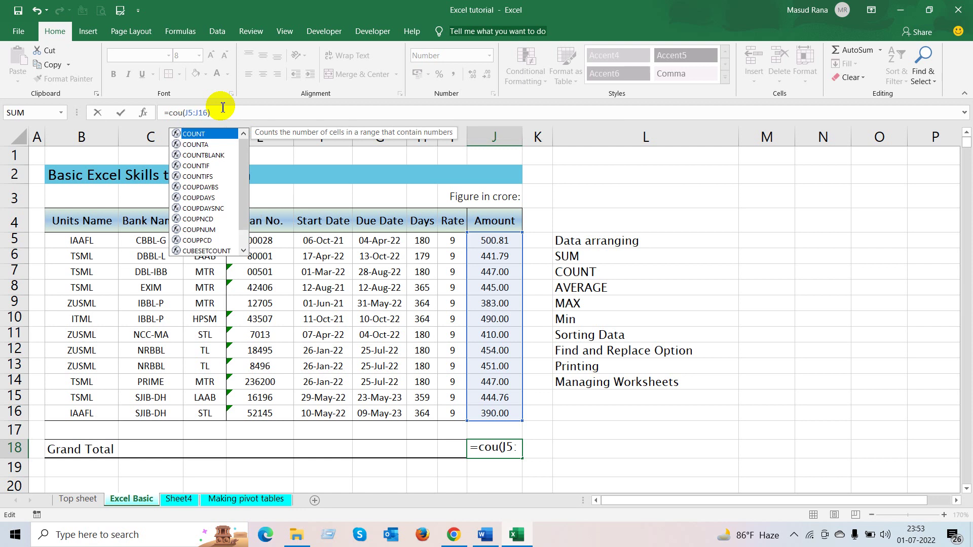
double_click(194, 135)
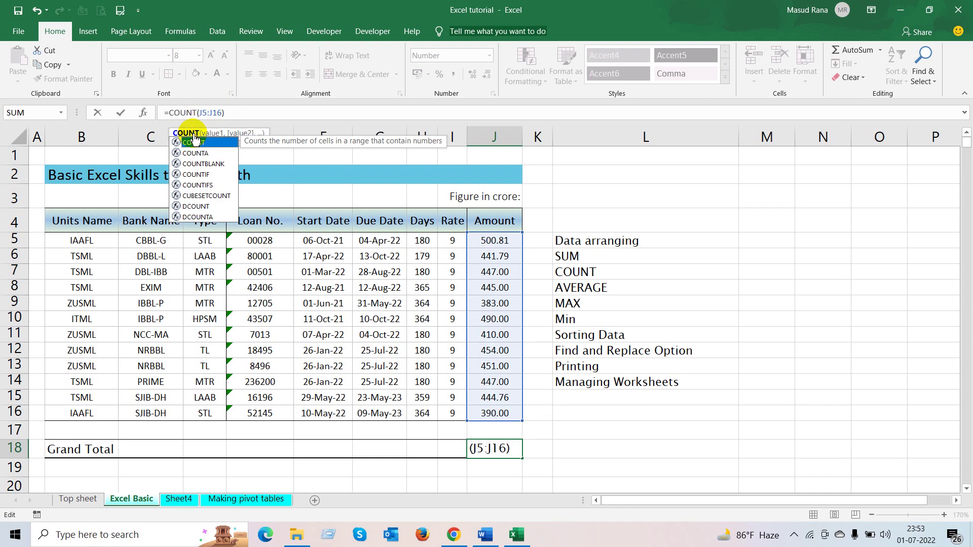
key("Return")
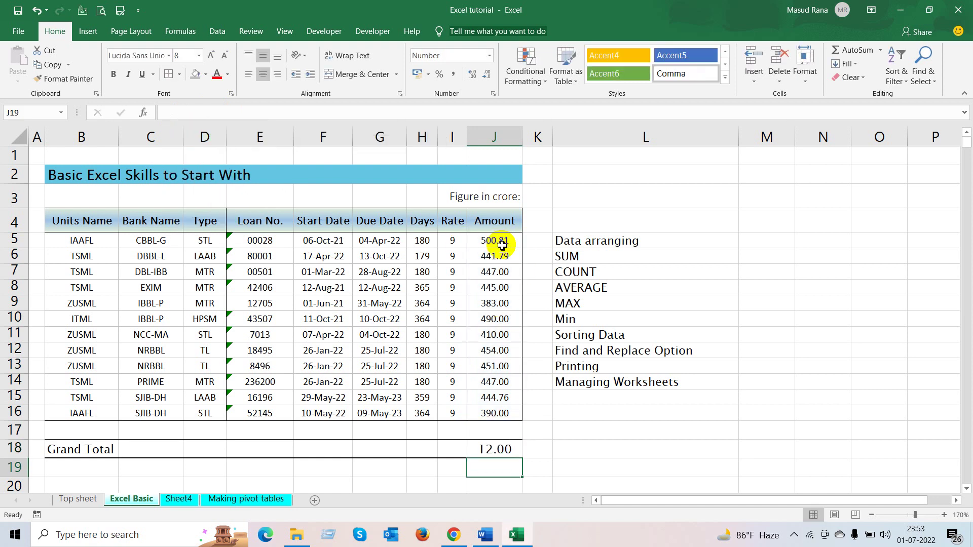
Check the COUNT result in J18 against the selected Amount cells J5:J16 and find COUNT in the topic list.
left_click_drag(502, 245, 499, 413)
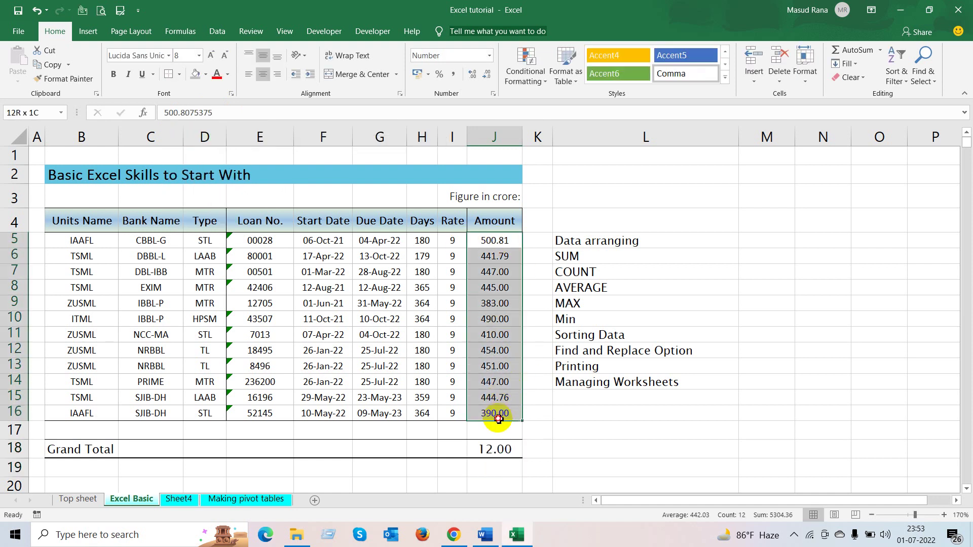
left_click(509, 451)
left_click(583, 271)
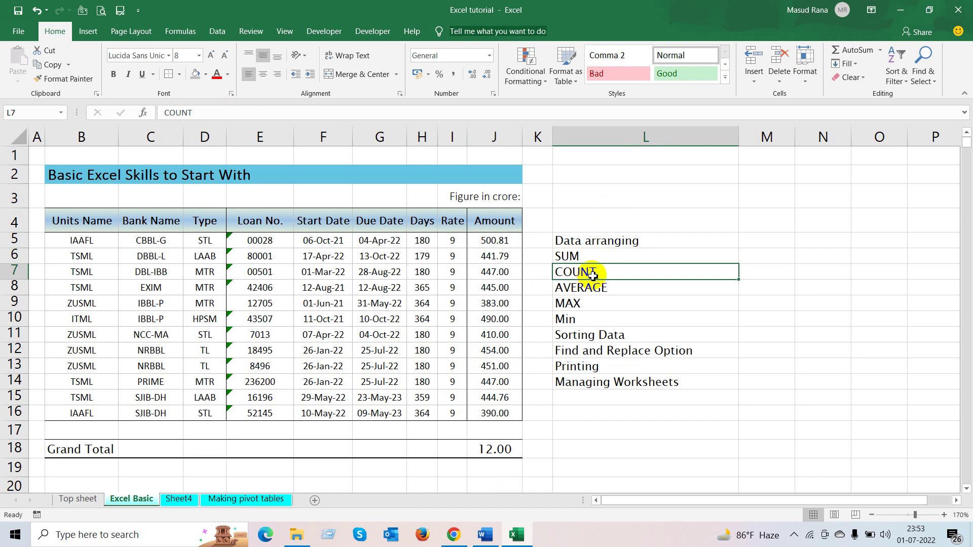
Replace the formula in cell J18 with =AVERAGE(J5:J16) to average the Amount column.
left_click(499, 454)
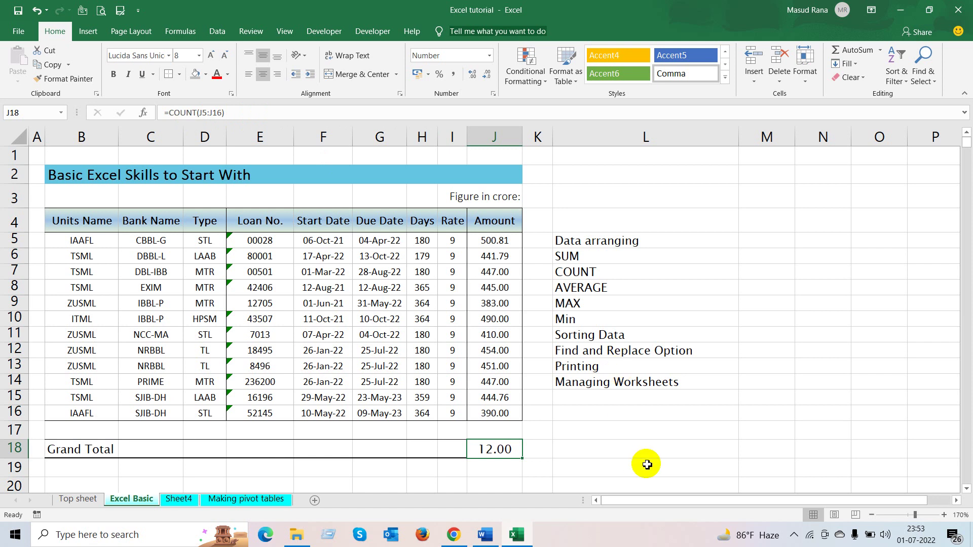
type("=")
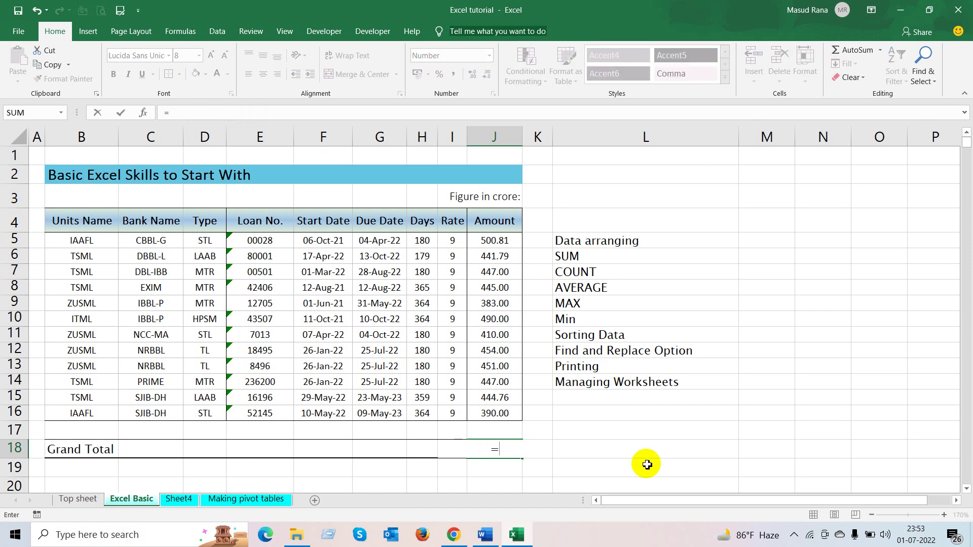
type("av")
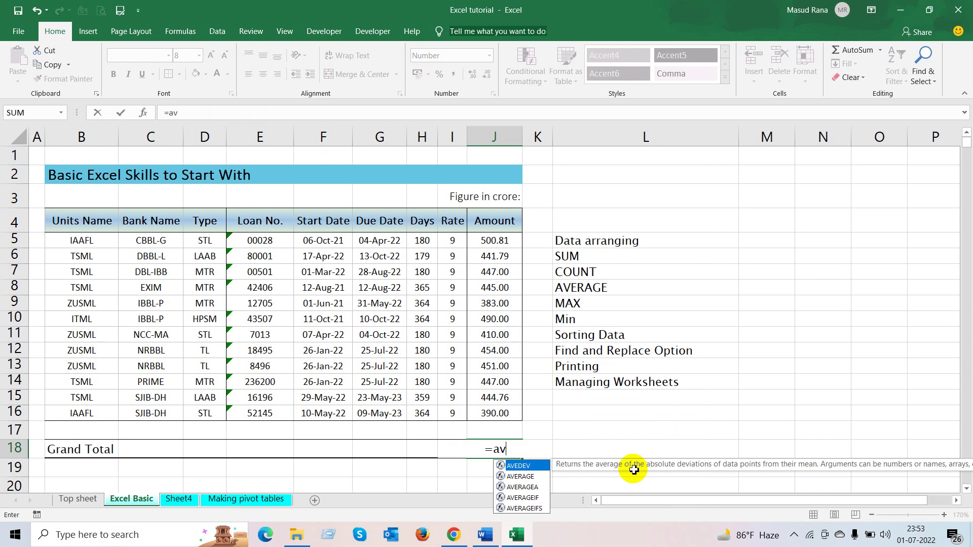
double_click(522, 478)
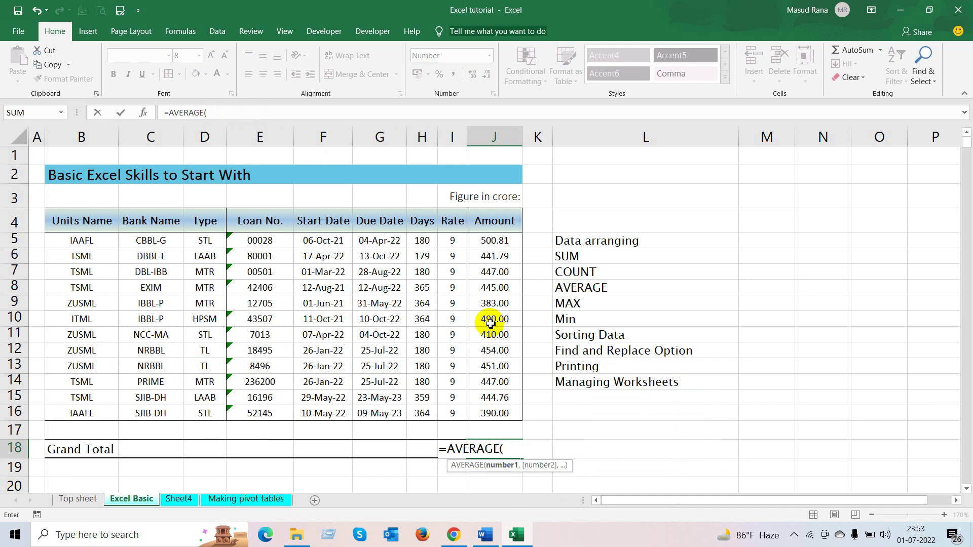
left_click(490, 241)
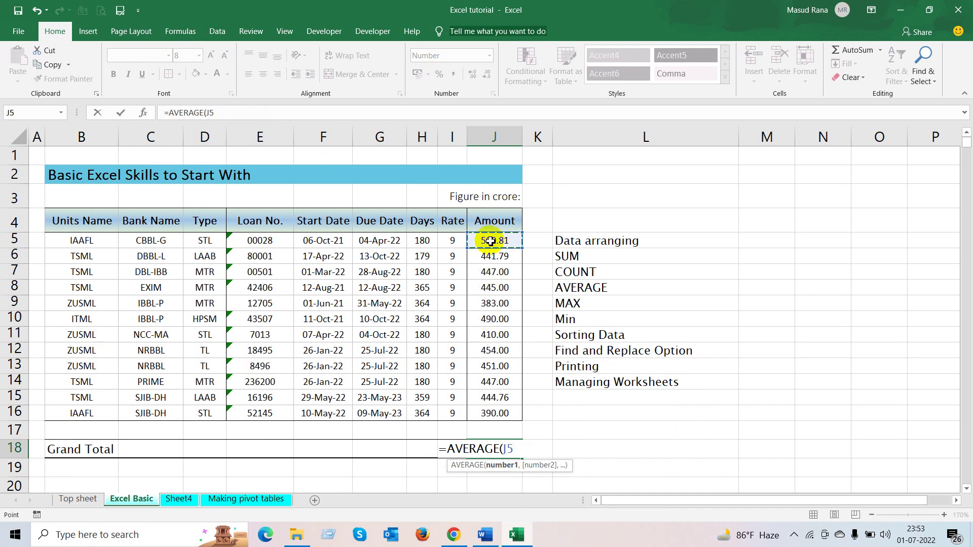
left_click_drag(491, 241, 501, 410)
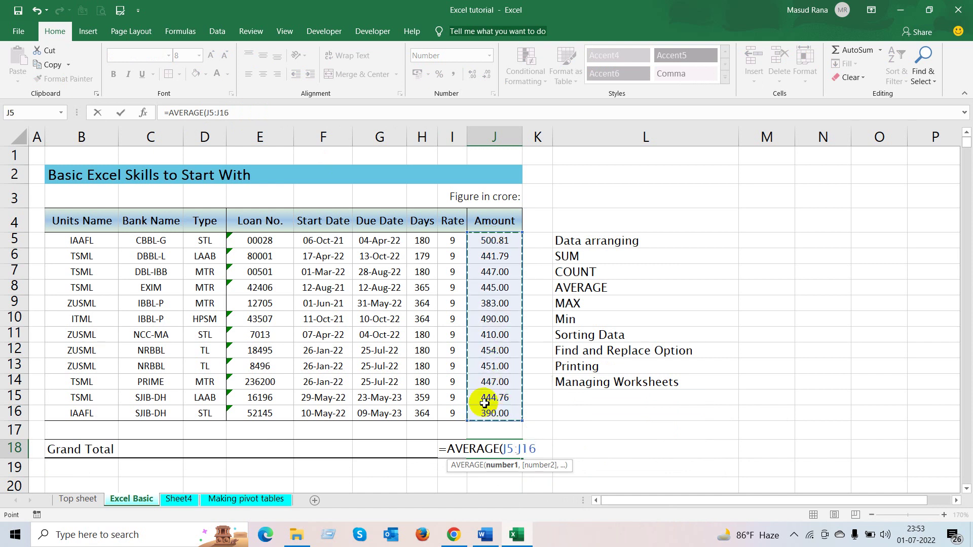
key("Return")
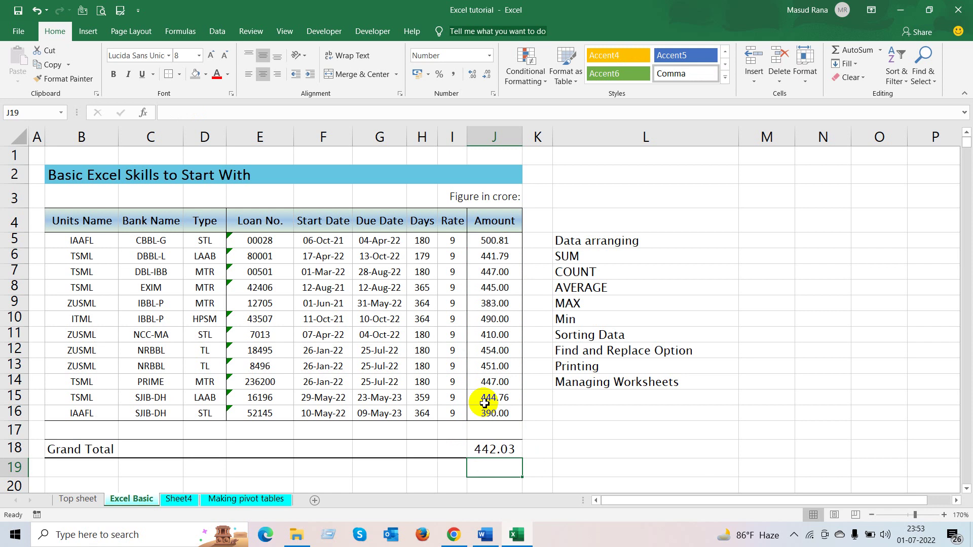
Compare the average in J18 with the status bar average of the selected Amount cells J5:J16.
left_click(488, 240)
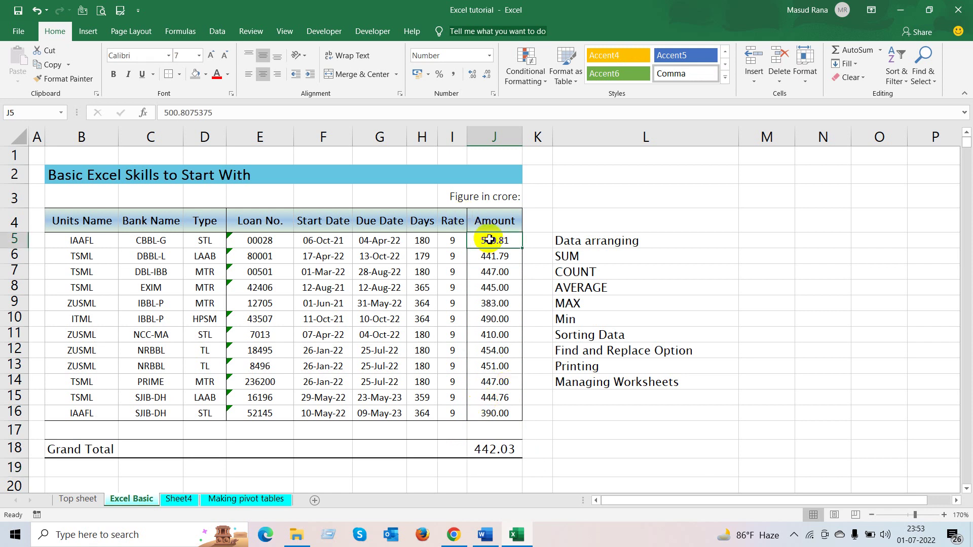
left_click_drag(490, 240, 502, 411)
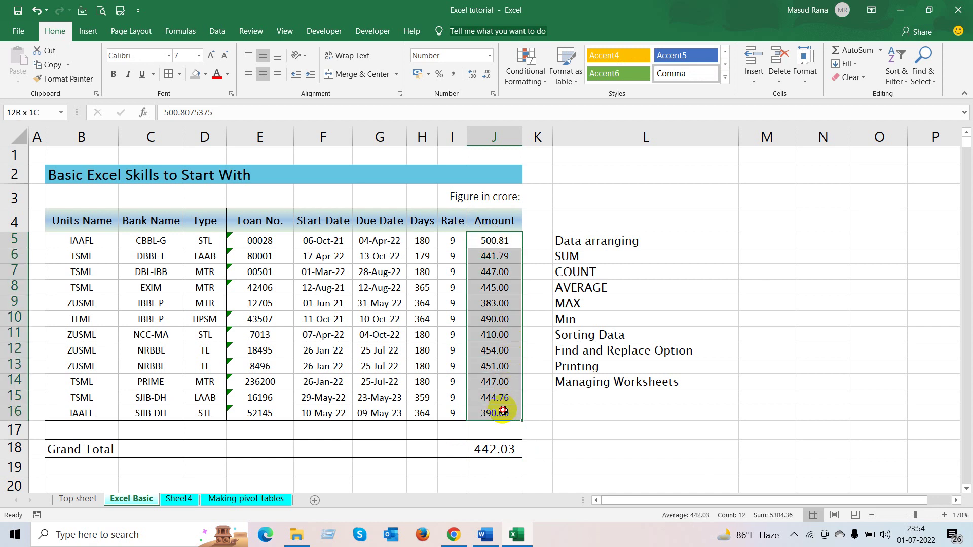
left_click_drag(503, 411, 503, 411)
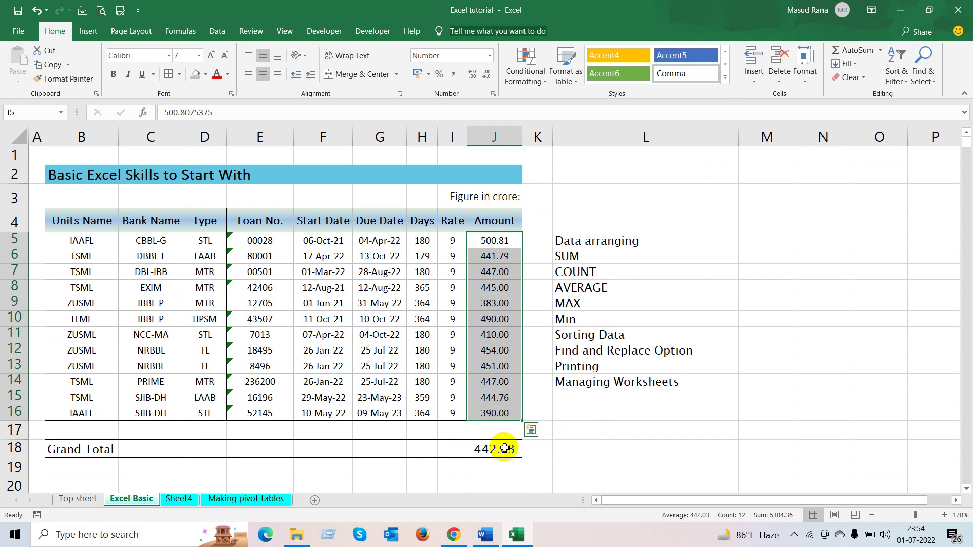
Enter =SUM(J5:J16) in cell L18 to total the Amount column beside the average.
left_click(611, 449)
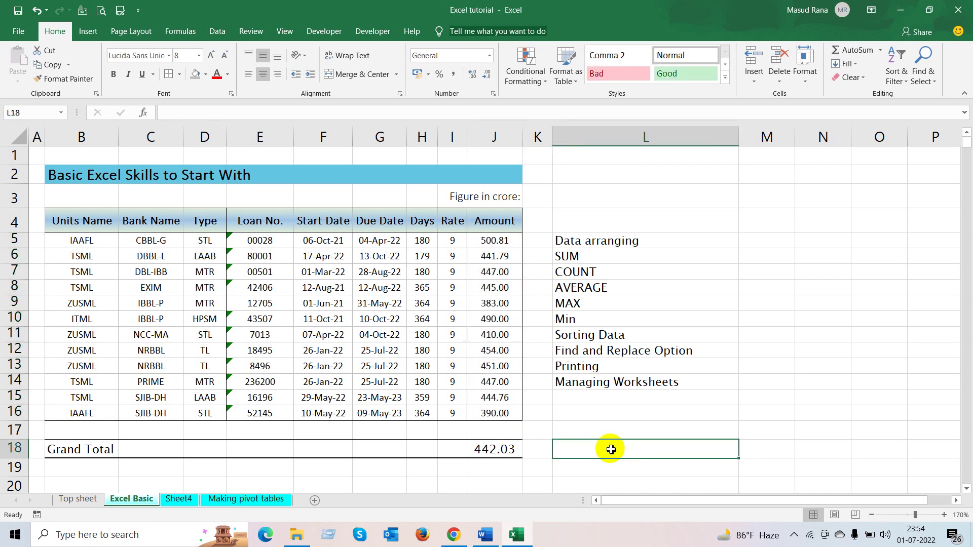
type("=")
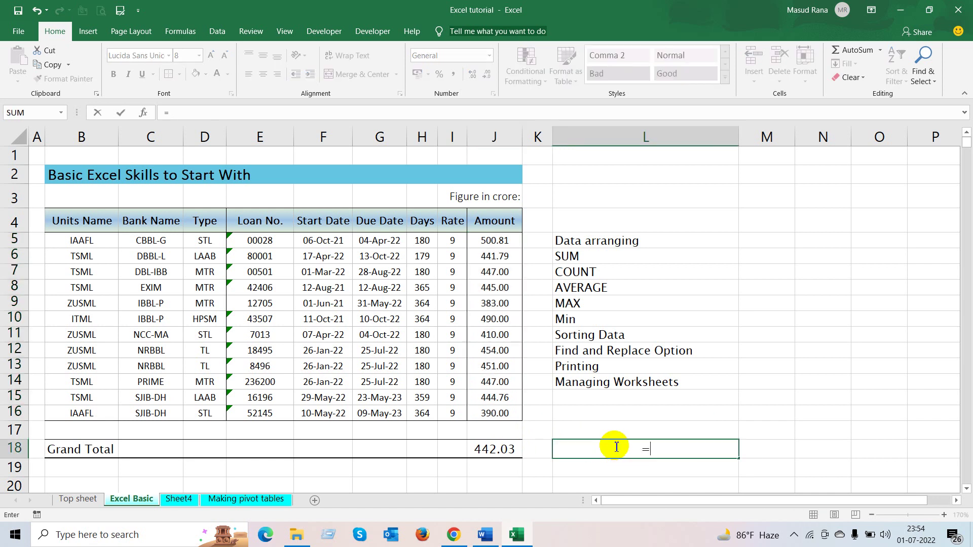
type("sum")
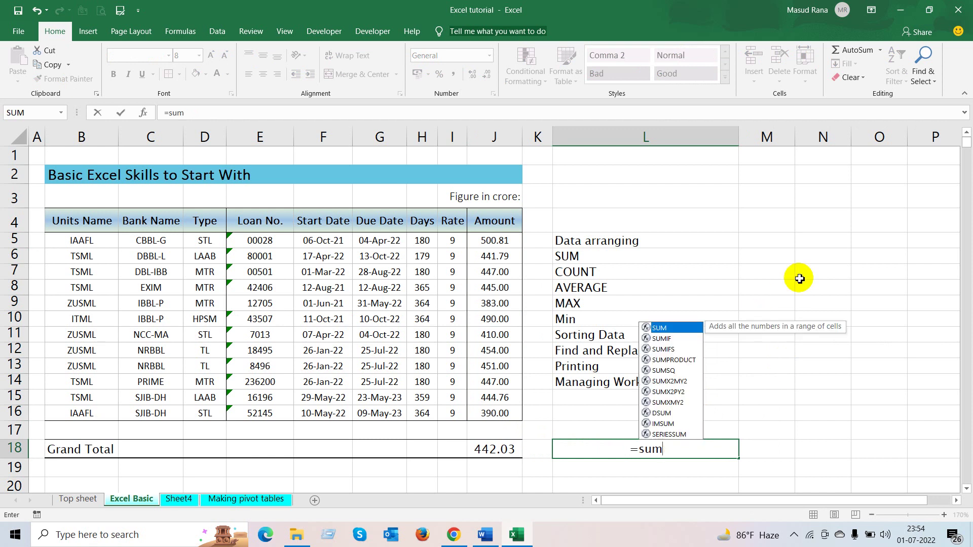
type("(")
left_click_drag(495, 241, 494, 409)
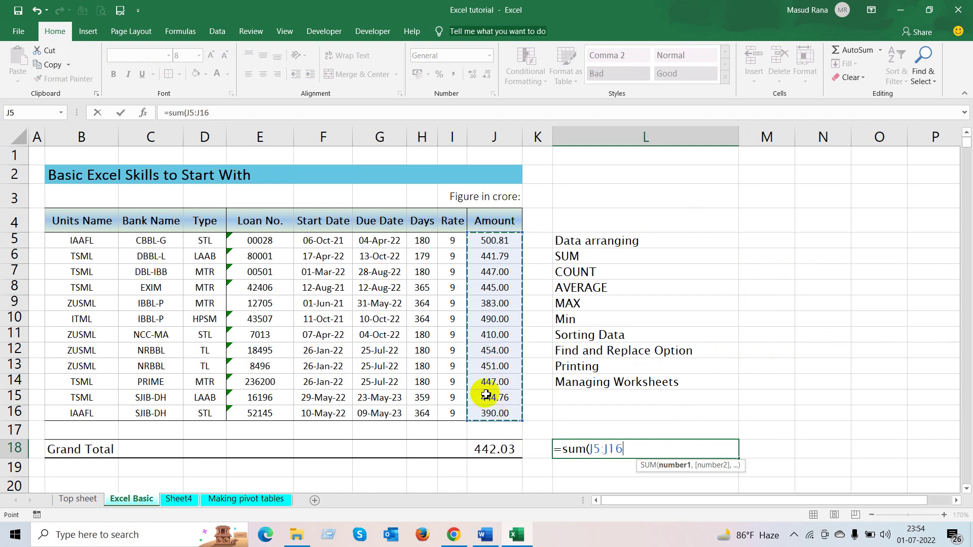
key("Return")
left_click(673, 446)
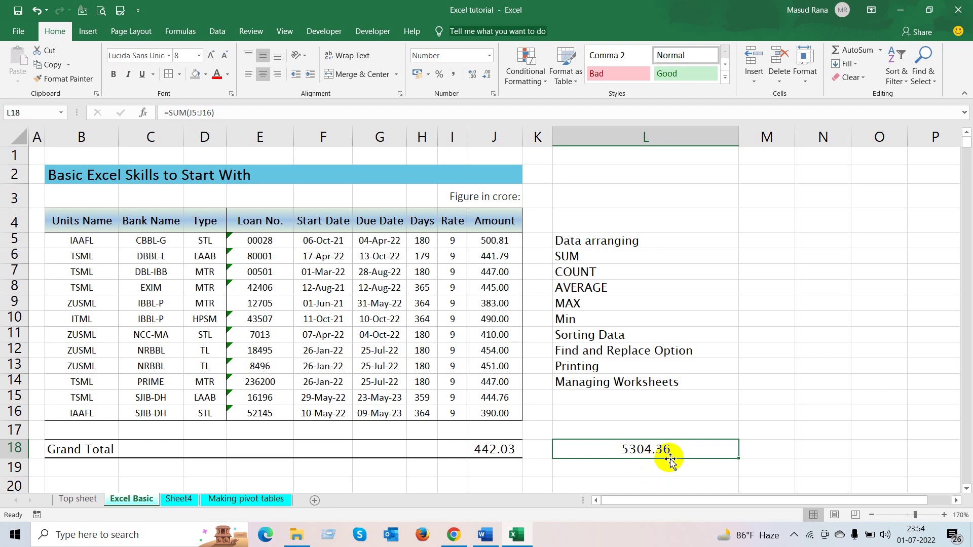
Check the number of Amount entries and enter =L18/12 in cell M18 to work out the average manually.
left_click_drag(494, 241, 514, 416)
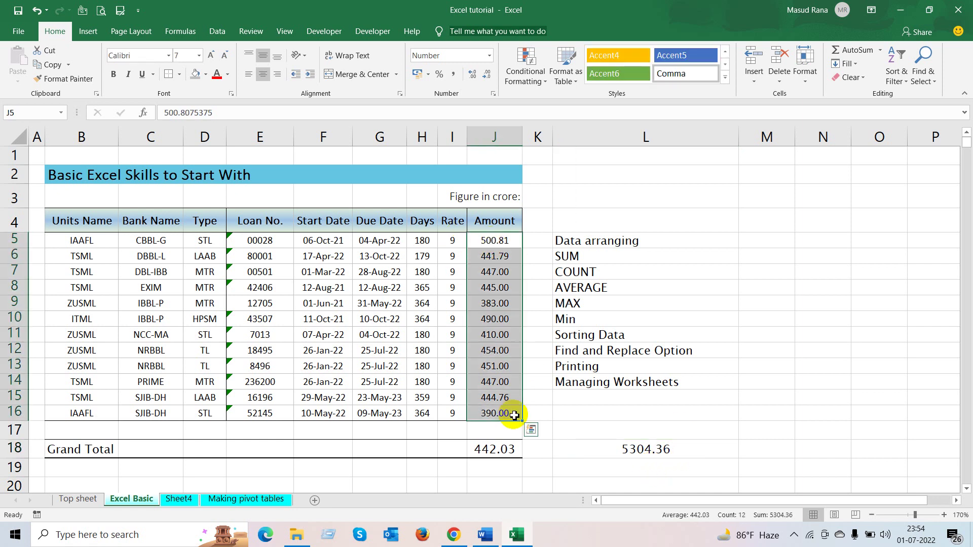
left_click(765, 452)
type("=")
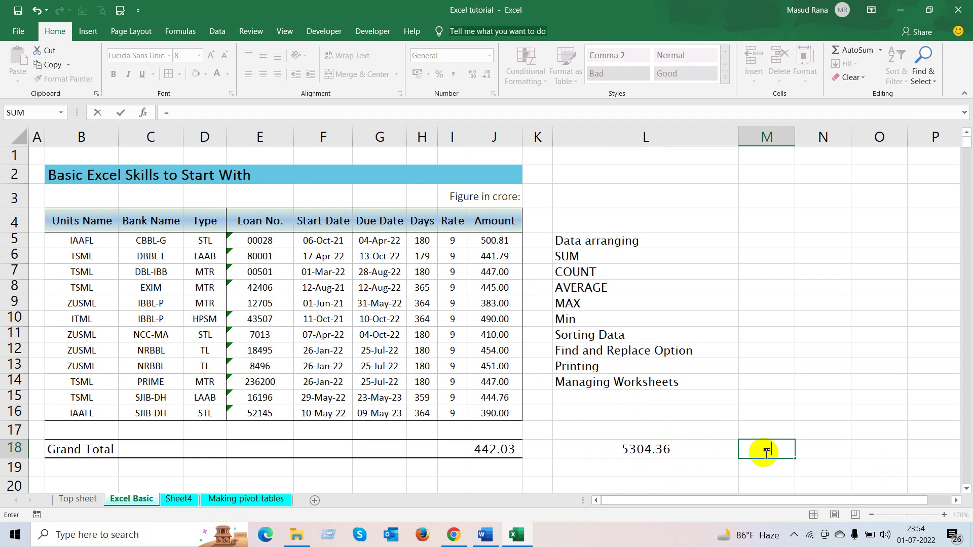
left_click(657, 453)
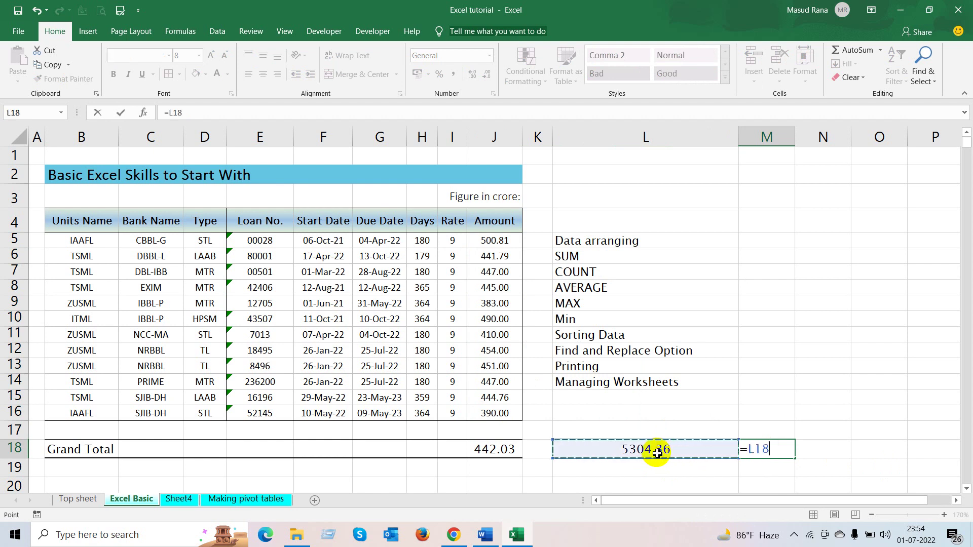
type("/12")
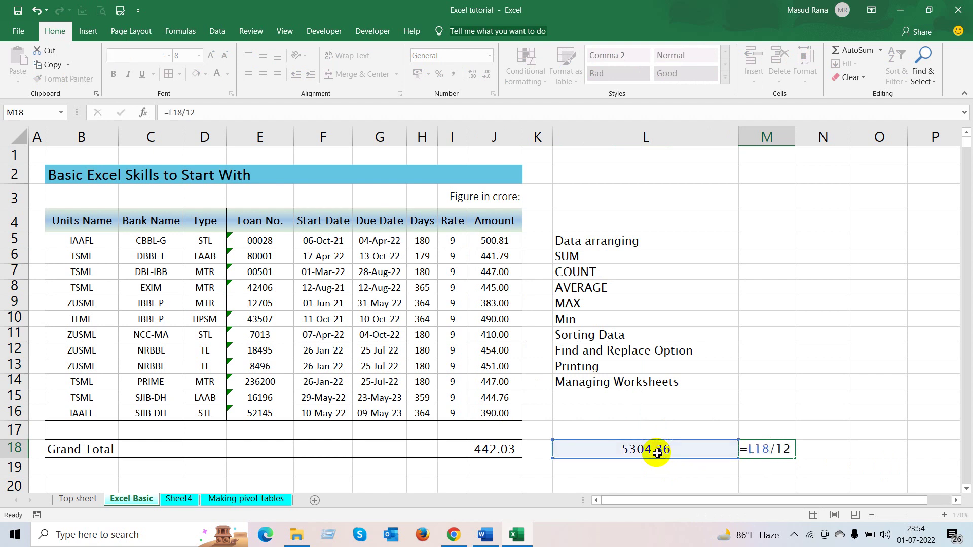
key("Return")
left_click(779, 451)
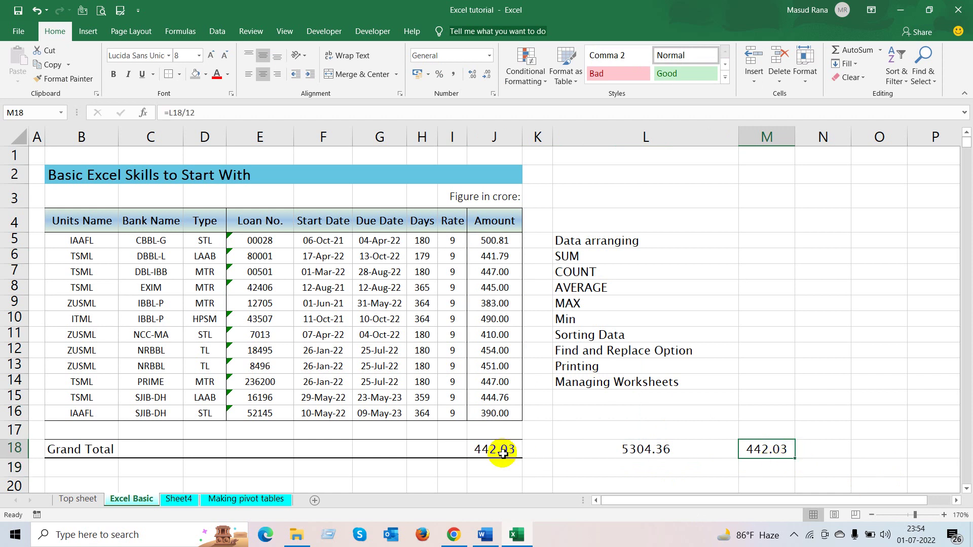
Review the formulas in L18 and J18 and find MAX in the topic list in column L.
left_click(651, 447)
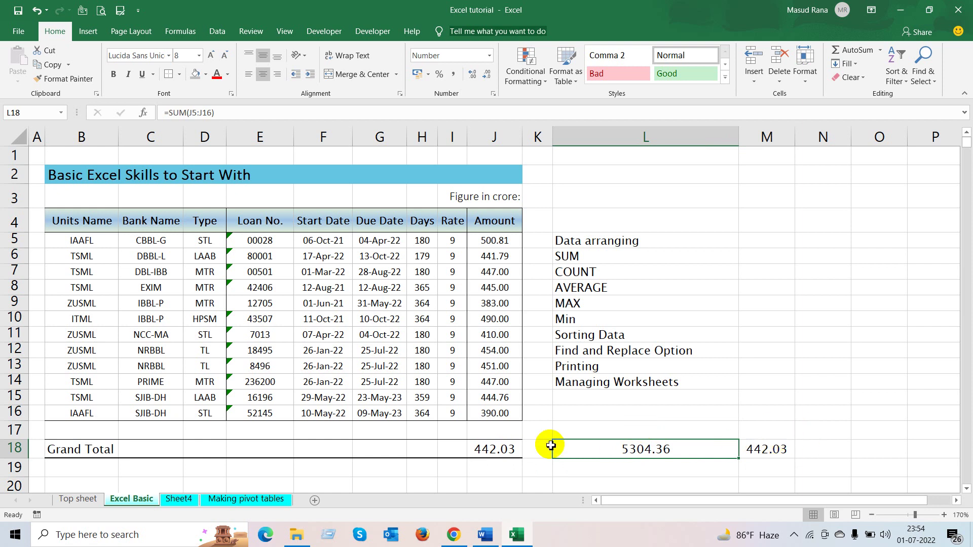
left_click(516, 448)
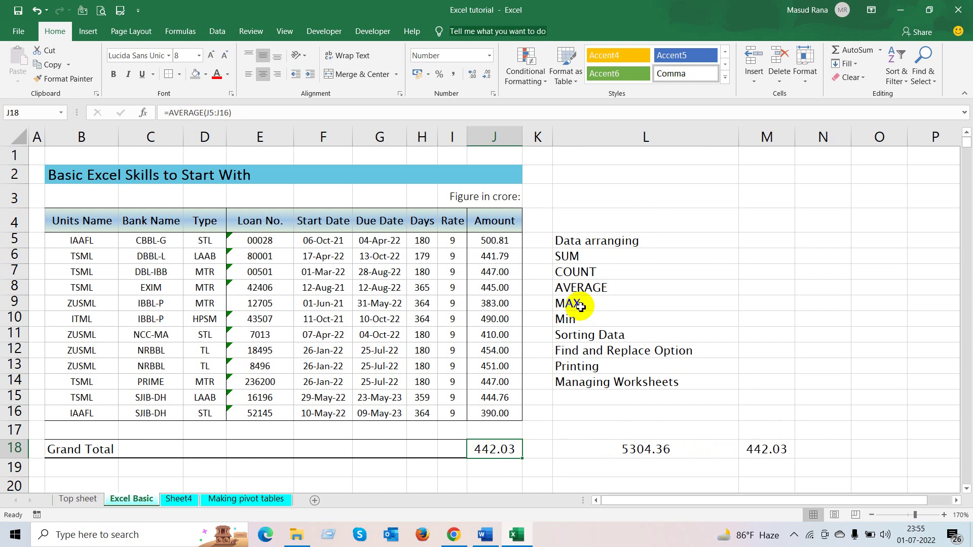
left_click(580, 306)
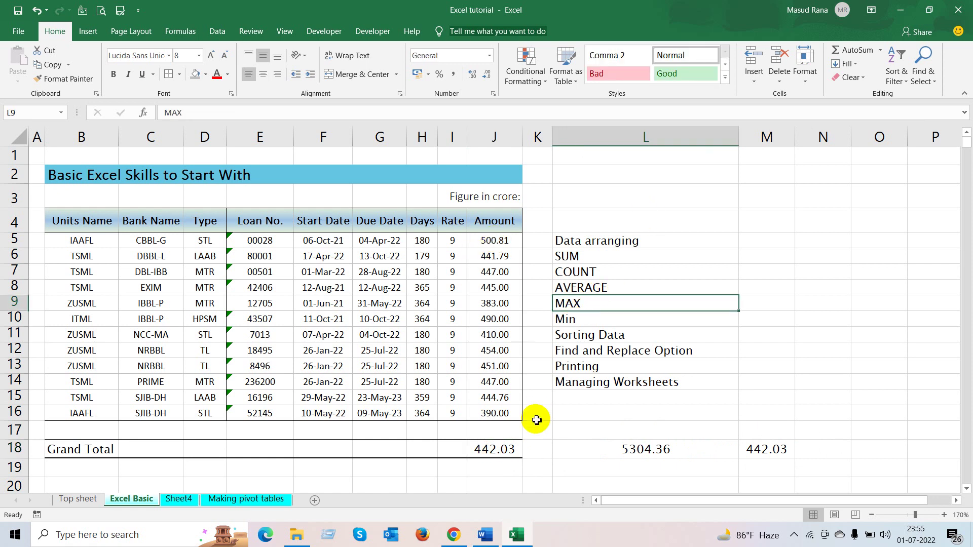
Enter =MAX(J5:J16) in cell J18 to return the largest value in the Amount column.
left_click(496, 451)
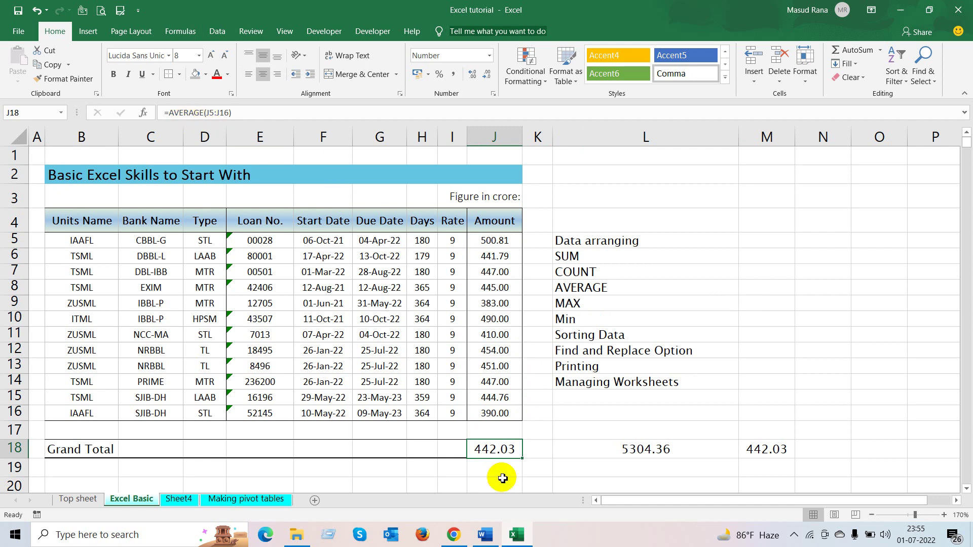
type("=")
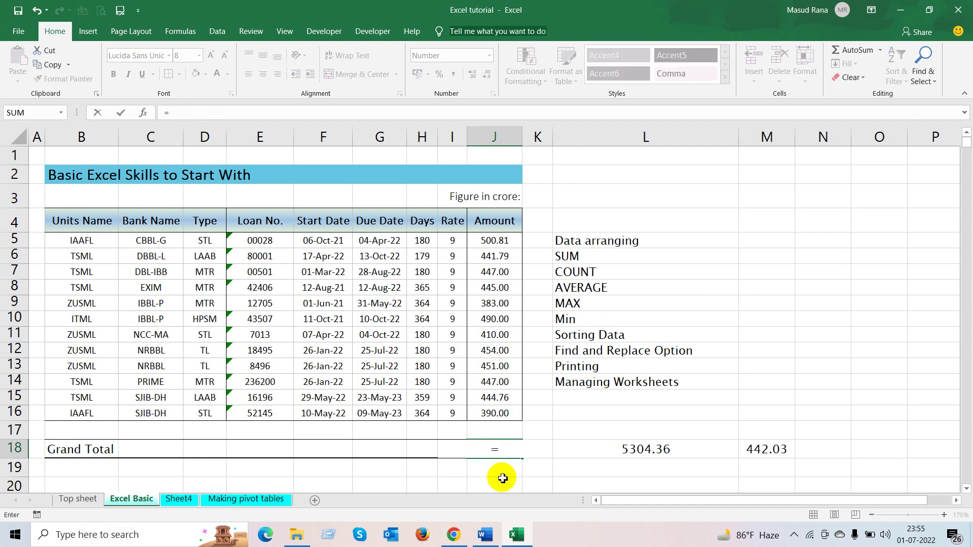
type("ma")
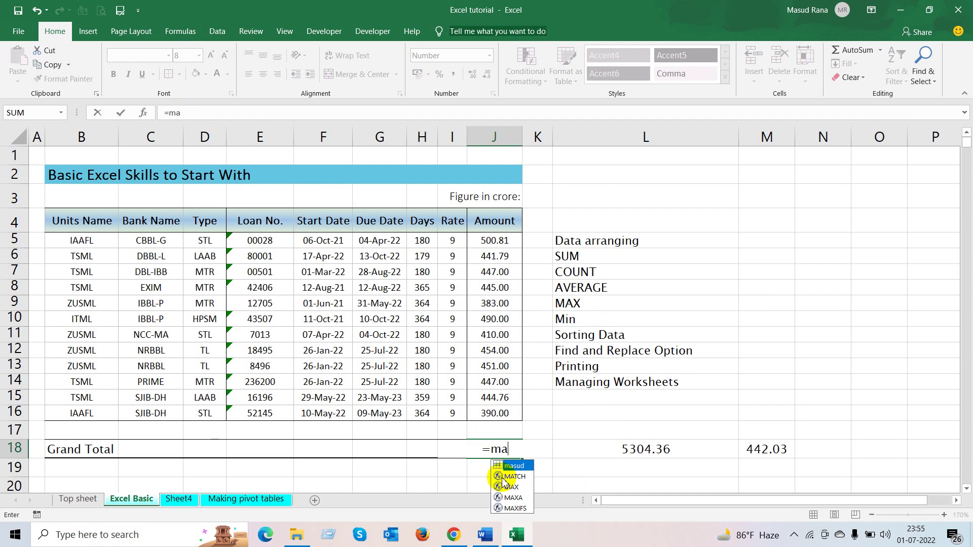
type("x")
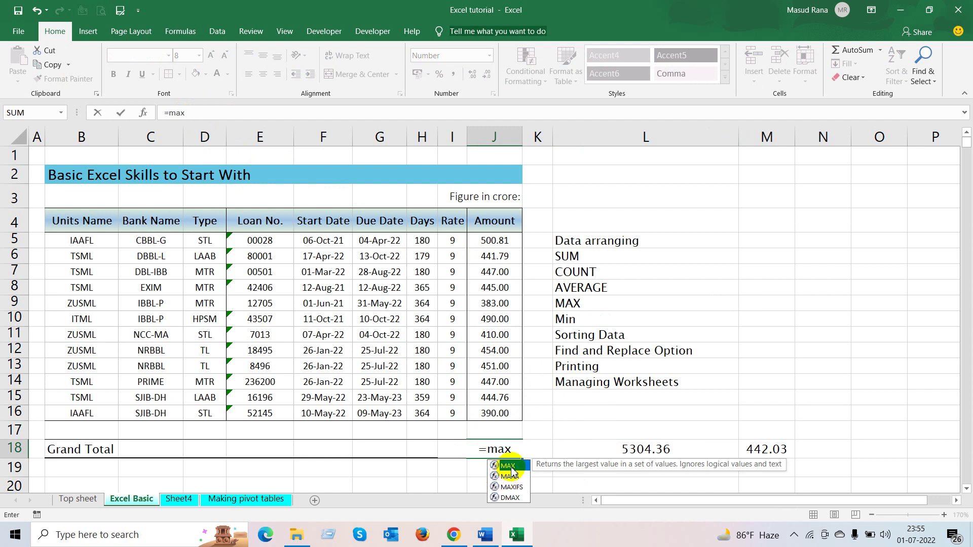
double_click(510, 469)
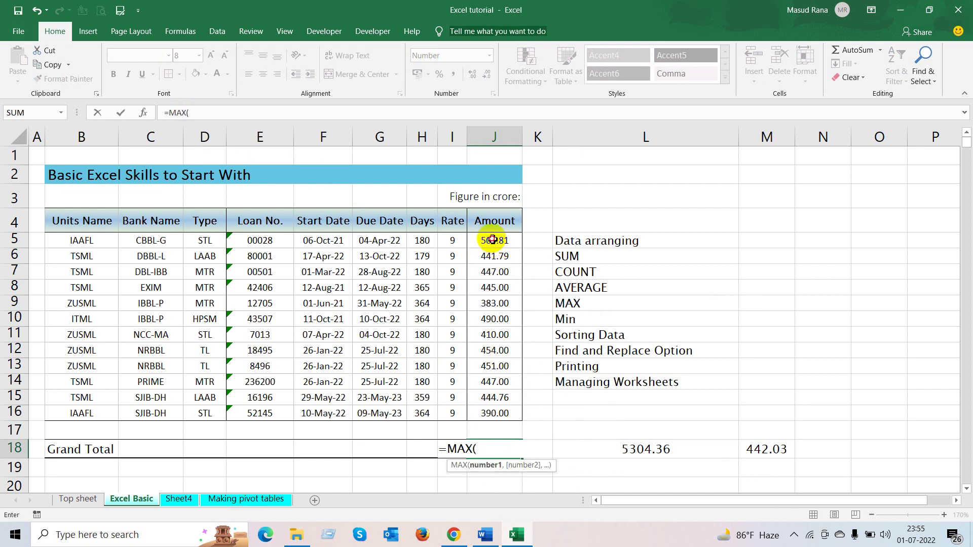
left_click_drag(493, 240, 502, 410)
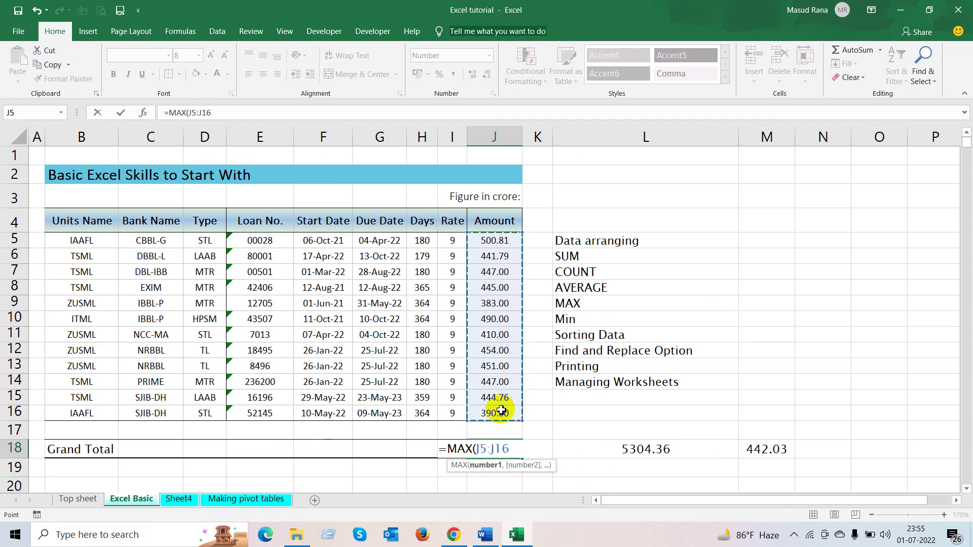
key("Return")
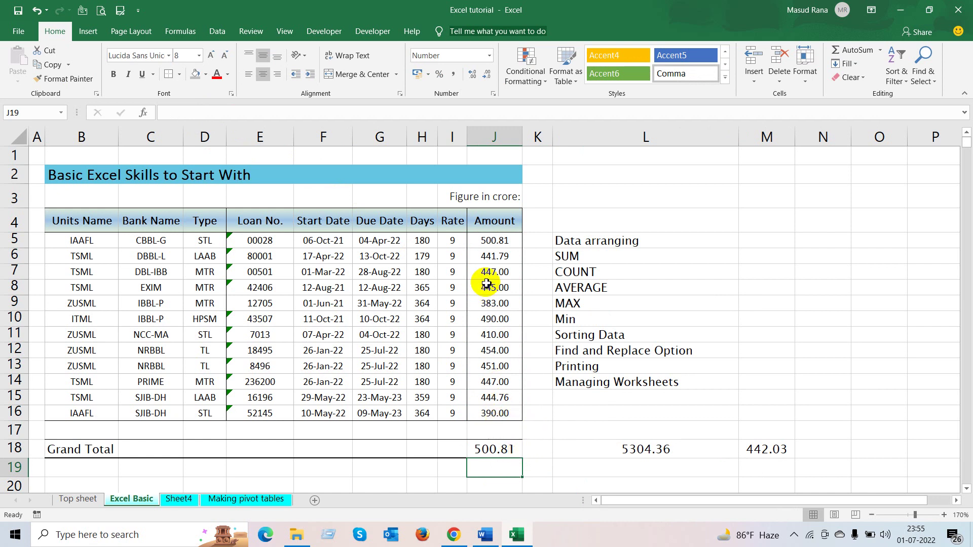
Compare the maximum in J18 with the Amount entries in J5:J16, particularly cell J5.
left_click(495, 245)
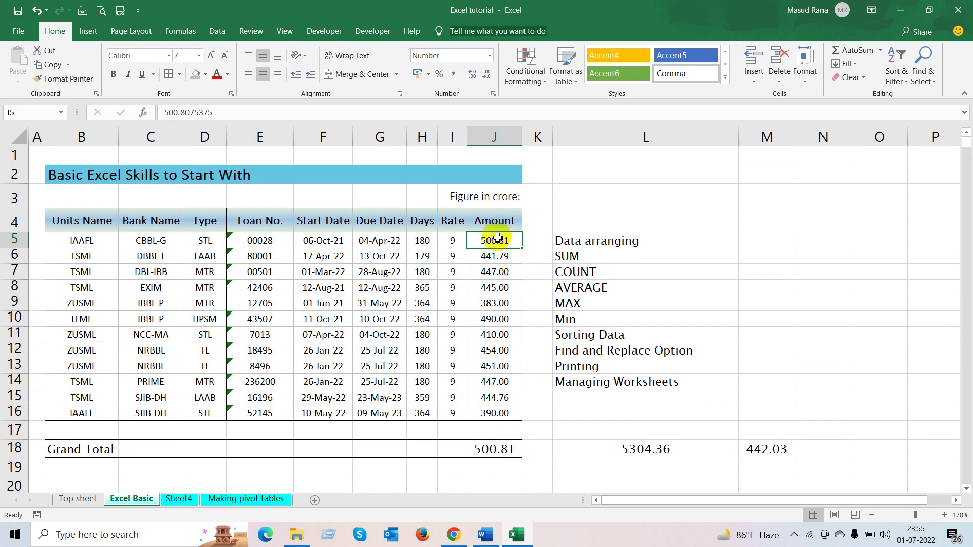
left_click_drag(498, 238, 496, 413)
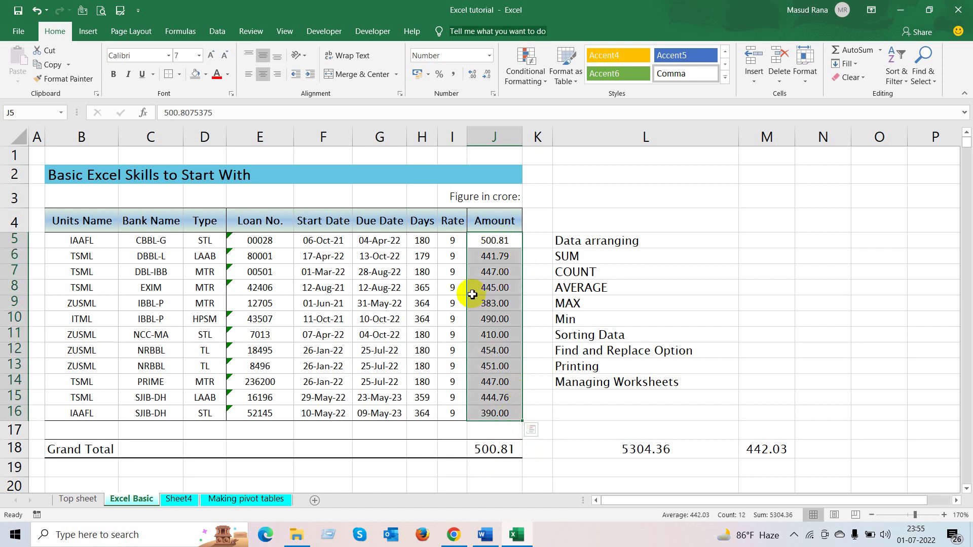
left_click(502, 239)
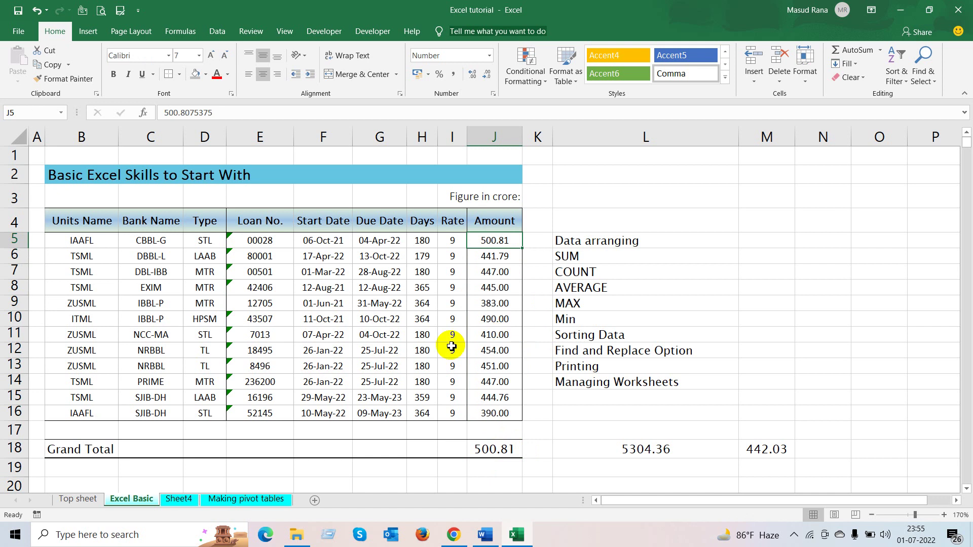
Replace the formula in J18 with =MIN(J5:J16) to return the smallest Amount value.
left_click(497, 448)
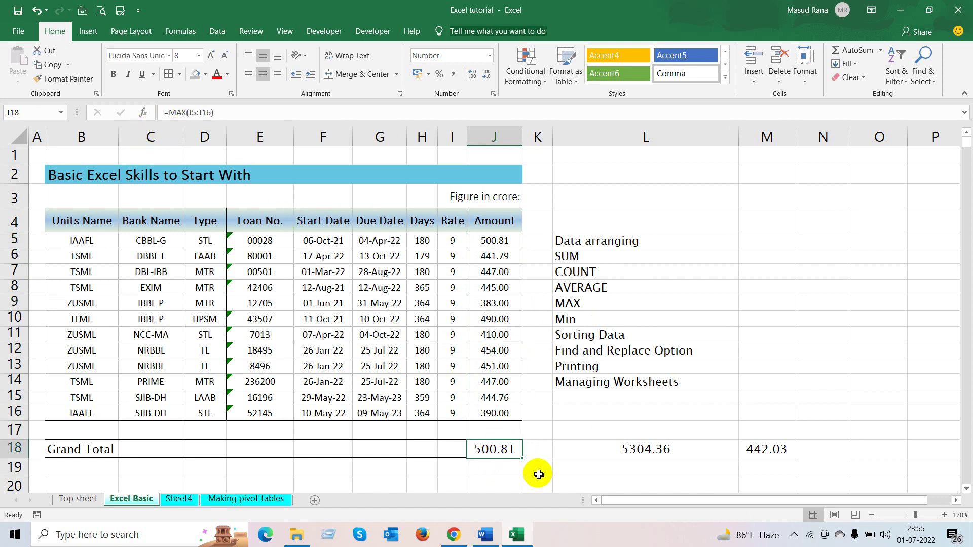
type("=")
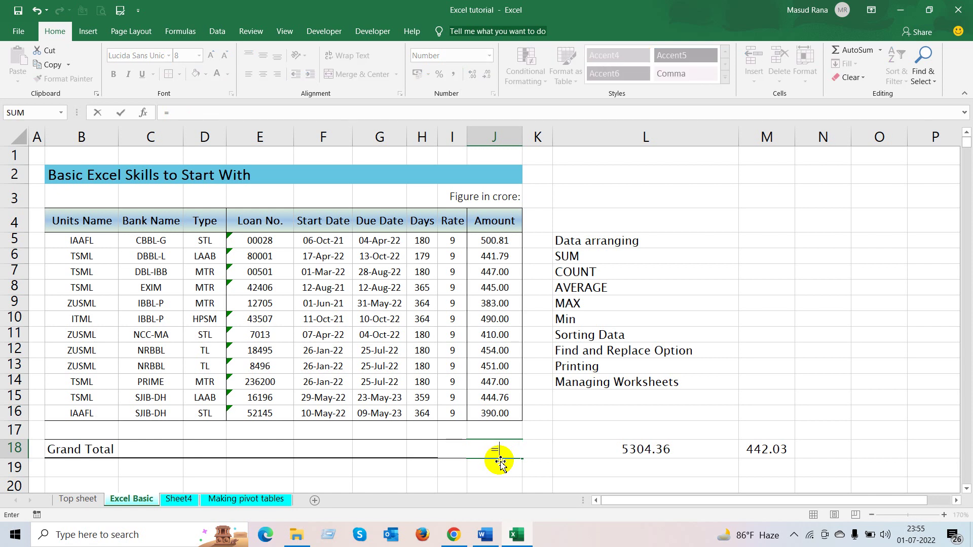
type("mi")
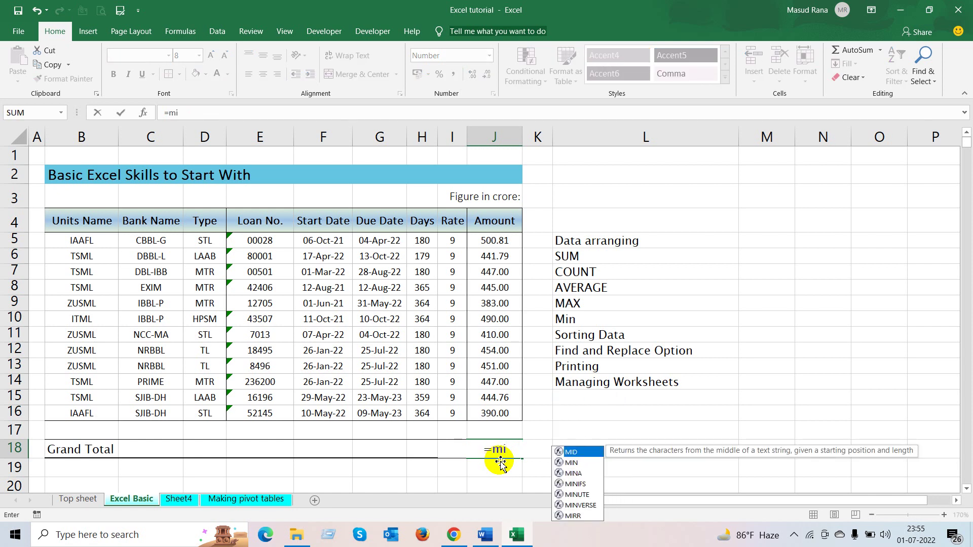
double_click(573, 463)
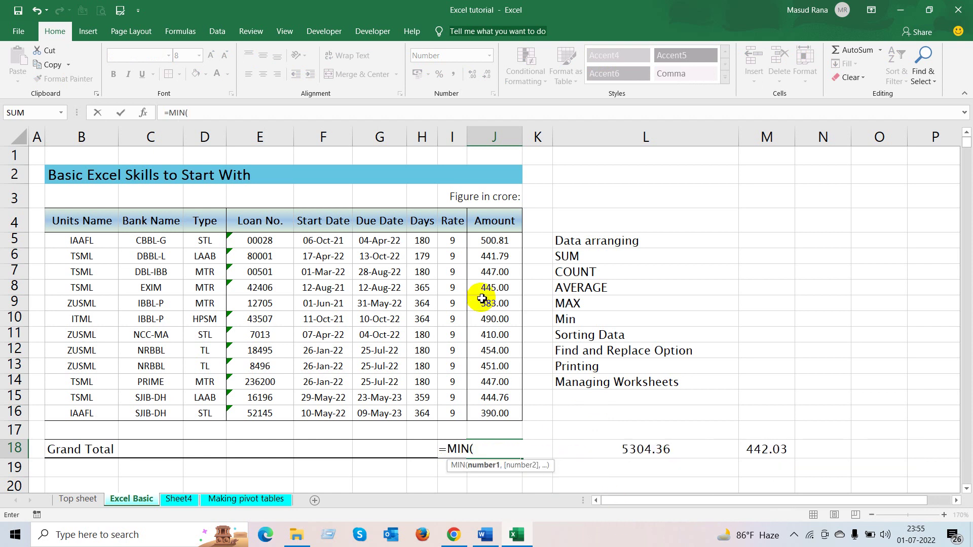
left_click_drag(494, 240, 493, 409)
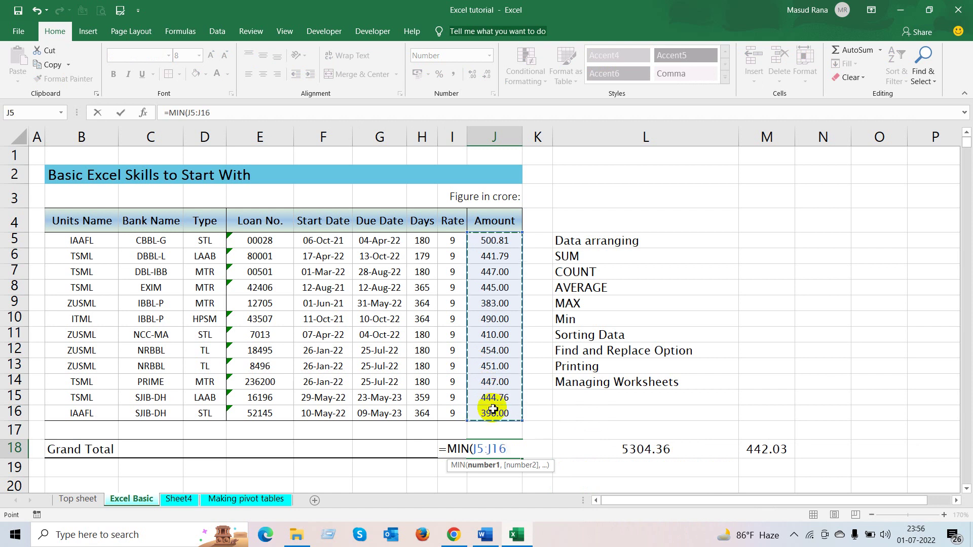
key("Return")
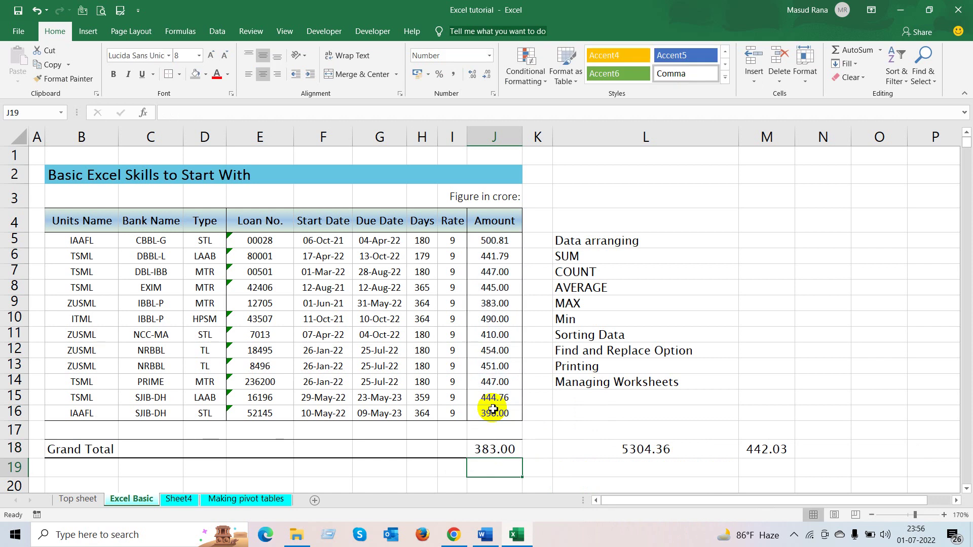
Check the minimum formula in J18 against cell J9 and the other Amount entries.
left_click(494, 449)
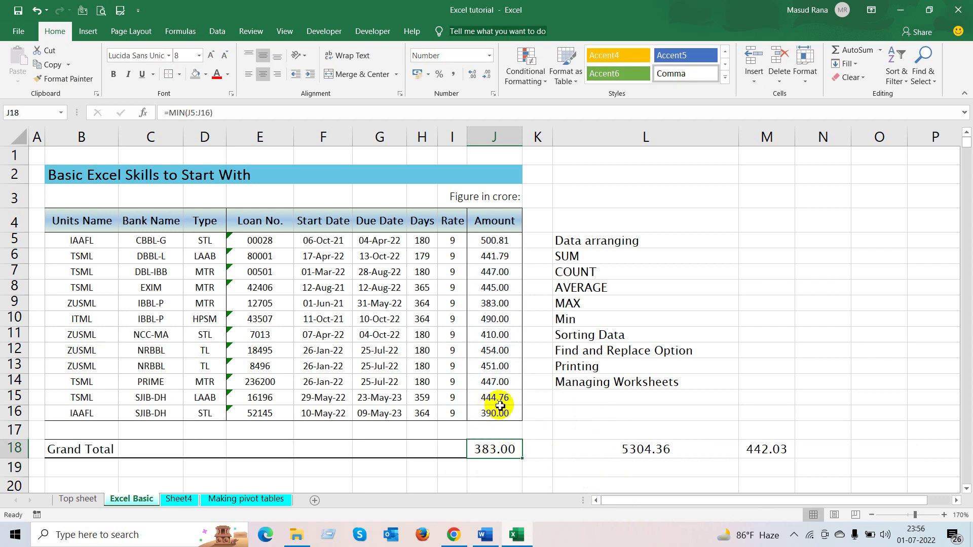
left_click(499, 303)
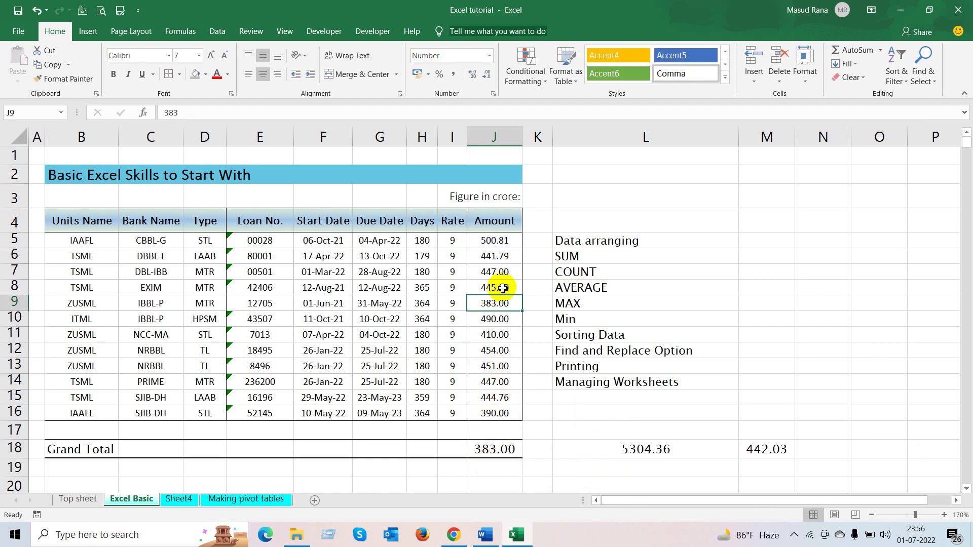
left_click_drag(499, 242, 504, 430)
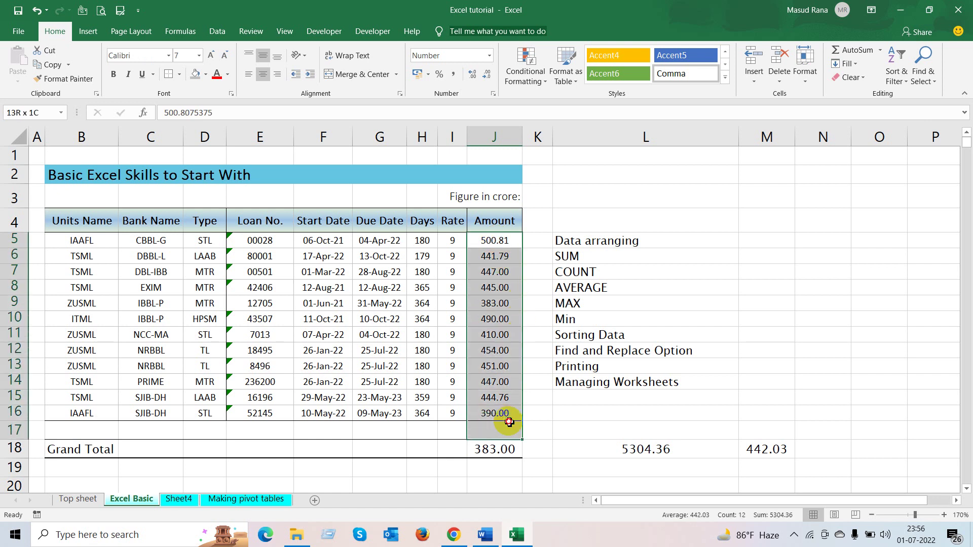
Mark the smallest amount in J9 with a grey fill and the largest amount in J5 with a red font.
left_click(502, 308)
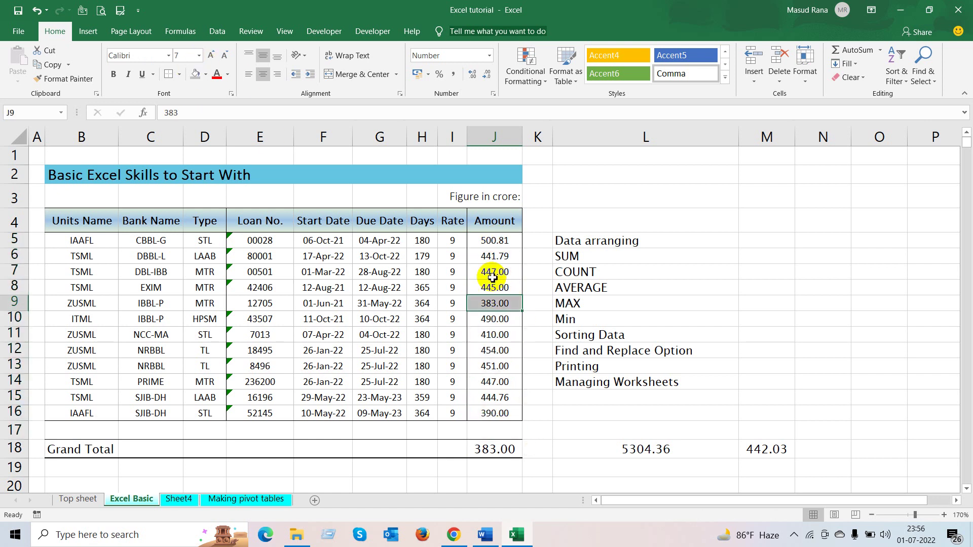
left_click(494, 241)
left_click(216, 74)
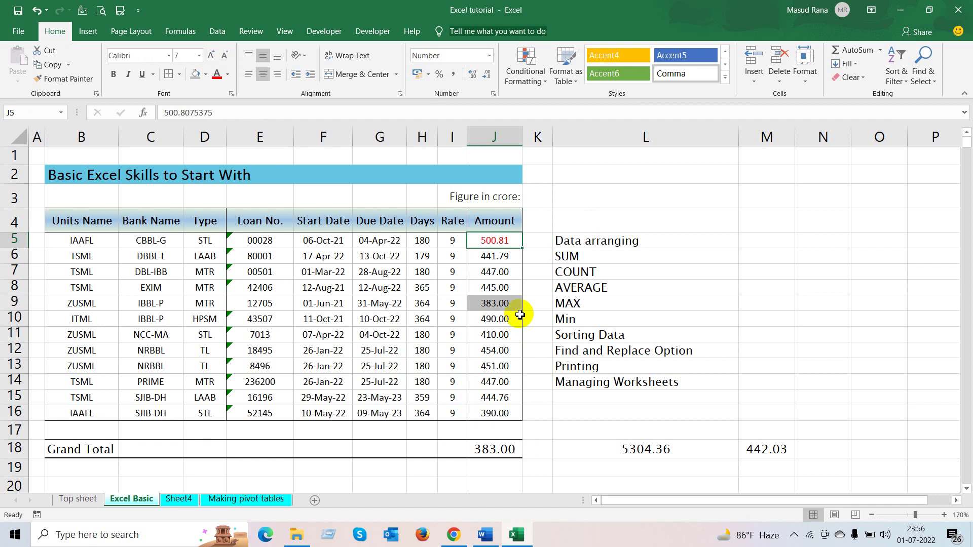
Review the highlighted cells J9 and J5 against the other amounts and the MAX and Min topics in column L.
left_click(498, 272)
left_click(497, 317)
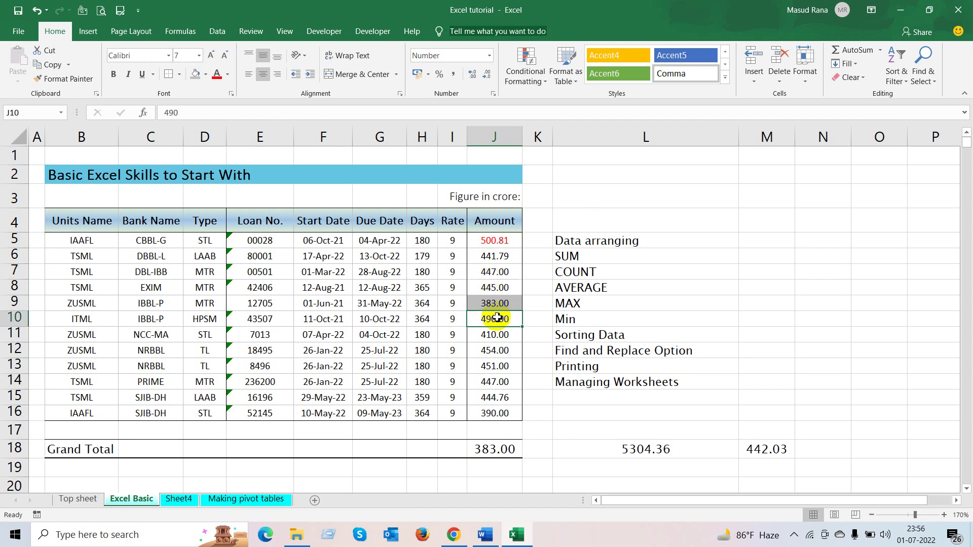
left_click(496, 304)
left_click(510, 238)
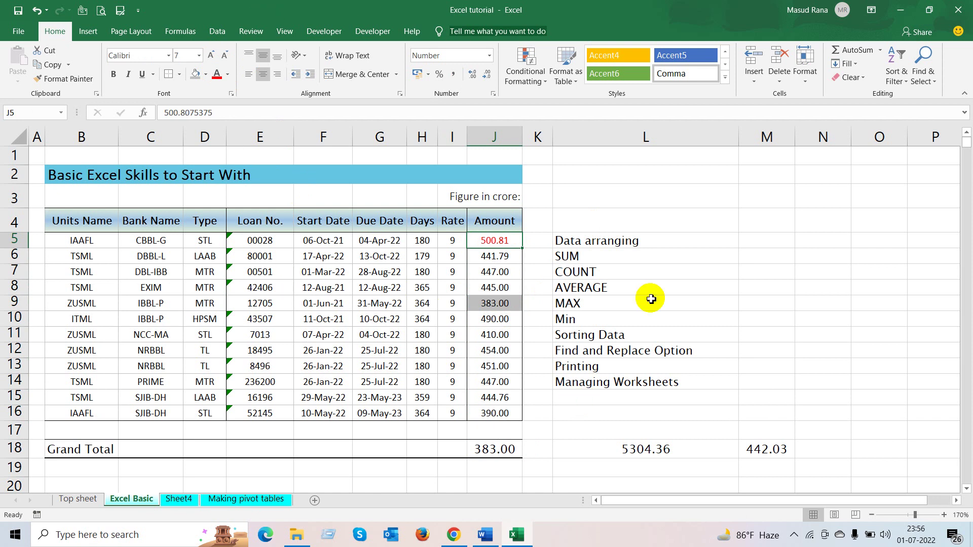
left_click(572, 316)
left_click(505, 285)
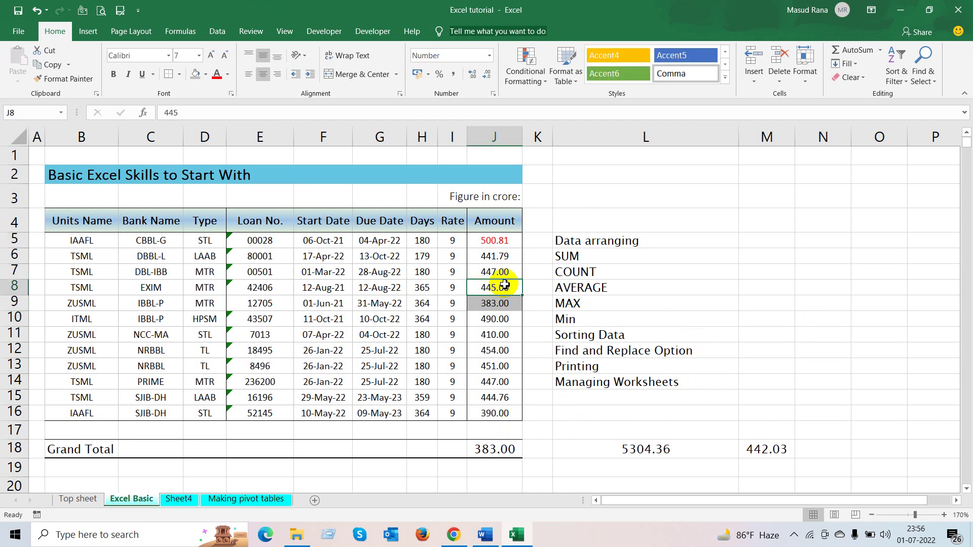
Replace the formula in J18 with =SUM(J5:J16) to restore the Grand Total of the Amount column.
left_click(494, 446)
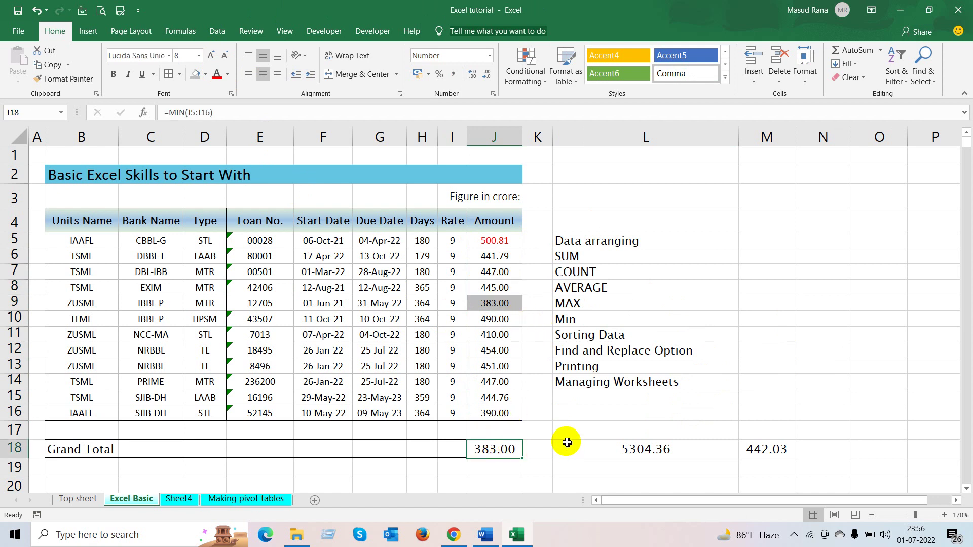
type("=sum")
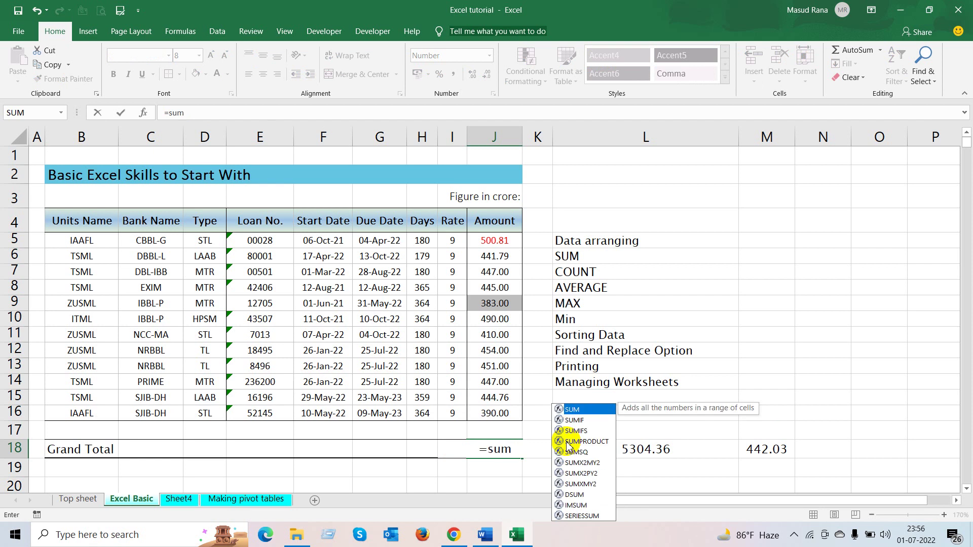
type("(")
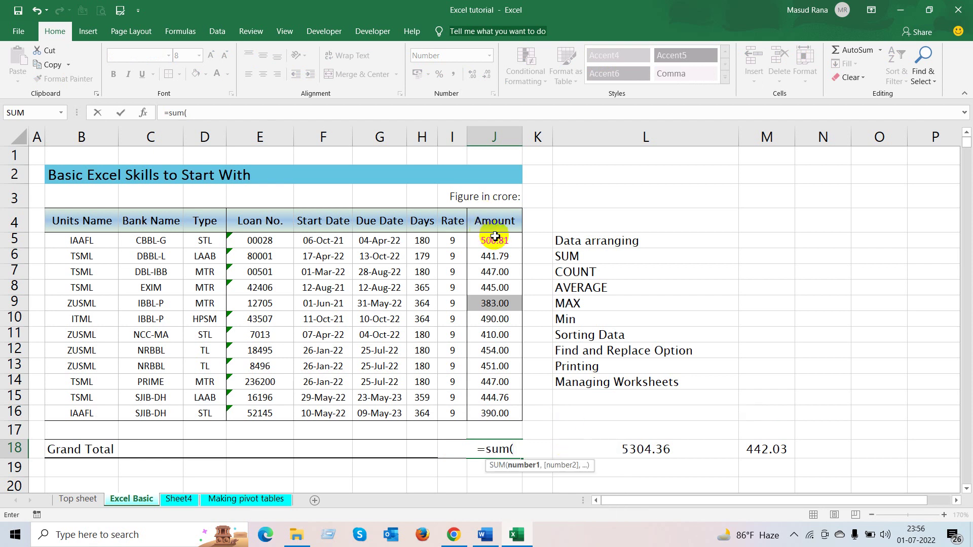
left_click_drag(495, 240, 496, 408)
key("Return")
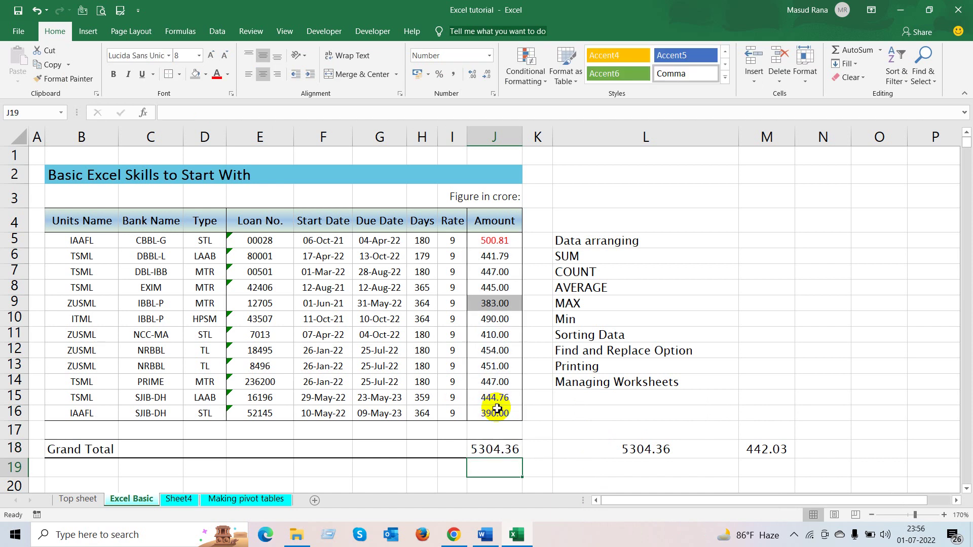
left_click(529, 370)
left_click(508, 315)
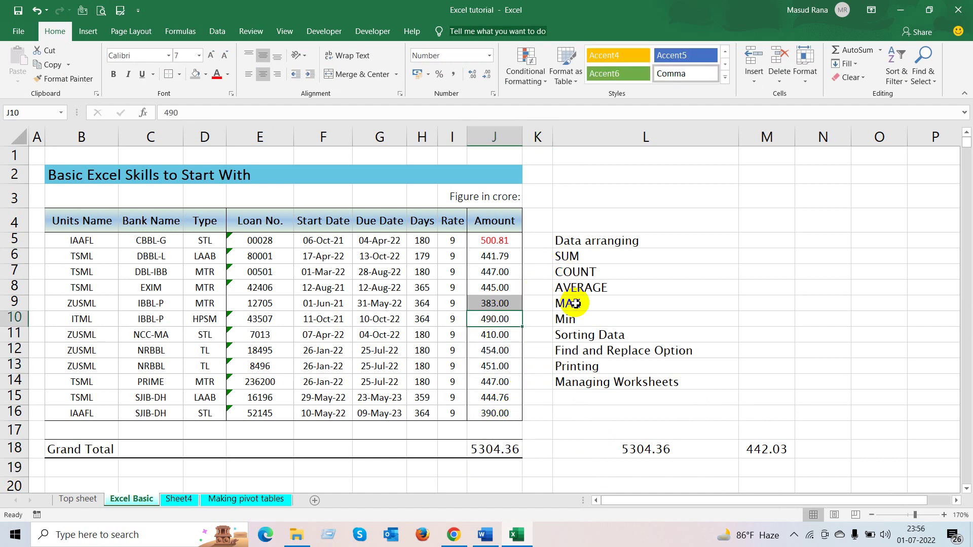
Move on to the Sorting Data topic and add filters to the table headers in B4:J4.
left_click(611, 335)
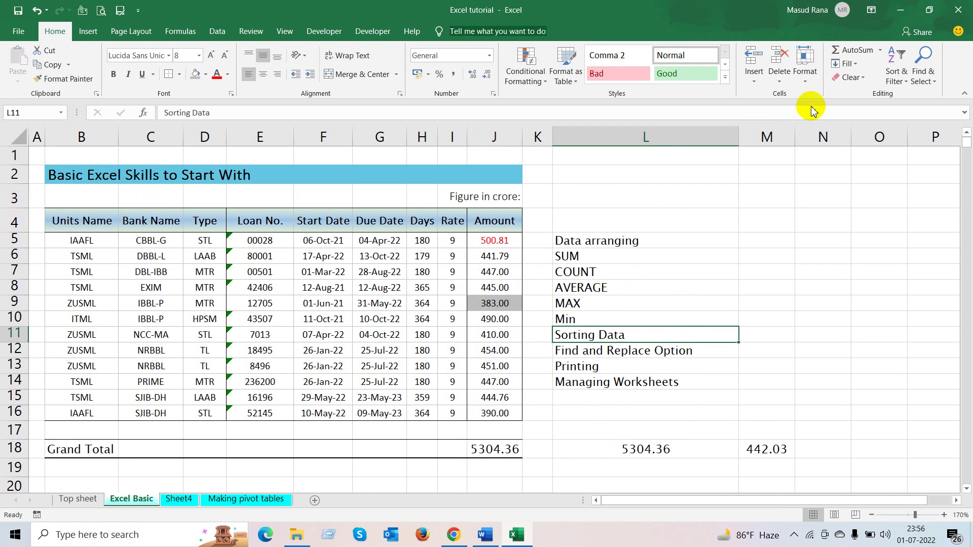
left_click(15, 219)
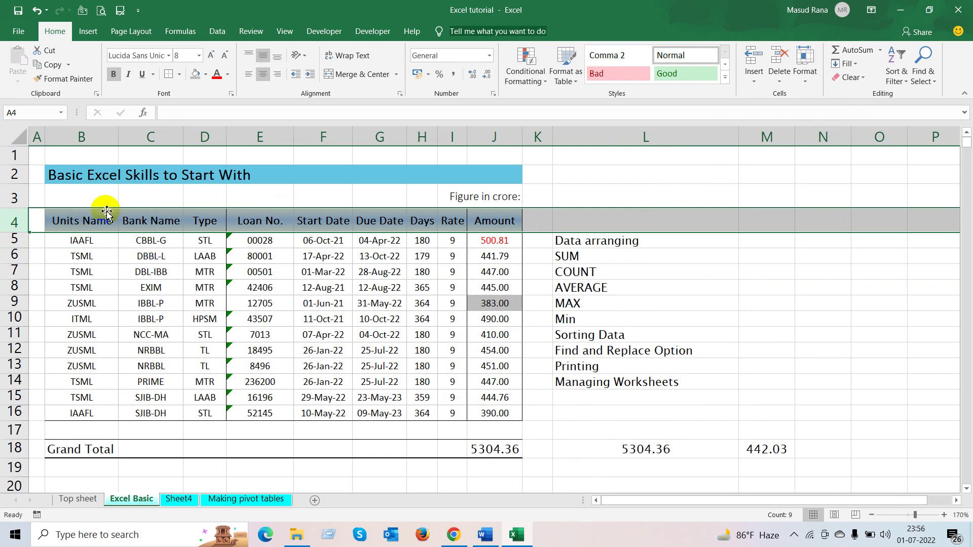
left_click_drag(101, 216, 507, 211)
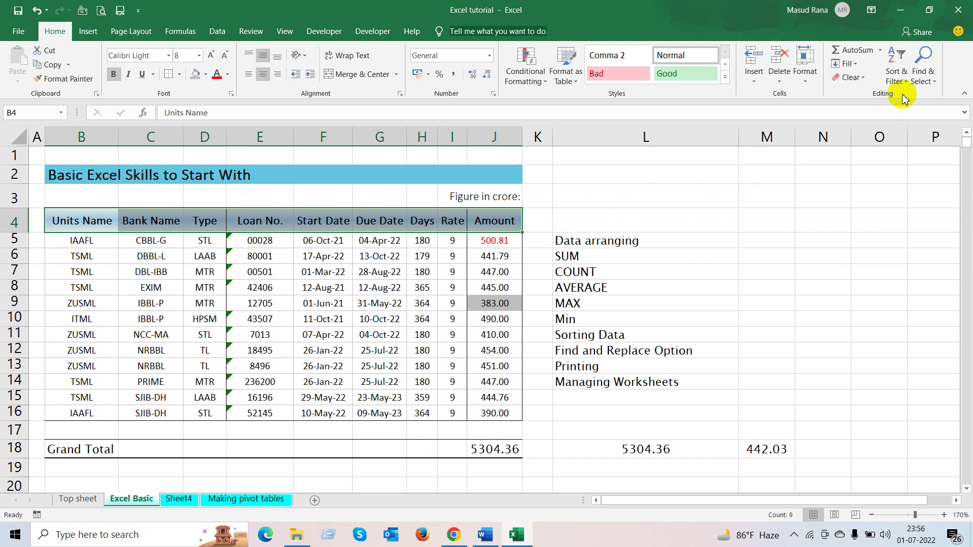
left_click(57, 33)
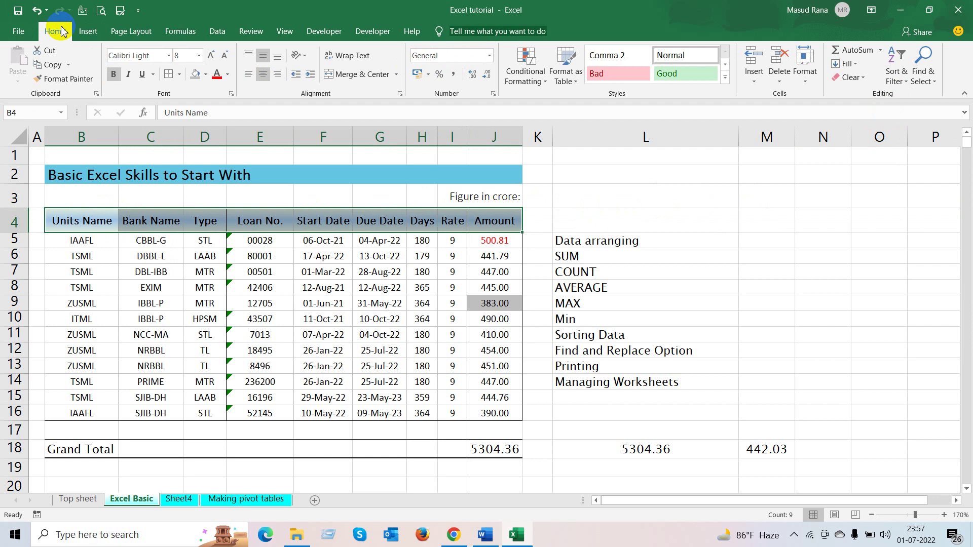
left_click(906, 83)
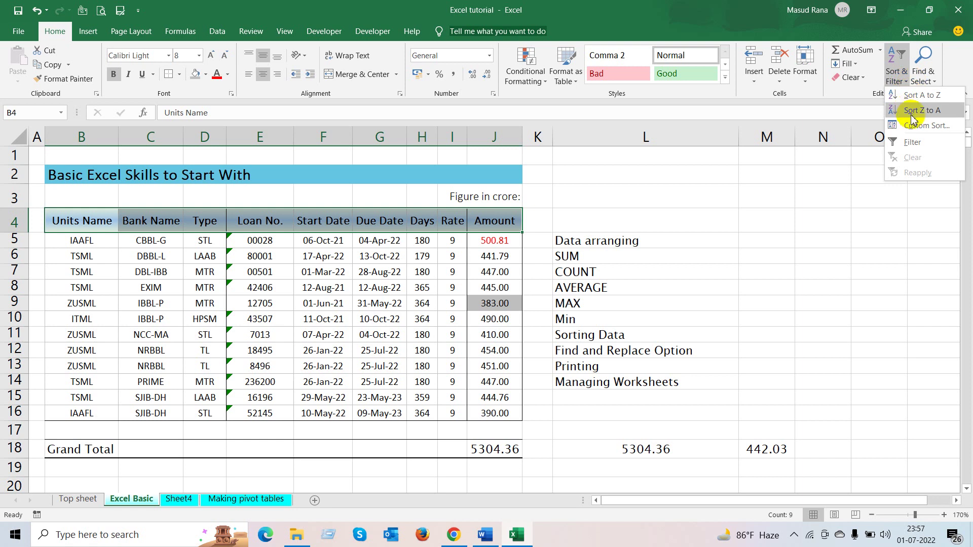
left_click(915, 143)
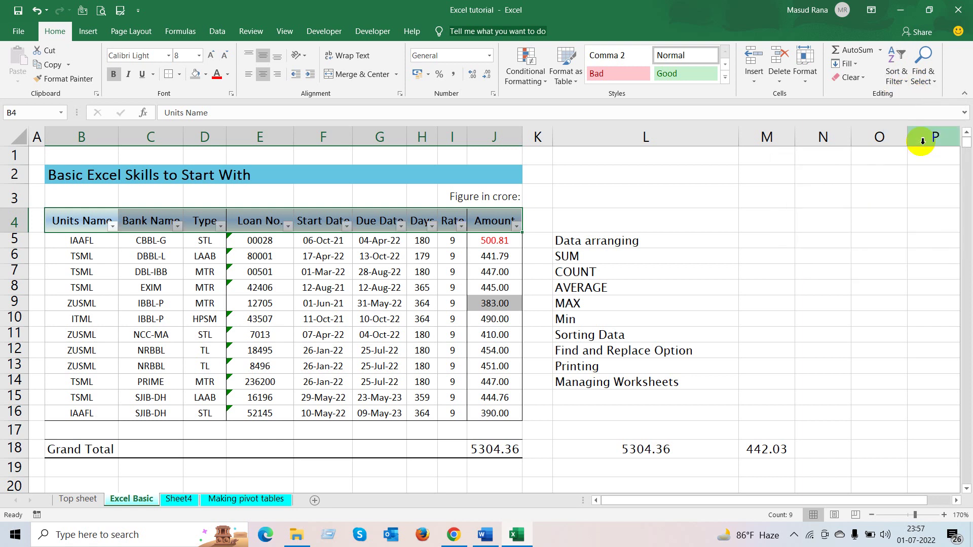
Sort the table by Units Name from A to Z and review the grouped unit names in column B.
left_click(94, 266)
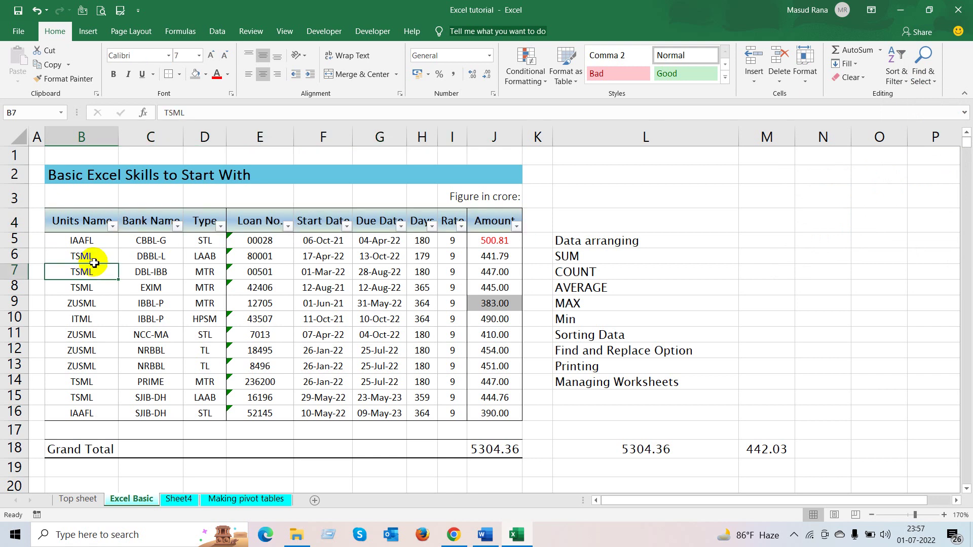
left_click(115, 227)
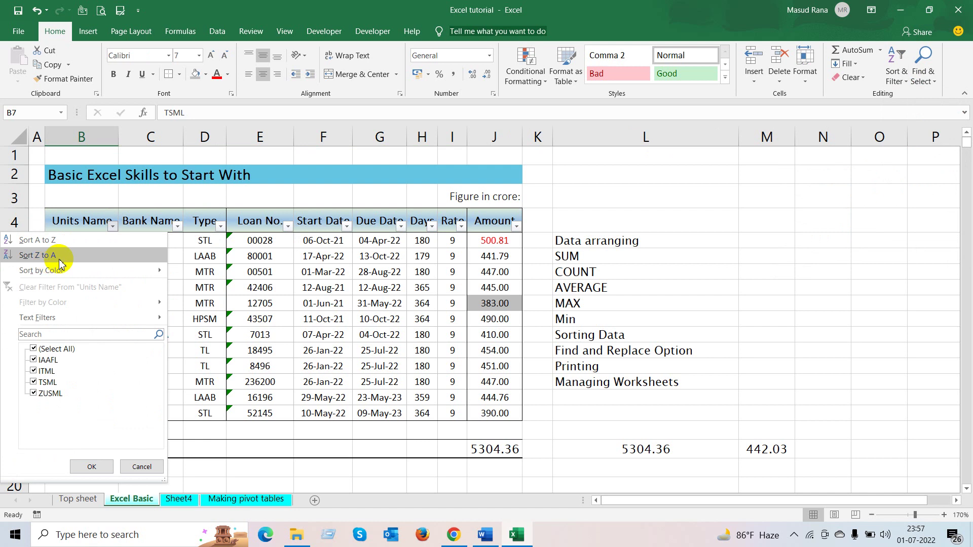
left_click(90, 242)
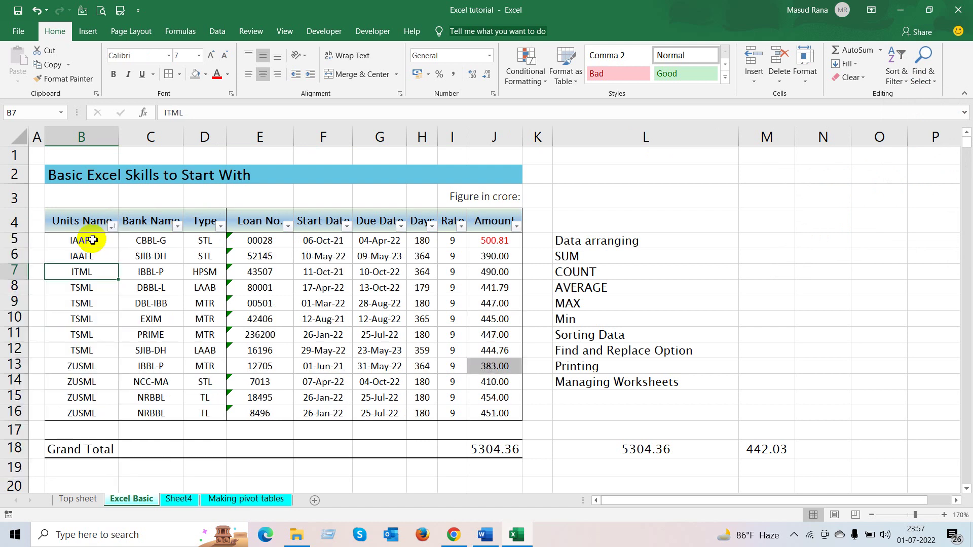
left_click_drag(90, 241, 90, 263)
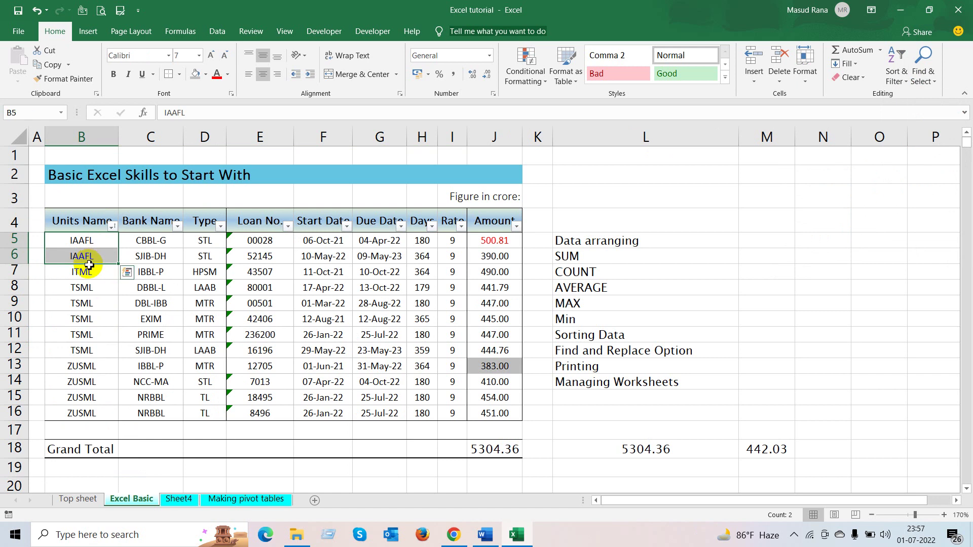
left_click(81, 272)
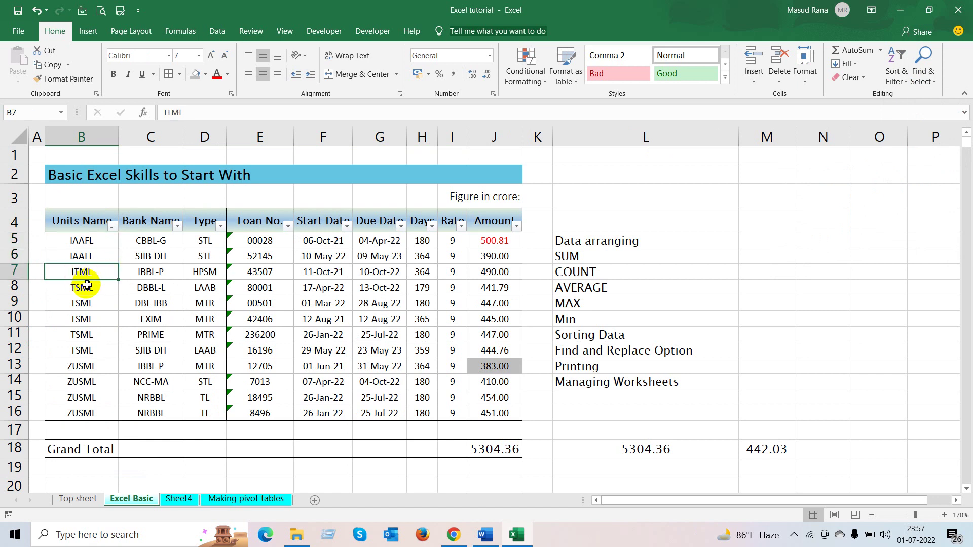
left_click_drag(83, 287, 107, 348)
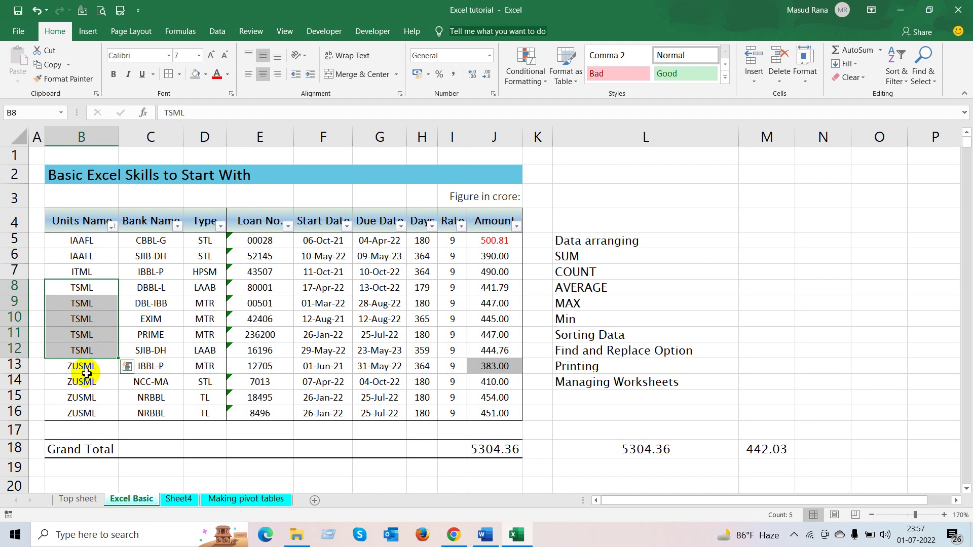
left_click(86, 374)
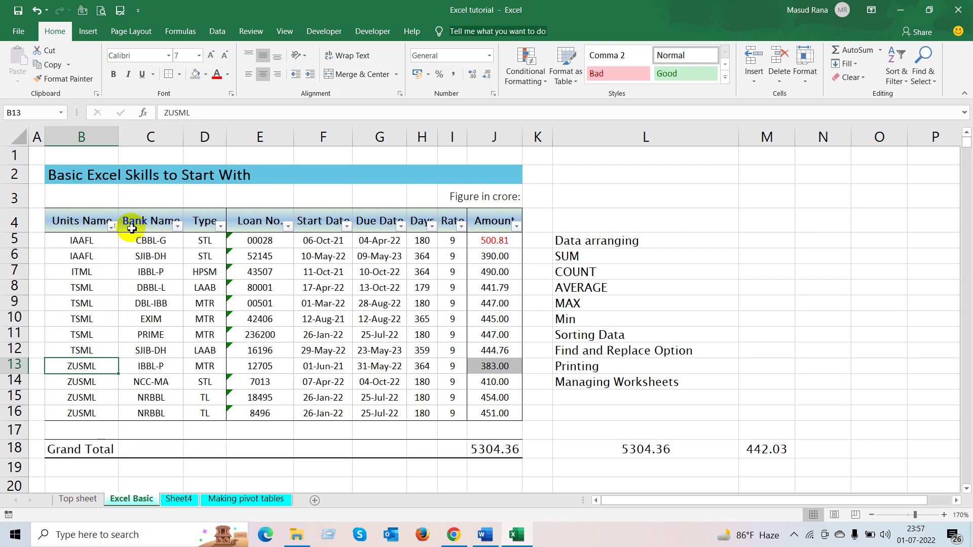
Try sorting the table by Units Name from Z to A, and return it to A to Z order.
left_click(112, 228)
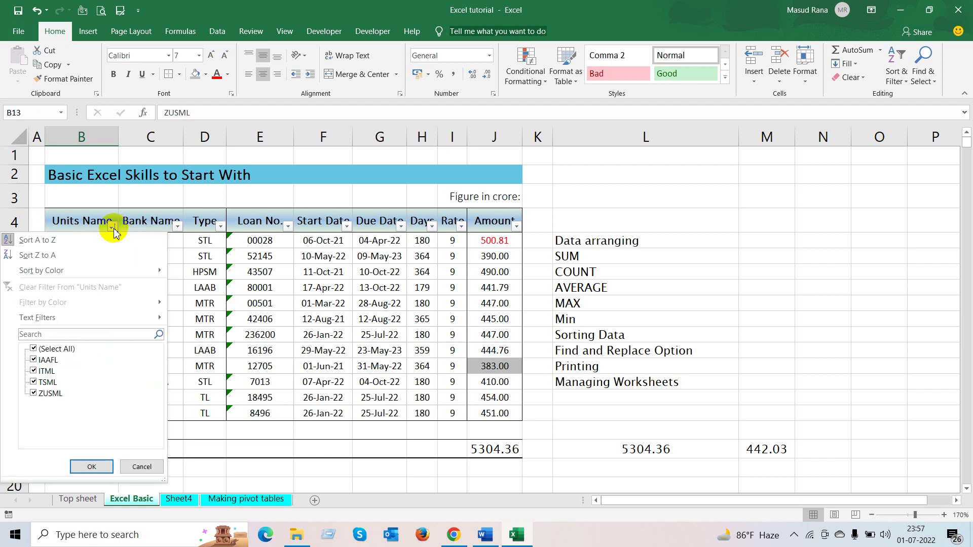
left_click(50, 256)
left_click_drag(78, 240, 104, 408)
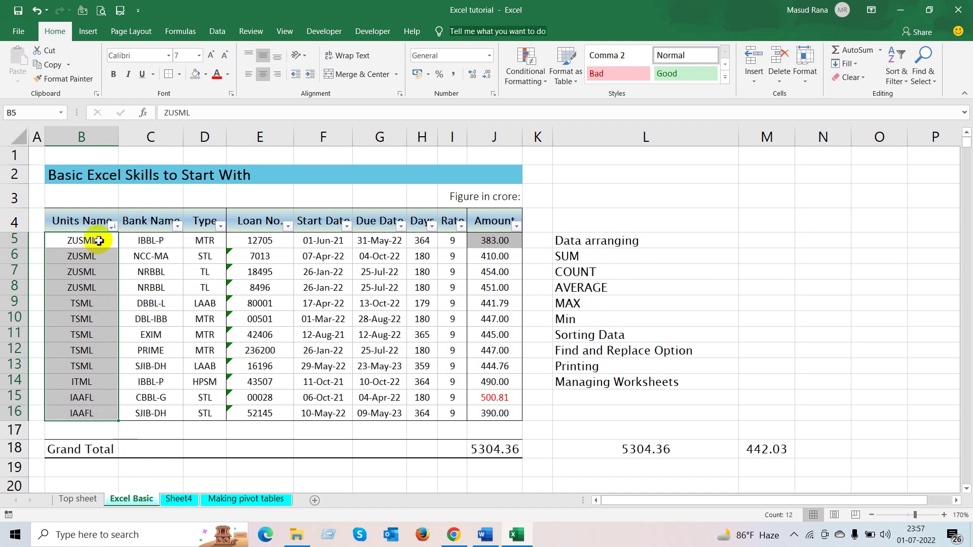
left_click(112, 226)
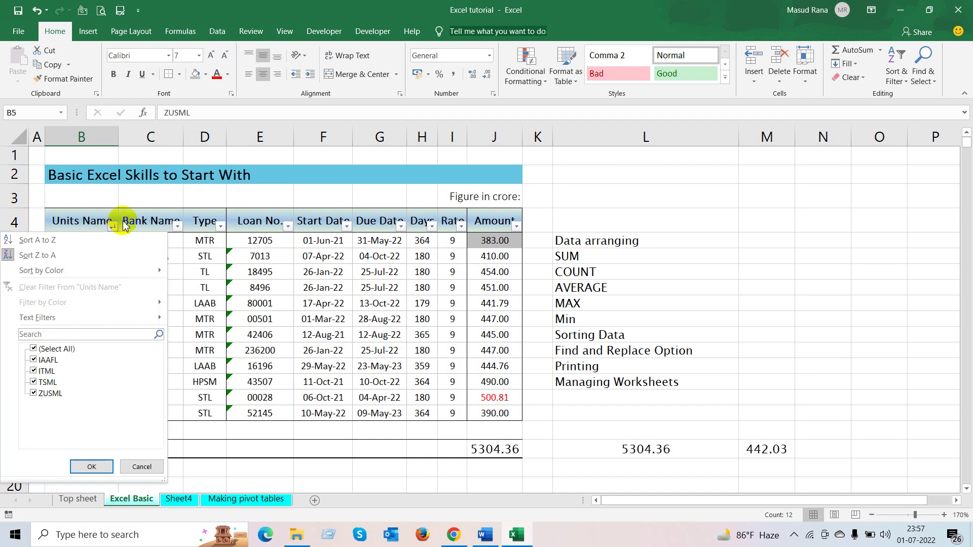
left_click(50, 242)
left_click(149, 253)
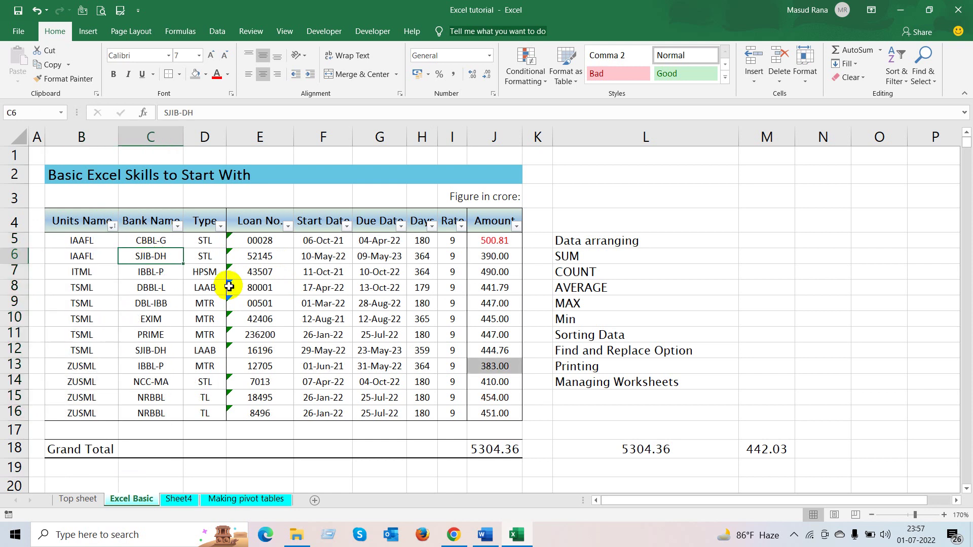
left_click(356, 286)
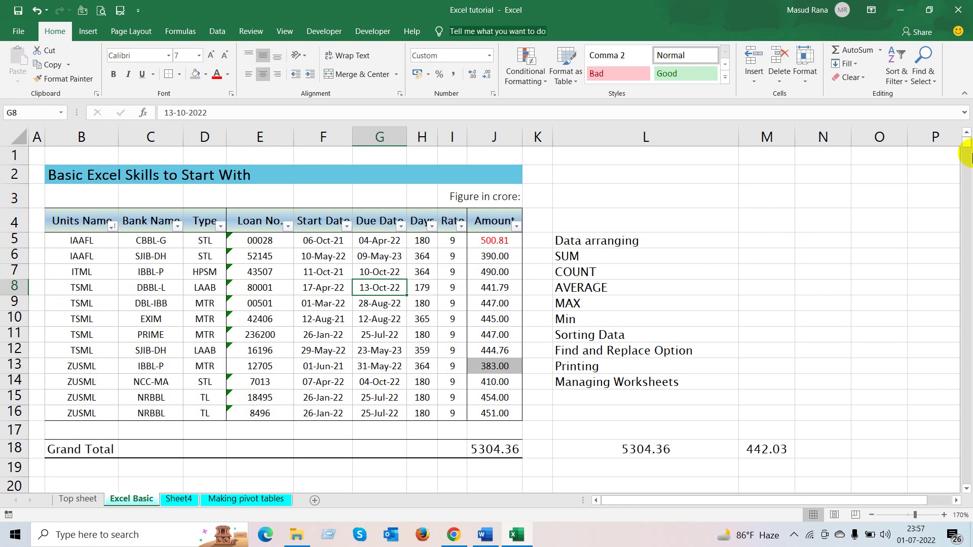
Change the Sorting Data topic in L11 to "Sorting & filtering of Data".
left_click(613, 338)
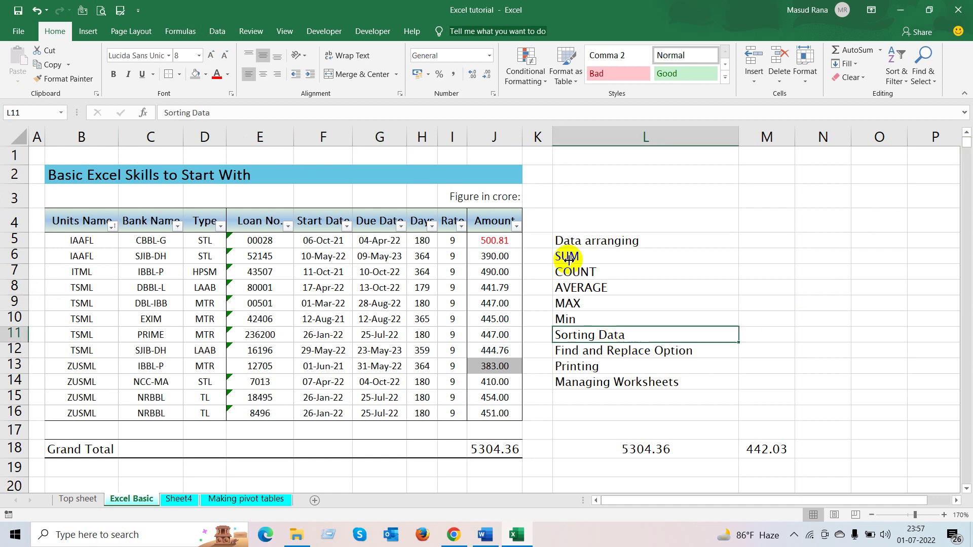
left_click(189, 112)
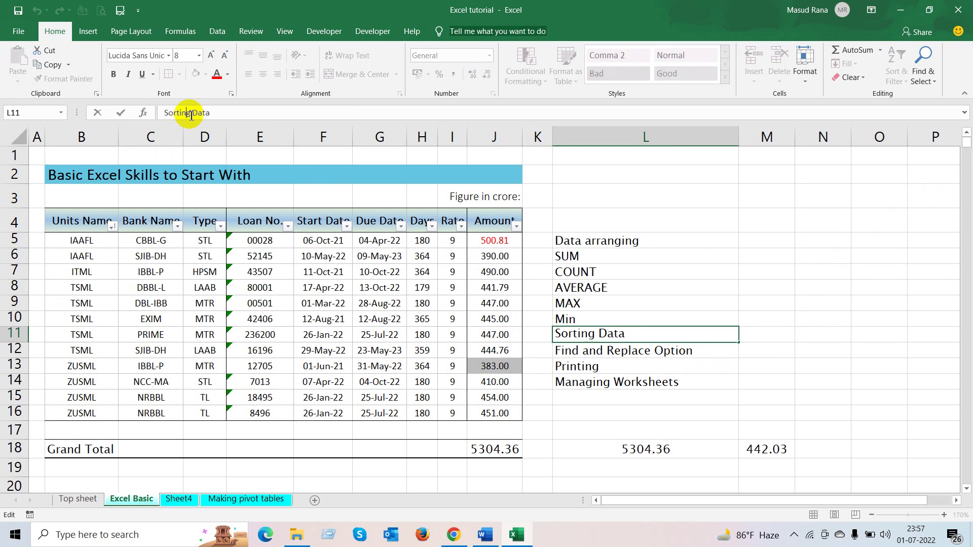
left_click_drag(194, 112, 190, 113)
left_click(196, 112)
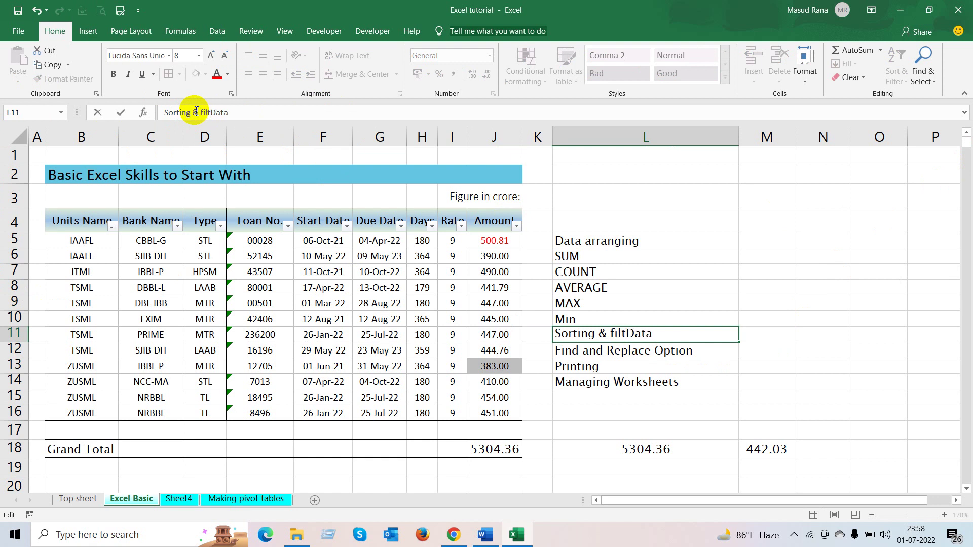
type("& filtering ")
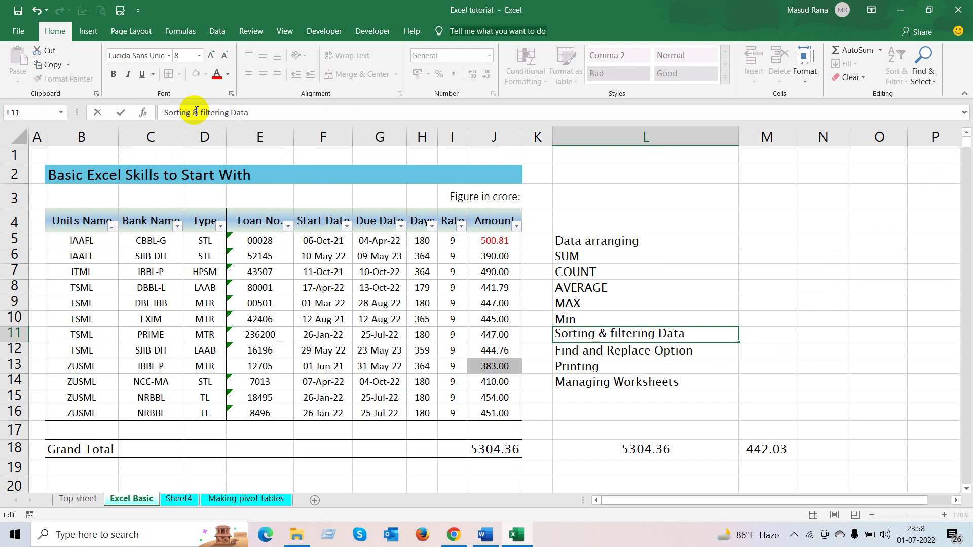
type("of")
left_click(763, 271)
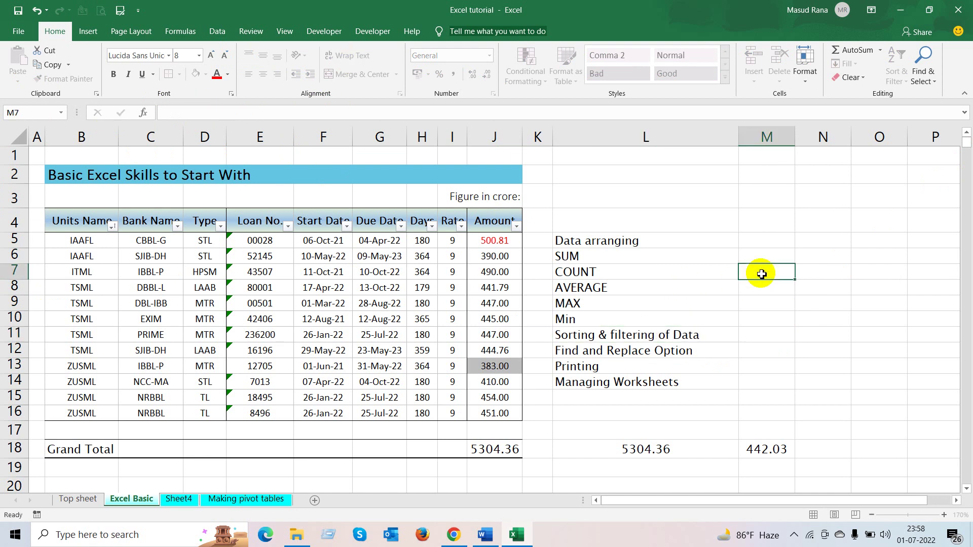
left_click(598, 335)
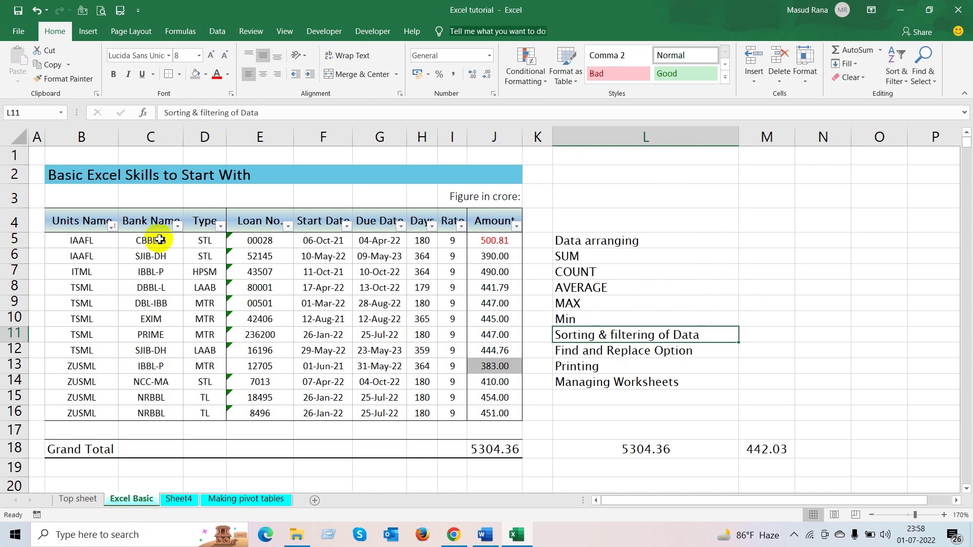
Filter the Units Name column to show only ZUSML and compare the filtered rows with the Grand Total in J18.
left_click(111, 226)
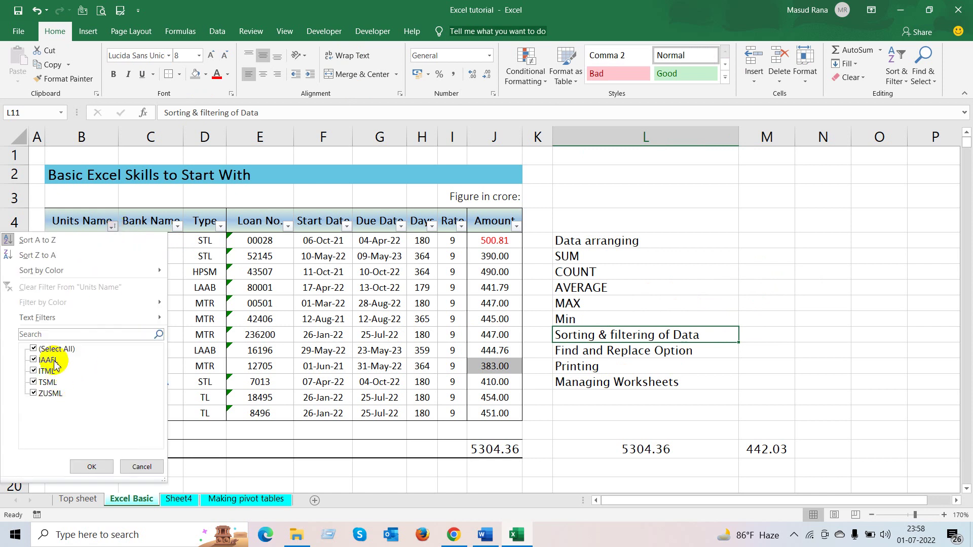
left_click(34, 349)
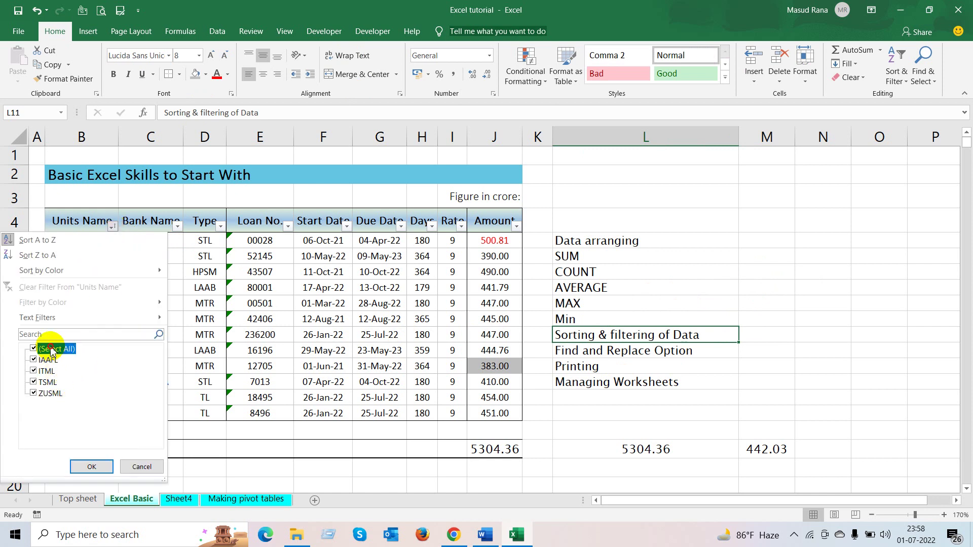
left_click(50, 393)
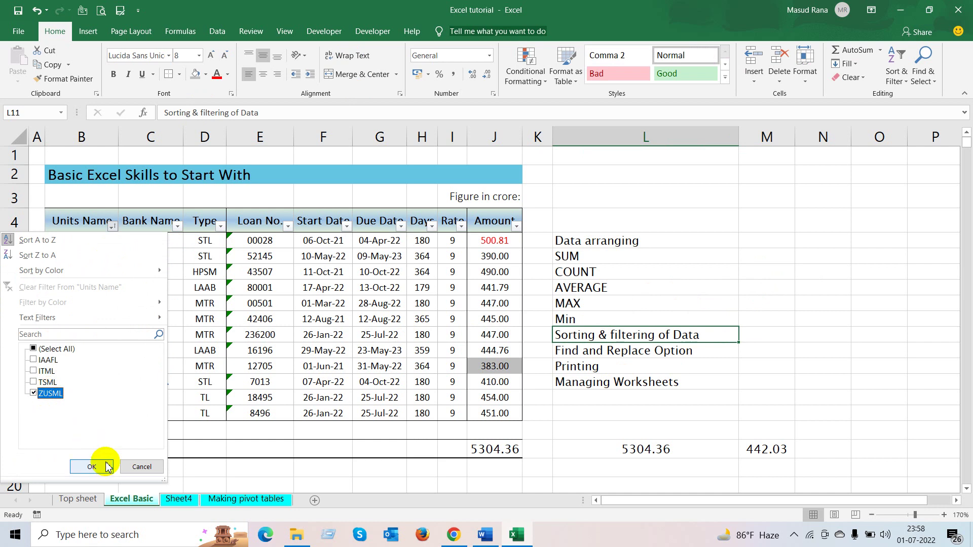
left_click(92, 466)
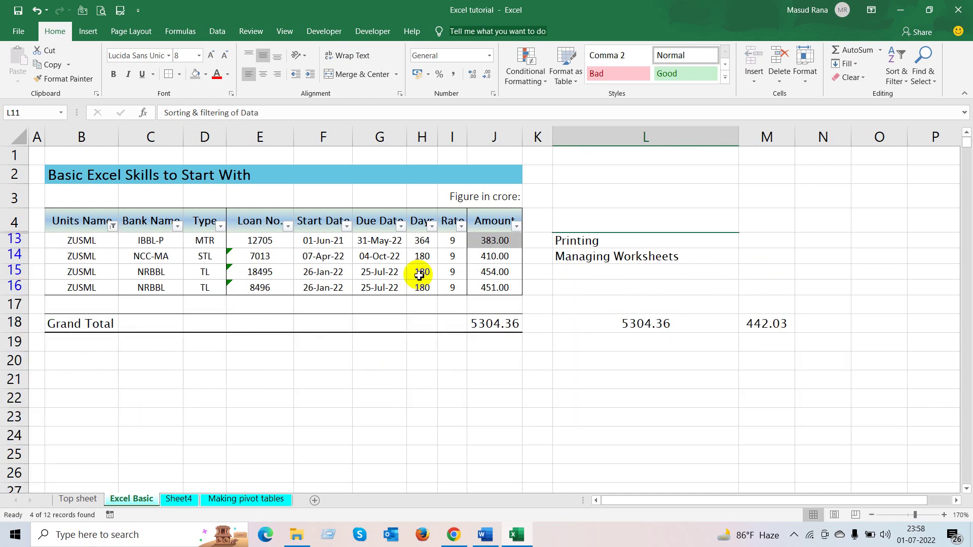
left_click(500, 323)
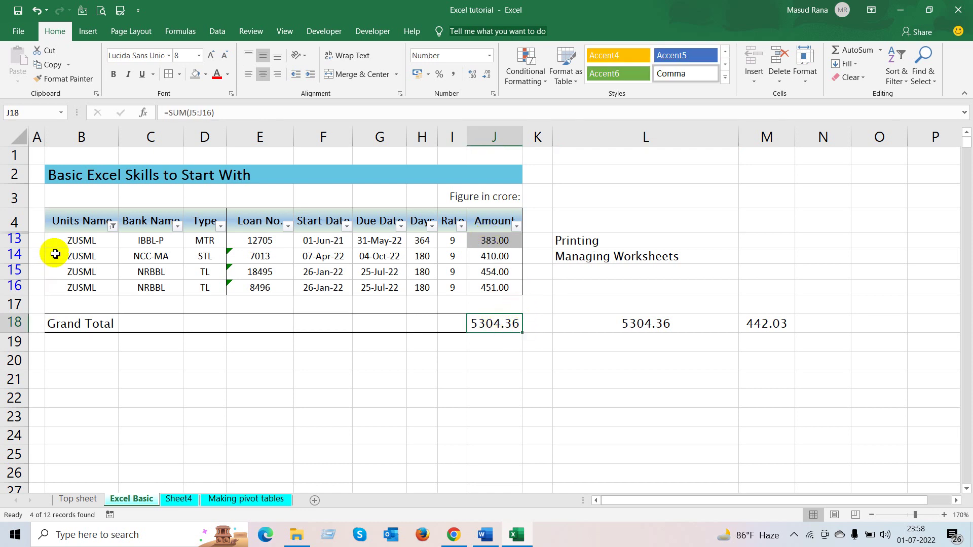
left_click_drag(80, 242, 494, 286)
Replace the Grand Total formula in J18 with =SUBTOTAL(9,J5:J16).
left_click(490, 323)
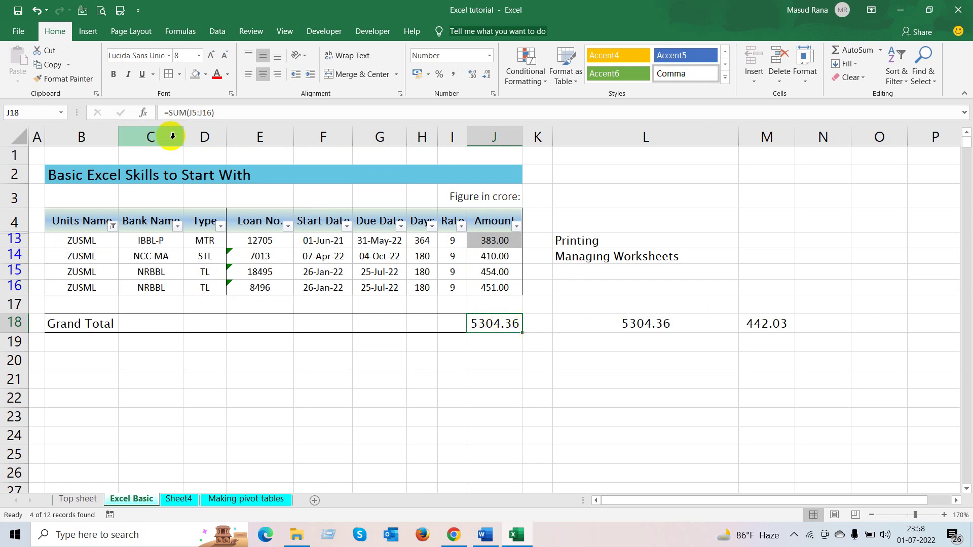
left_click(182, 115)
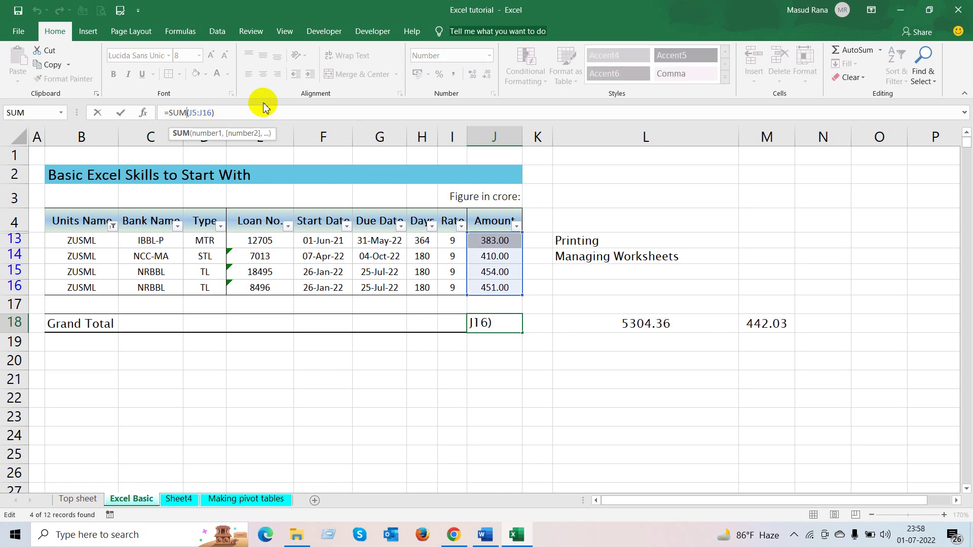
key("BackSpace")
key("BackSpace")
type("ub")
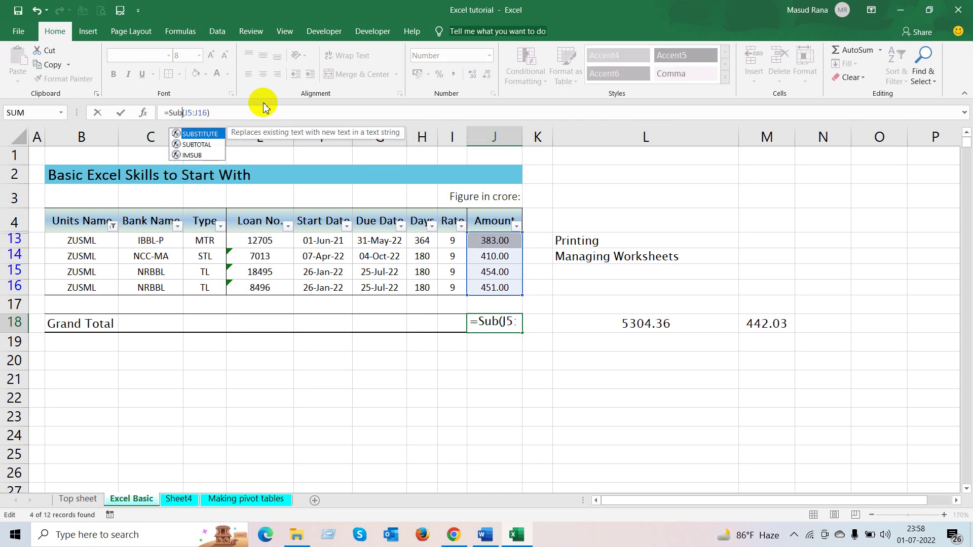
double_click(217, 146)
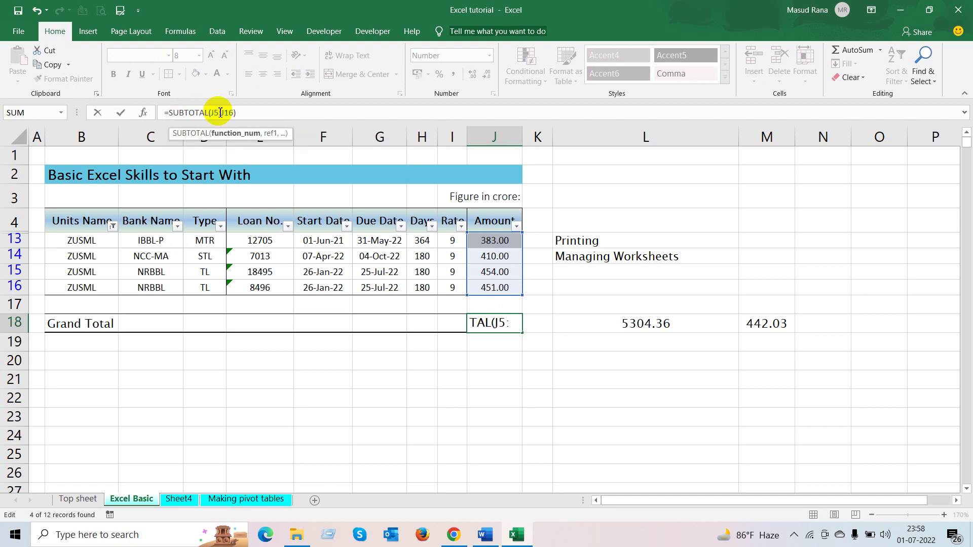
type("9,")
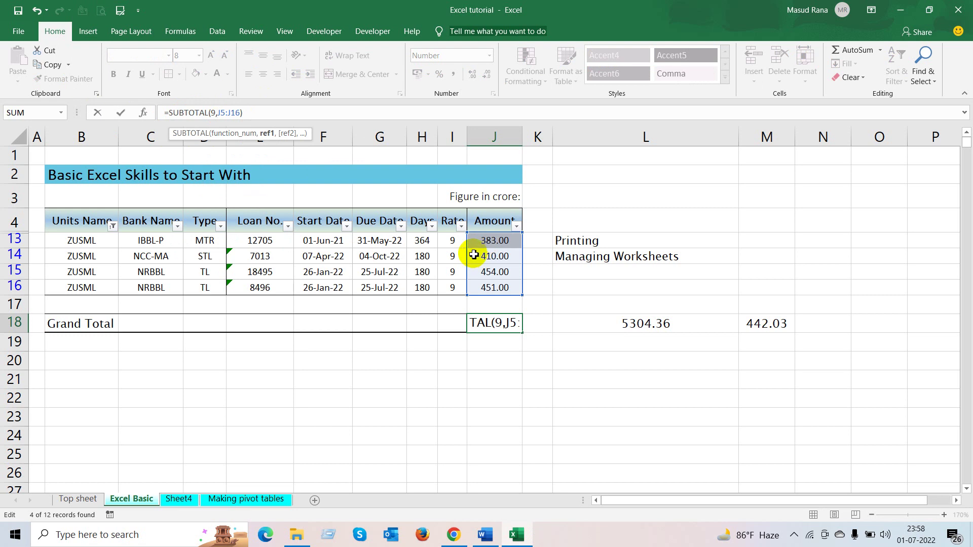
key("Return")
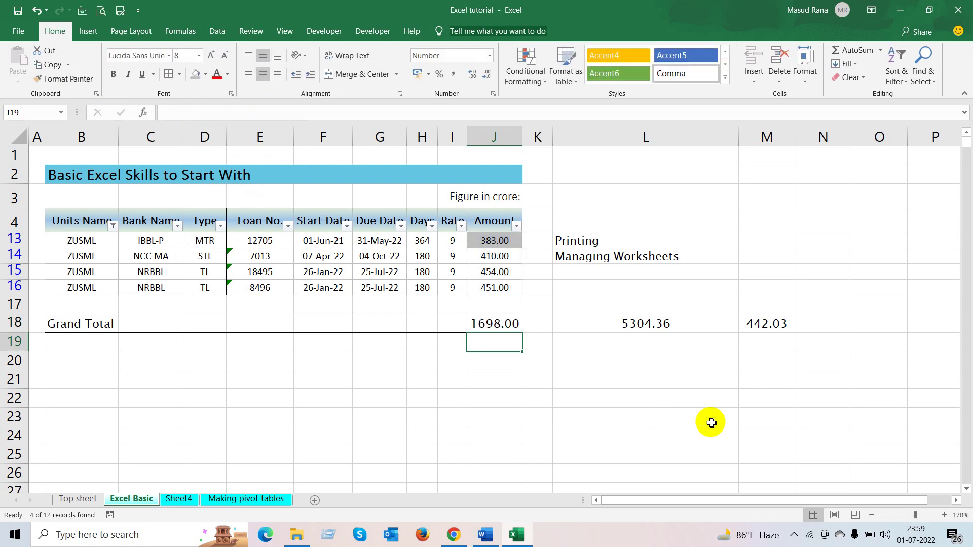
left_click(489, 328)
left_click(327, 379)
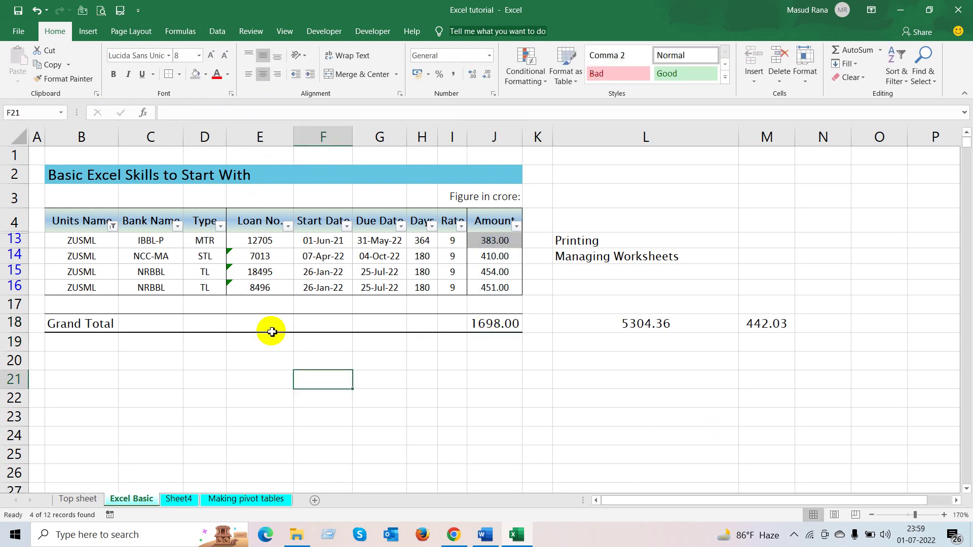
Switch the Units Name filter from ZUSML to show only TSML.
left_click(112, 226)
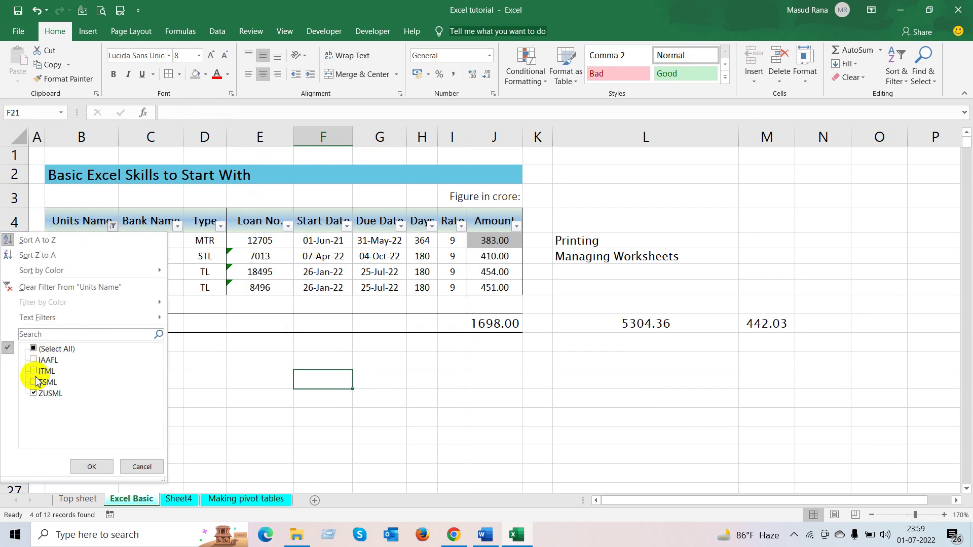
left_click(50, 393)
left_click(51, 384)
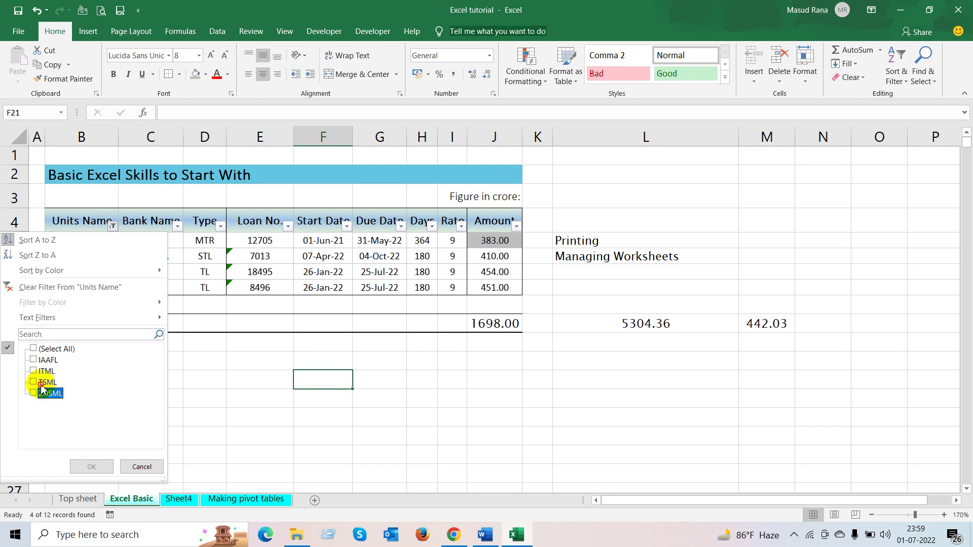
left_click(94, 466)
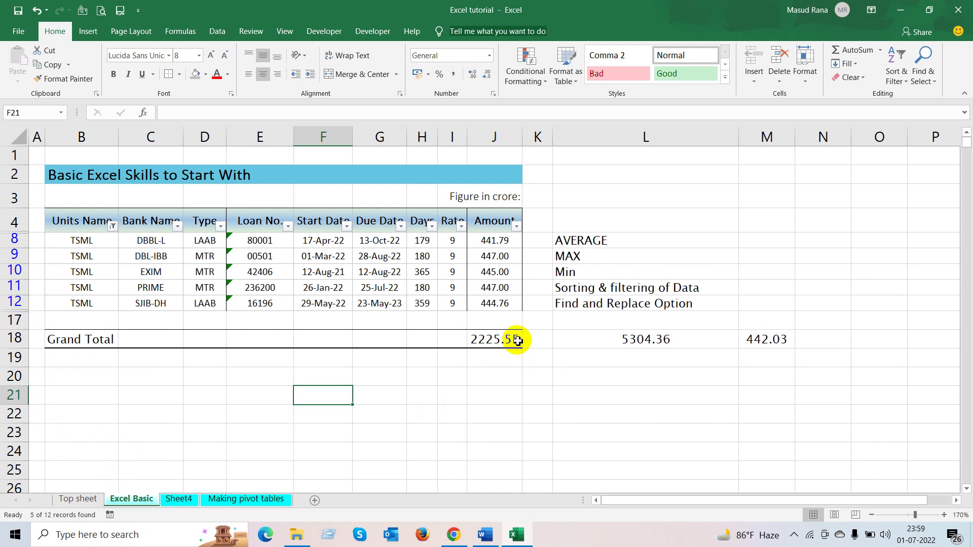
Show all units again in the Units Name filter and select the Grand Total in J18.
left_click(111, 226)
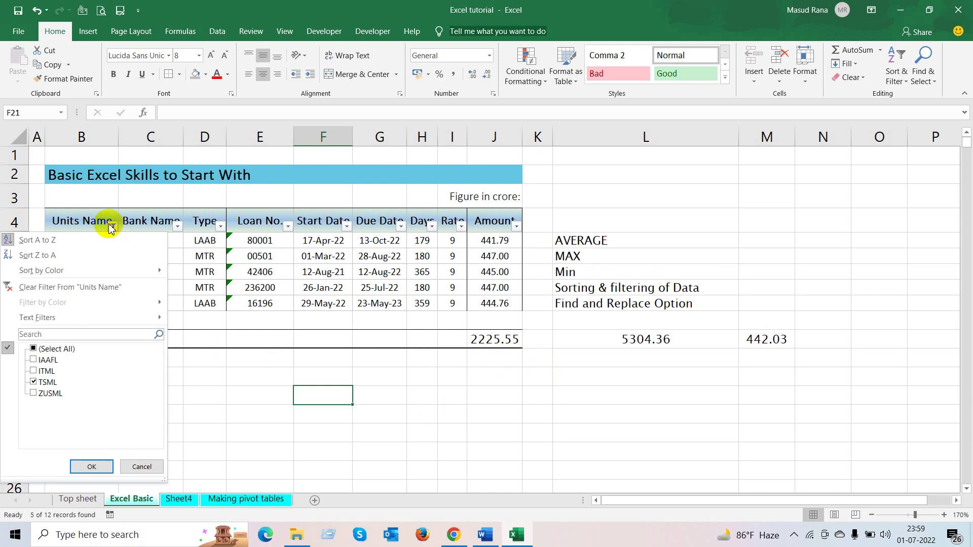
left_click(37, 350)
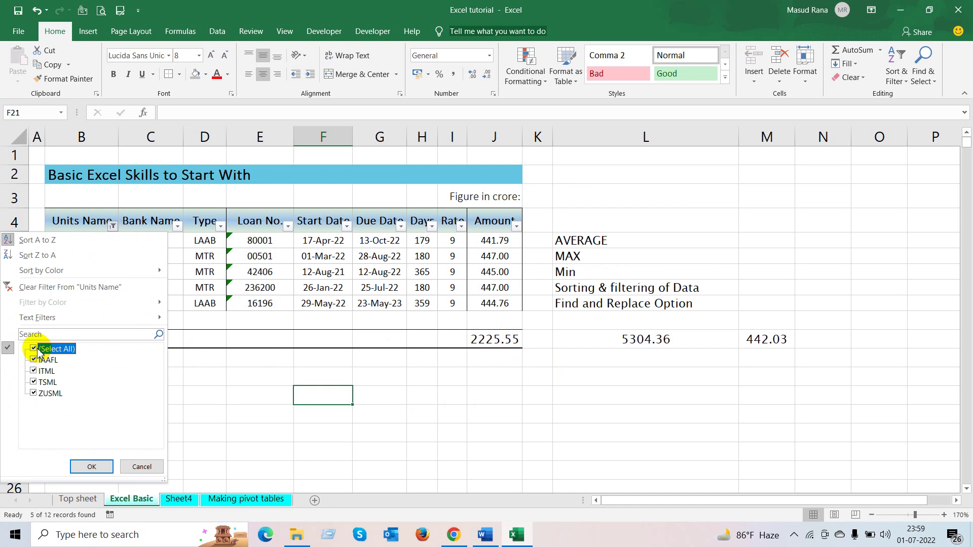
left_click(91, 467)
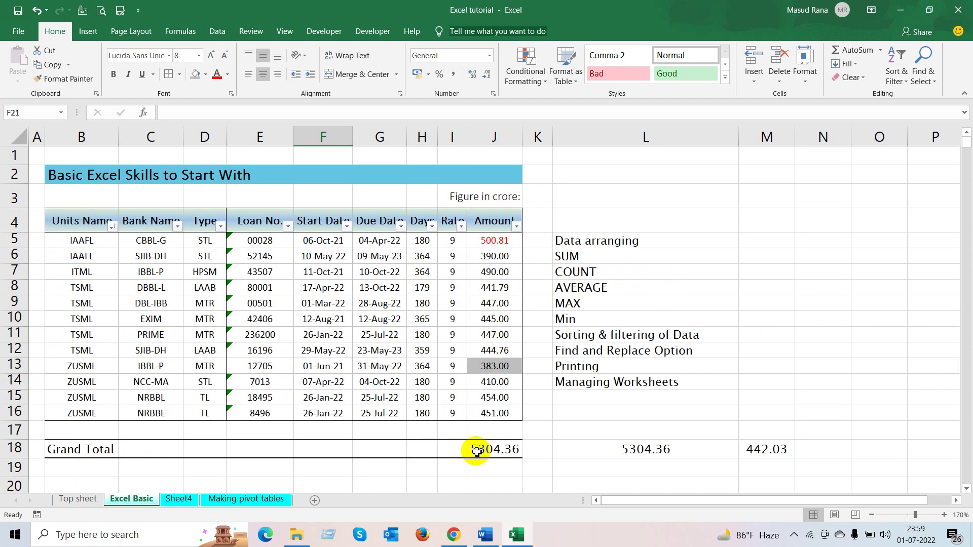
left_click(494, 450)
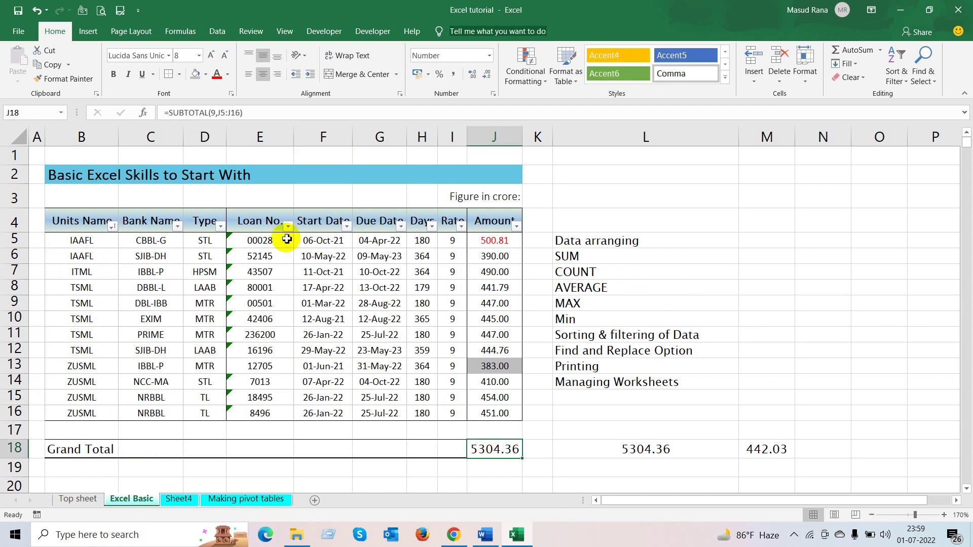
Filter the Bank Name column to show only DBBL-L.
left_click(178, 226)
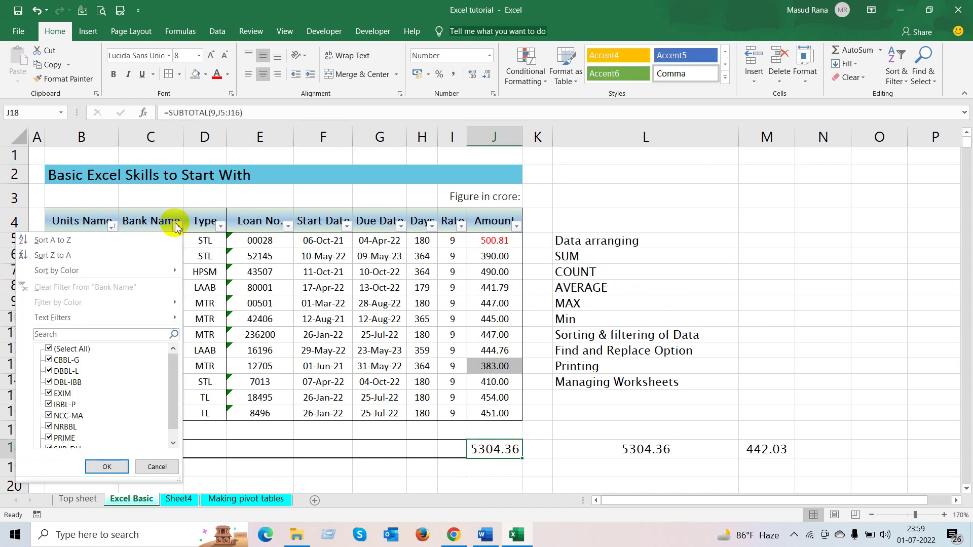
left_click(59, 350)
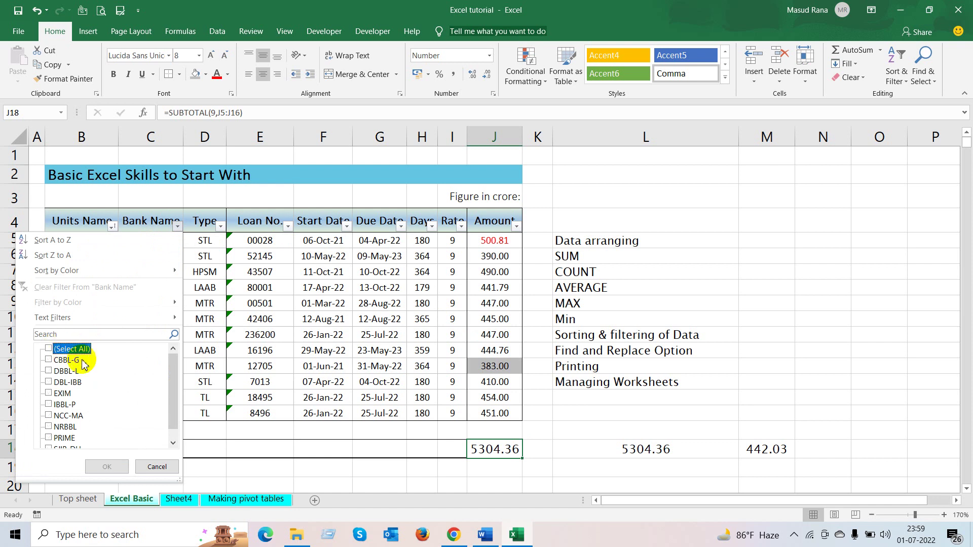
left_click(60, 372)
left_click(107, 466)
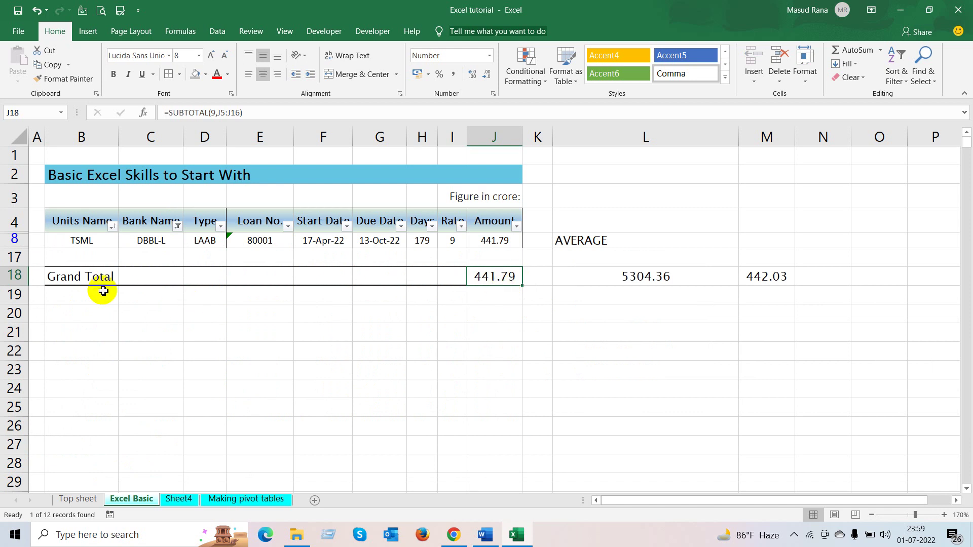
Show all banks again in the Bank Name filter.
left_click(176, 226)
left_click(60, 371)
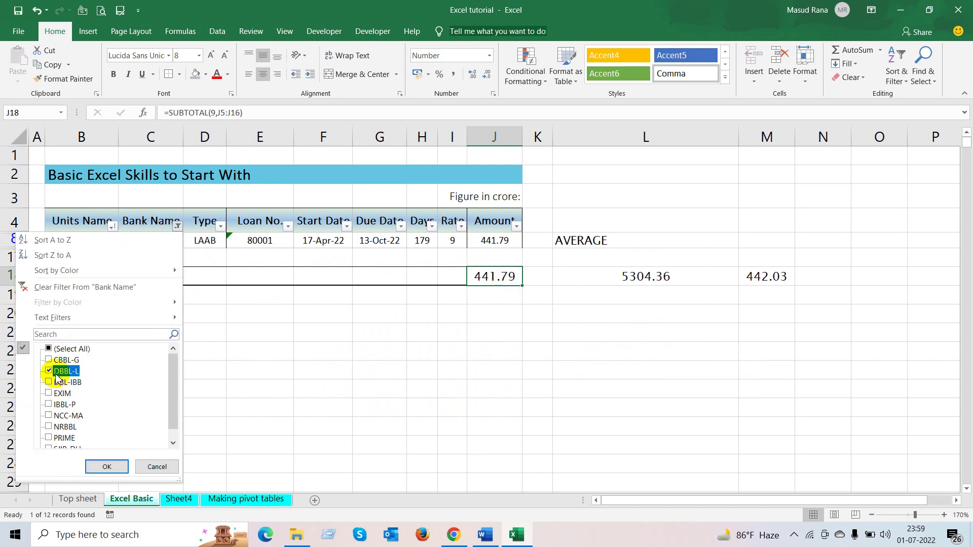
left_click(51, 349)
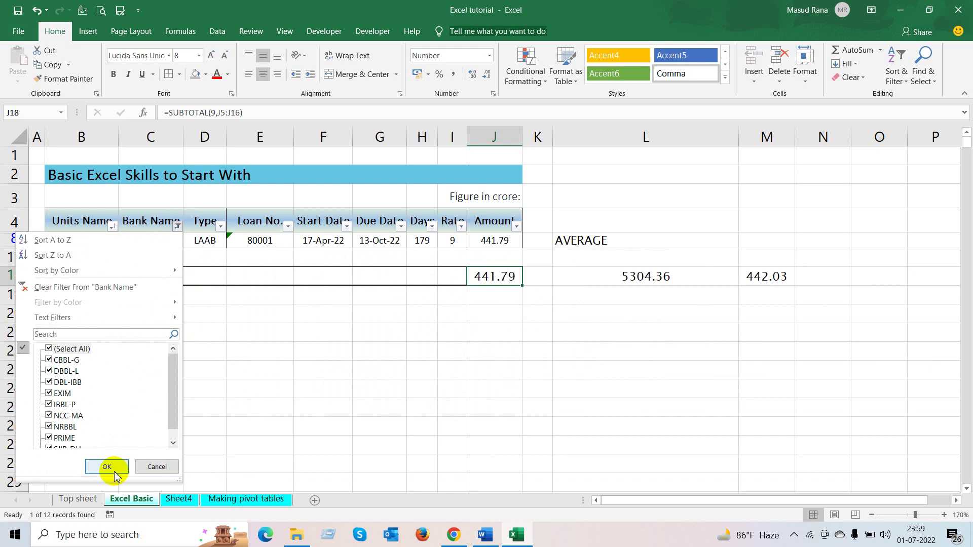
left_click(108, 466)
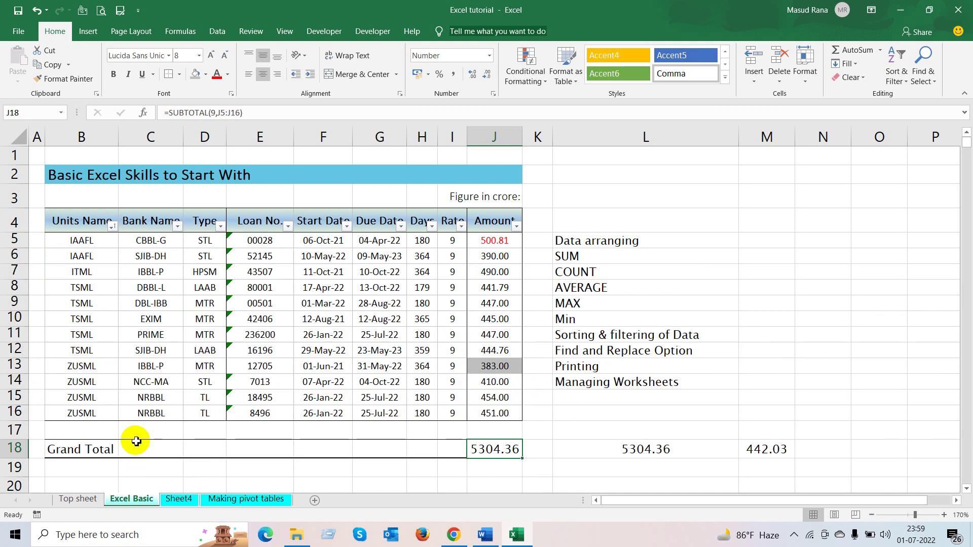
Find all cells on the sheet that contain the loan number of the ZUSML loan from IBBL-P with type MTR.
left_click(627, 335)
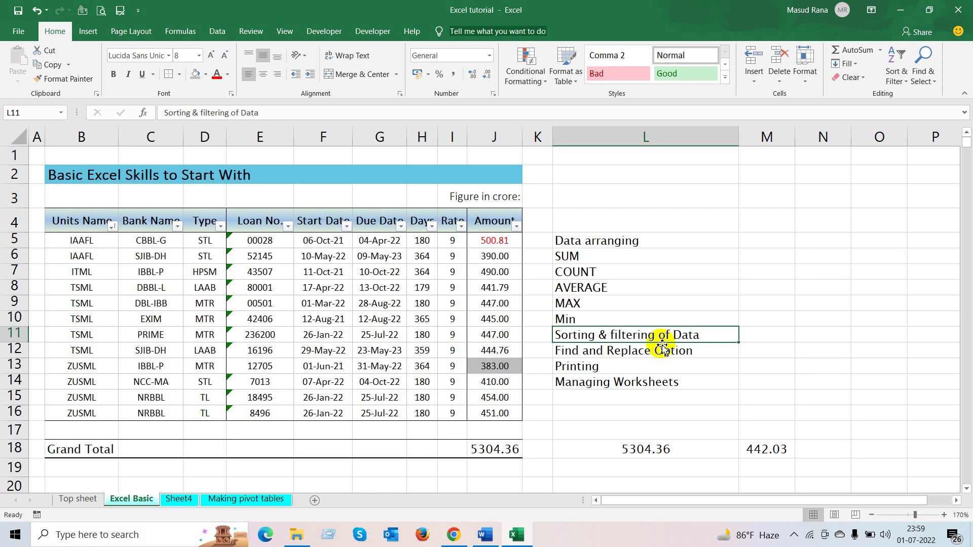
left_click(589, 353)
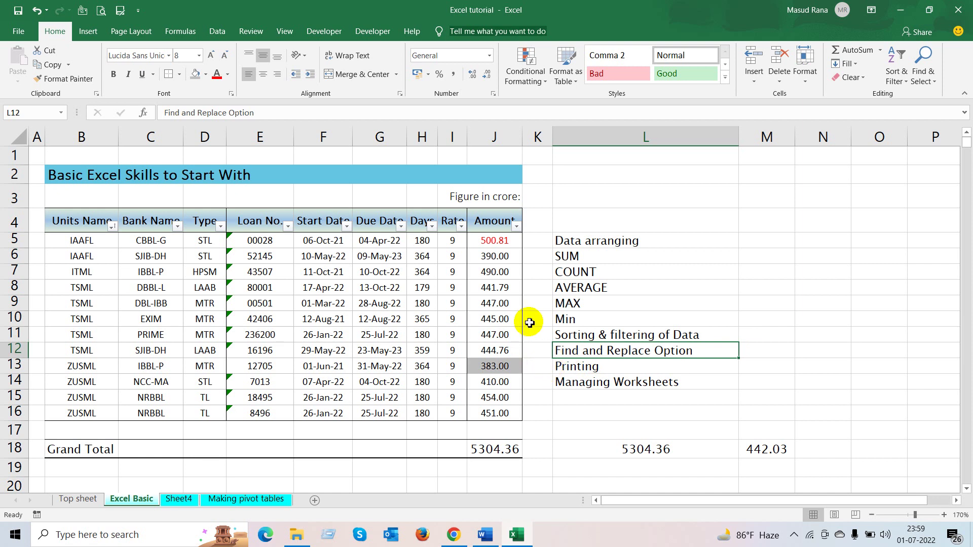
left_click(136, 318)
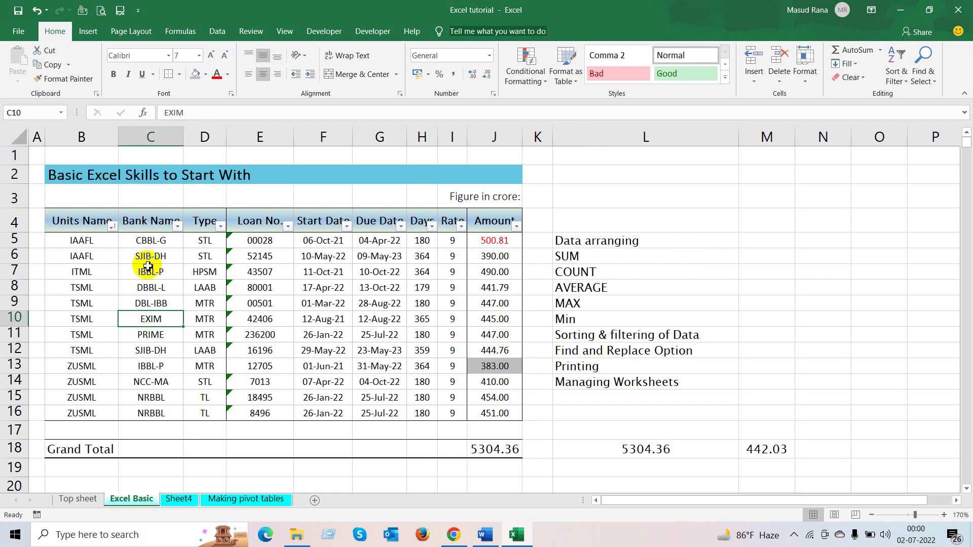
left_click(200, 272)
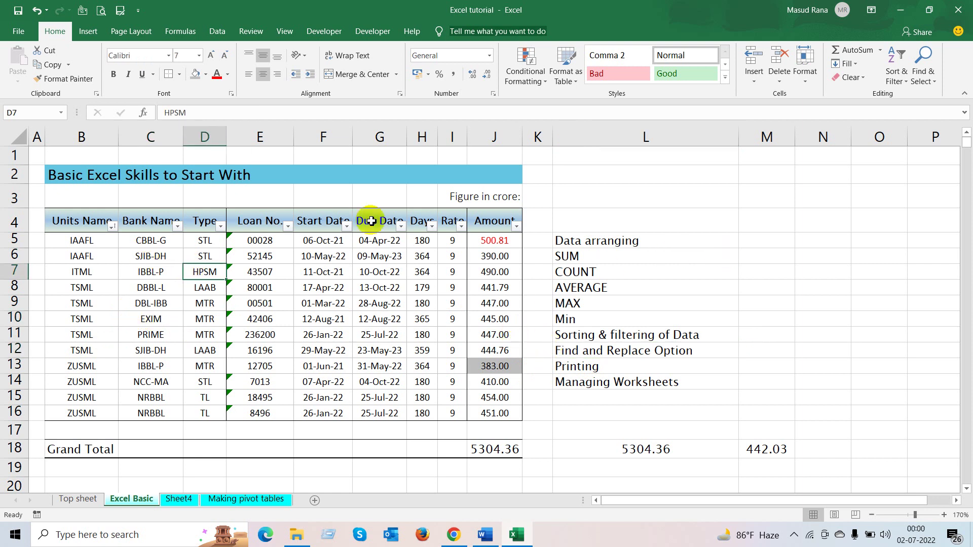
left_click(931, 82)
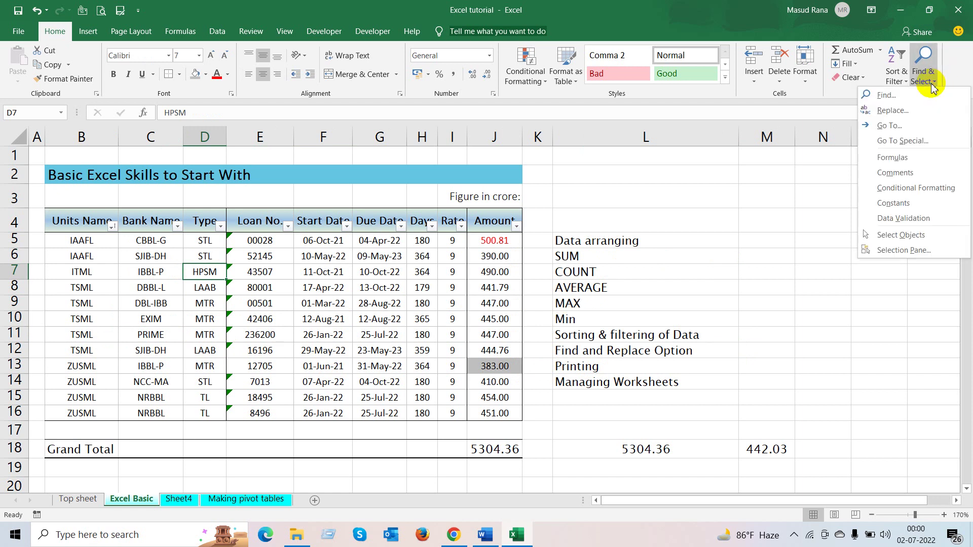
left_click(880, 97)
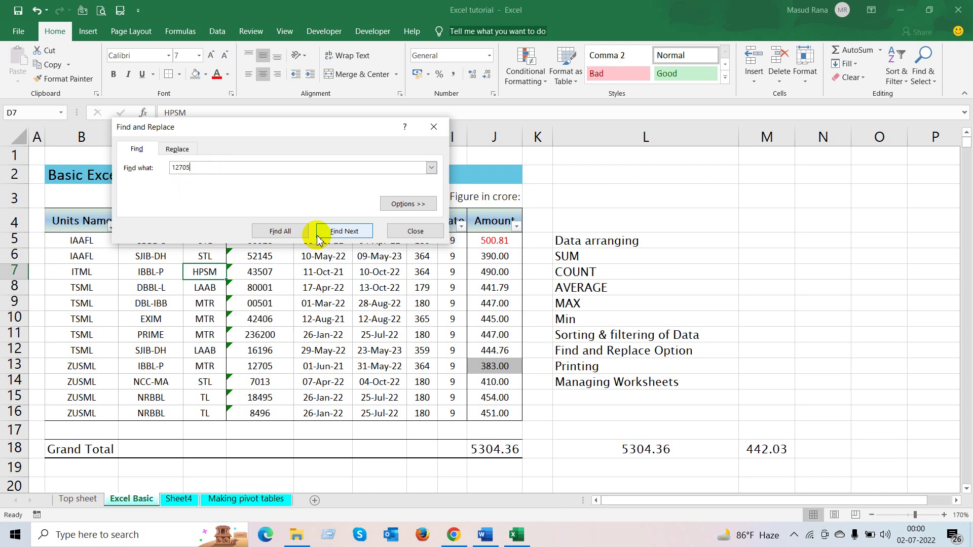
left_click(284, 236)
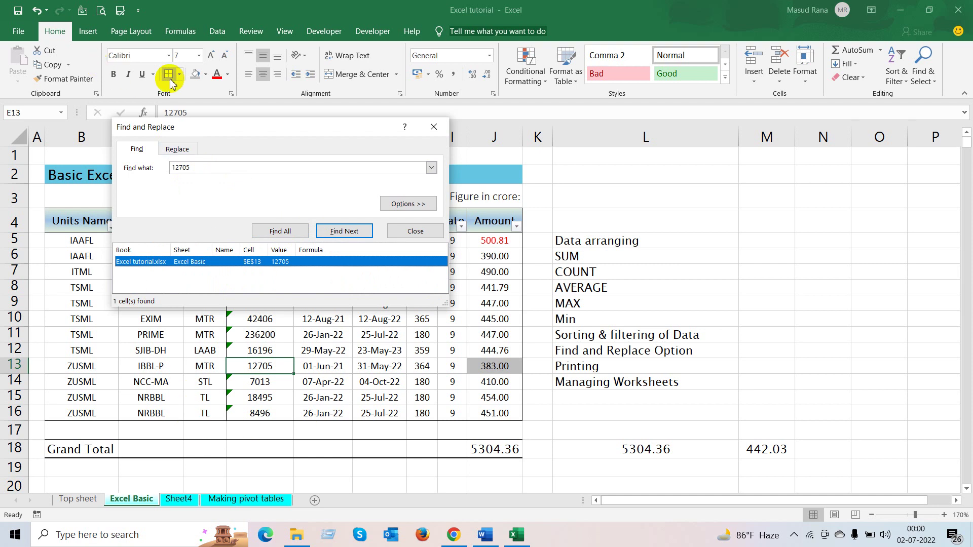
Fill the found loan number cell E13 with yellow and reselect it from the search results.
left_click(194, 75)
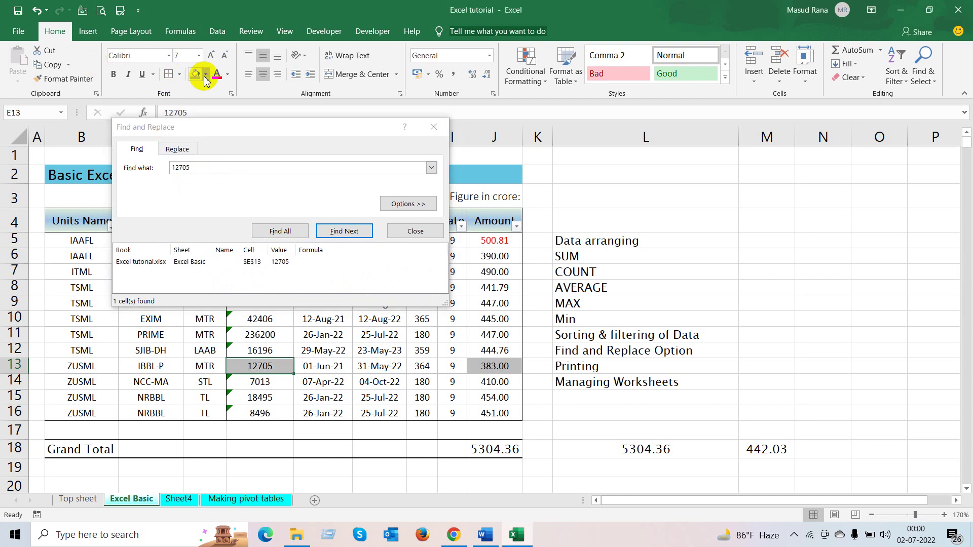
left_click(204, 76)
left_click(220, 167)
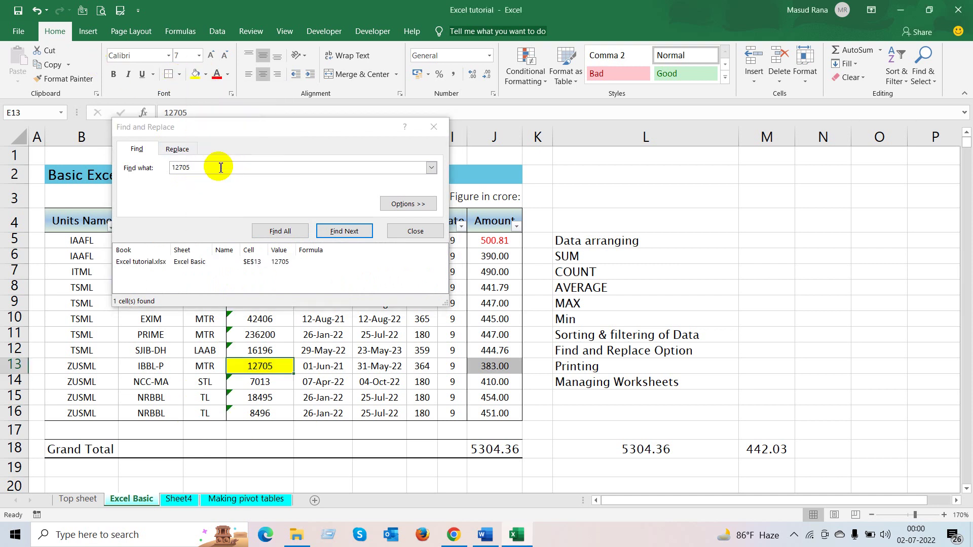
left_click(154, 262)
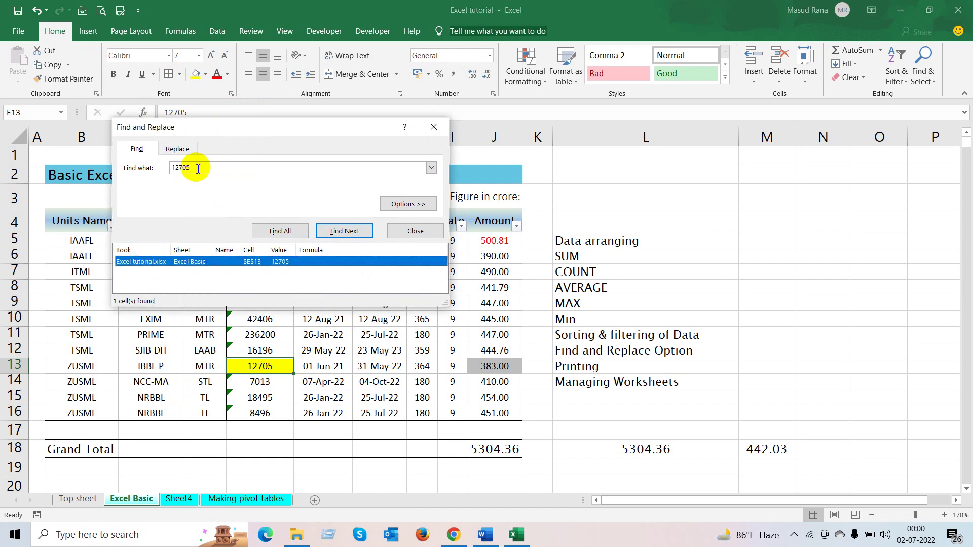
Find all cells containing MTR and go through the matches in the Type column.
left_click_drag(198, 169, 167, 167)
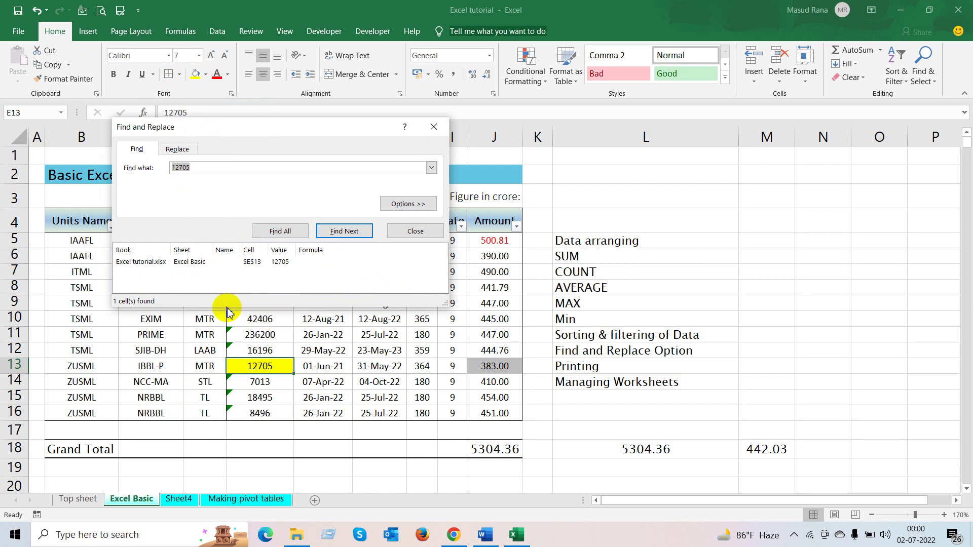
left_click(162, 368)
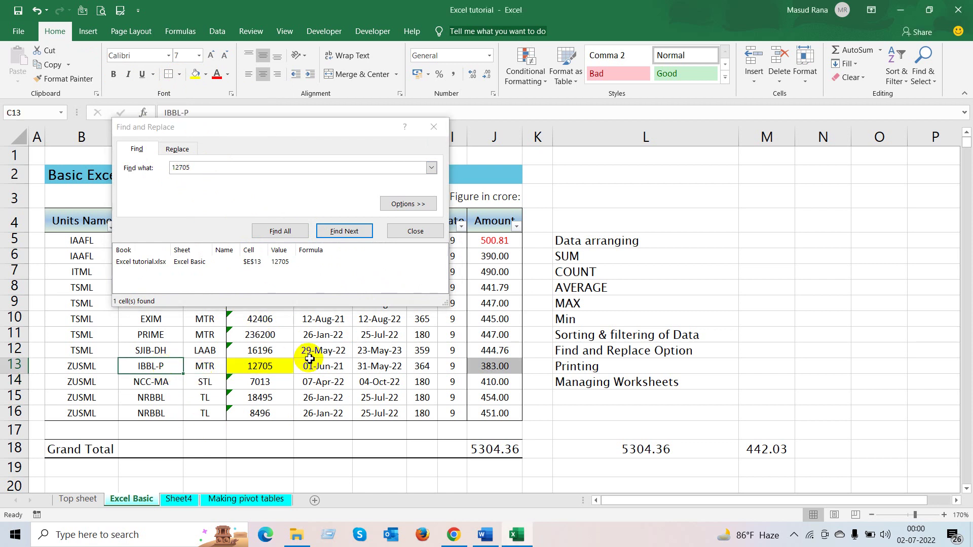
left_click(212, 380)
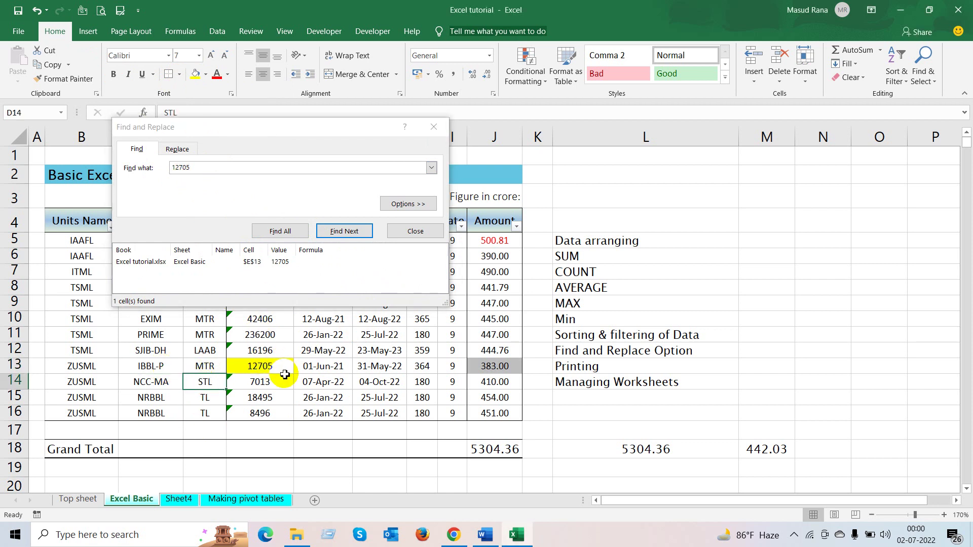
left_click(208, 323)
left_click(189, 161)
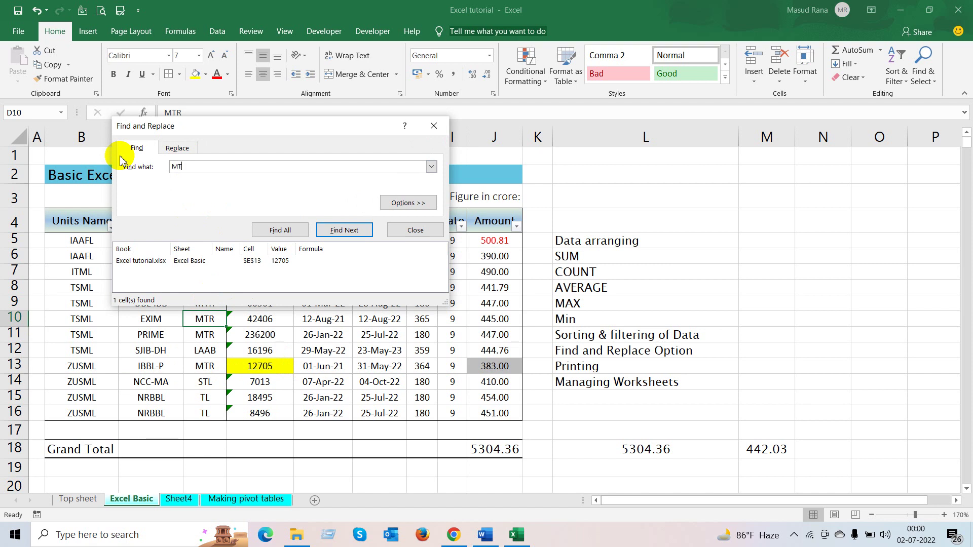
left_click(282, 229)
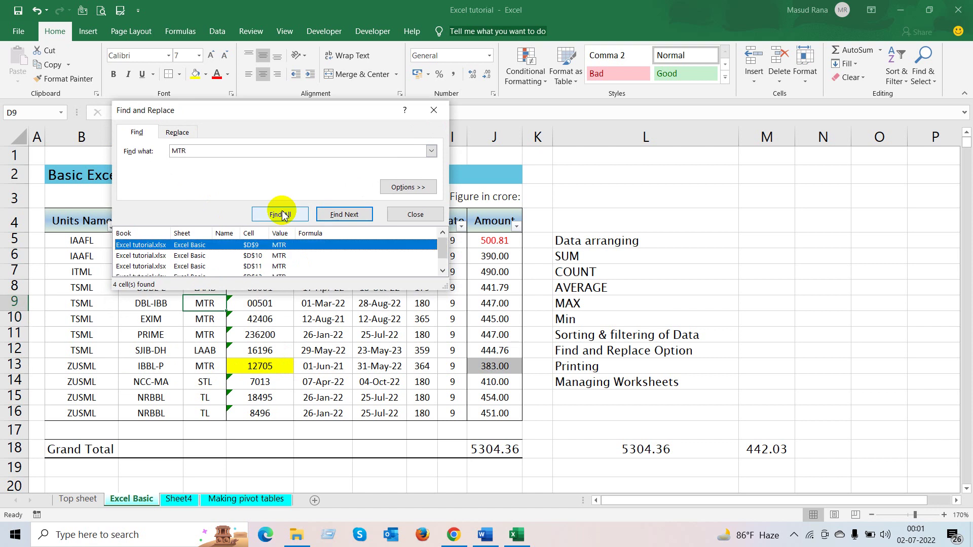
left_click(147, 255)
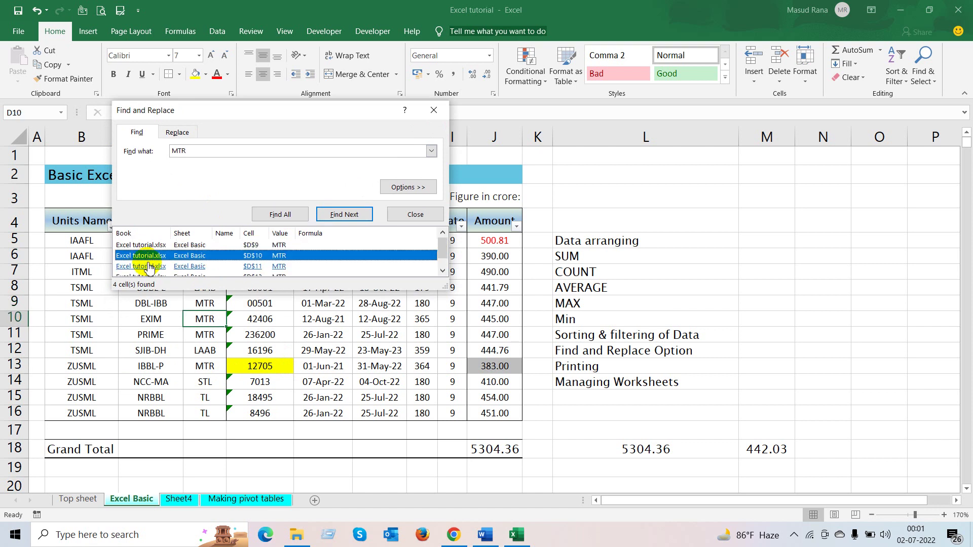
left_click(169, 268)
left_click(152, 275)
Fill the MTR matches in D10, D11 and D13 with yellow.
left_click(154, 245)
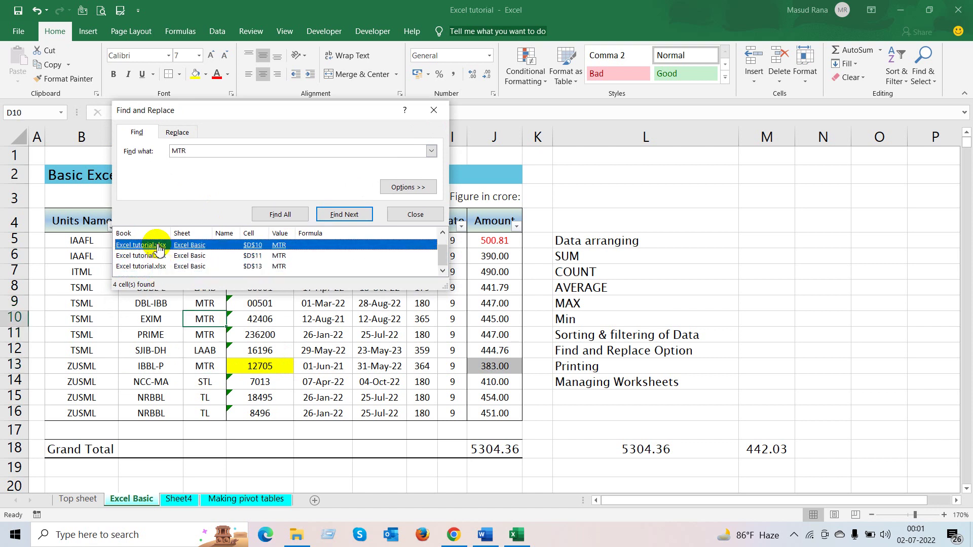
left_click(195, 74)
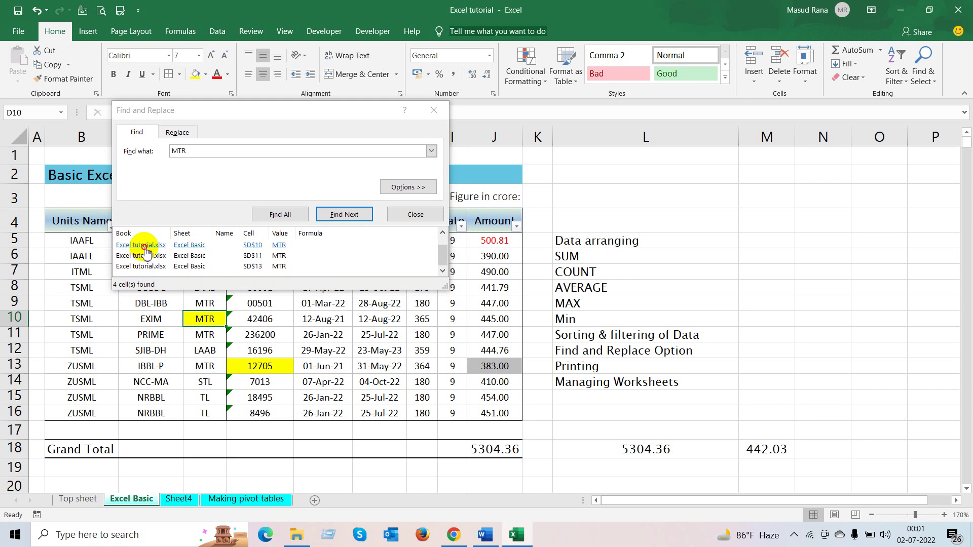
left_click(148, 245)
left_click(195, 74)
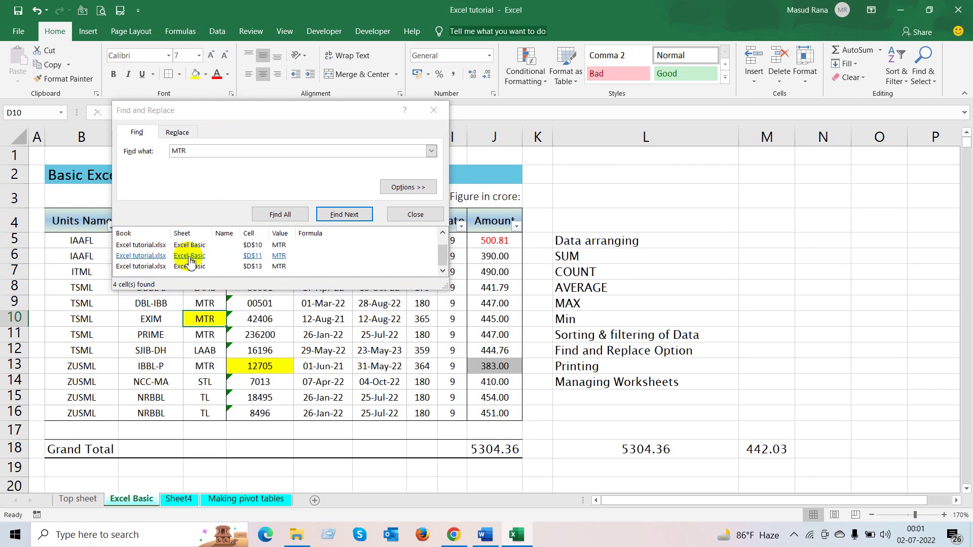
left_click(191, 255)
left_click(195, 74)
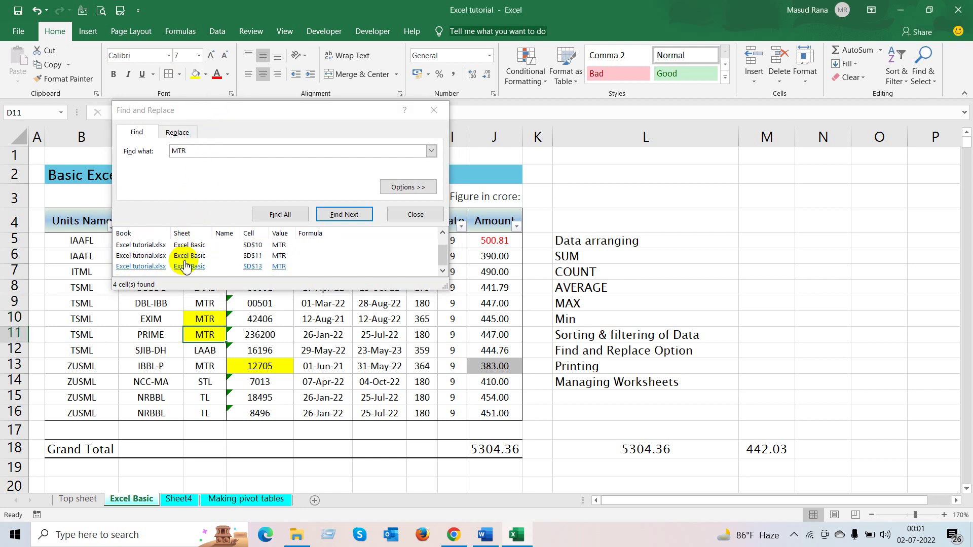
left_click(185, 268)
left_click(205, 74)
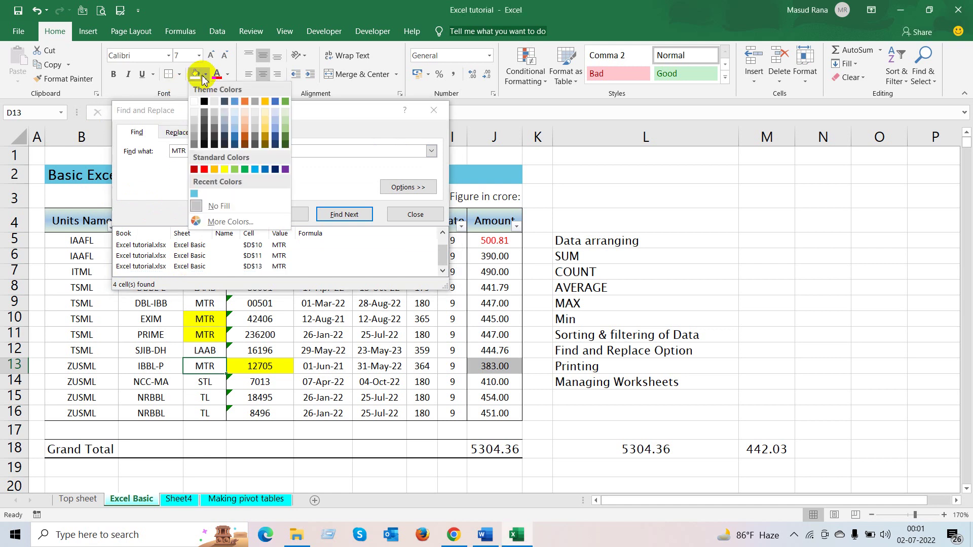
left_click(201, 77)
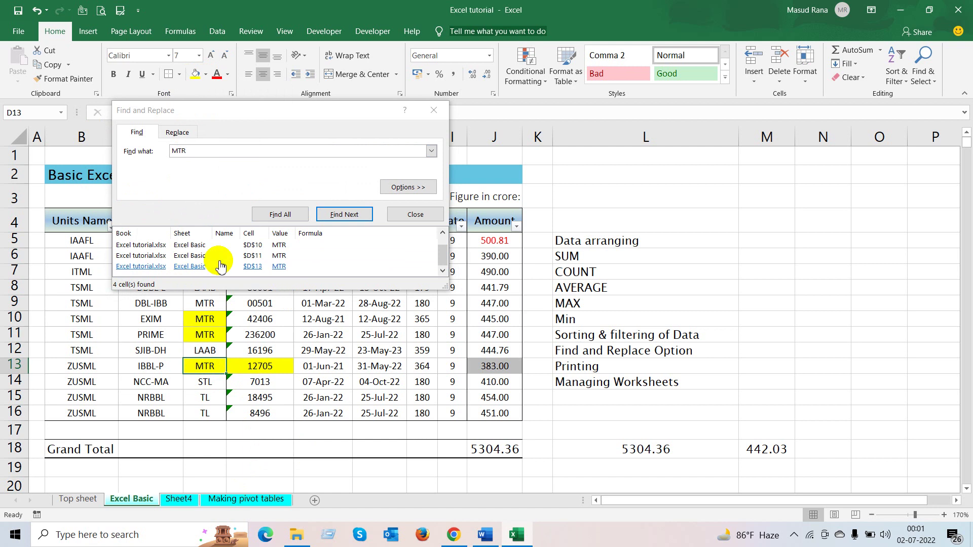
Replace every MTR on the sheet with TR, then close Find and Replace.
left_click(215, 302)
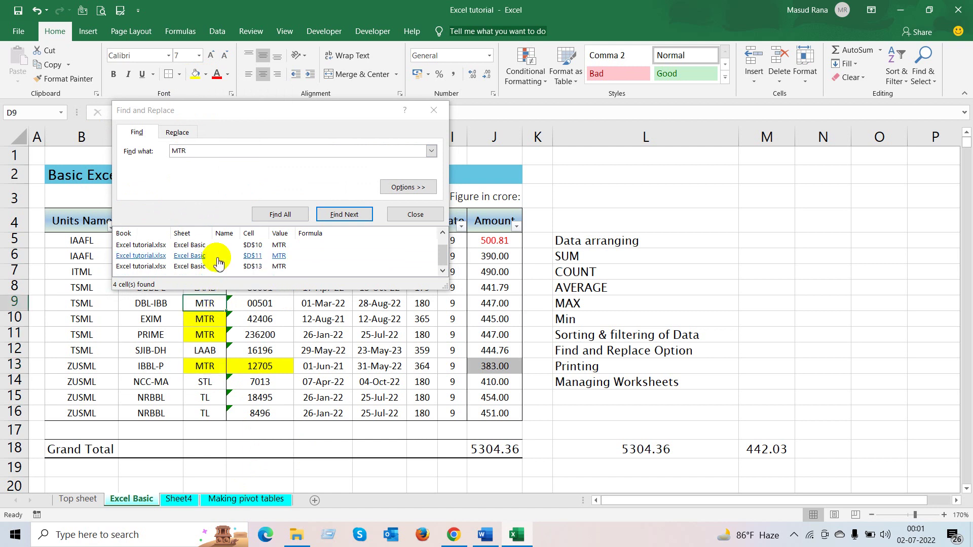
left_click(190, 245)
scroll(269, 268, "up", 1)
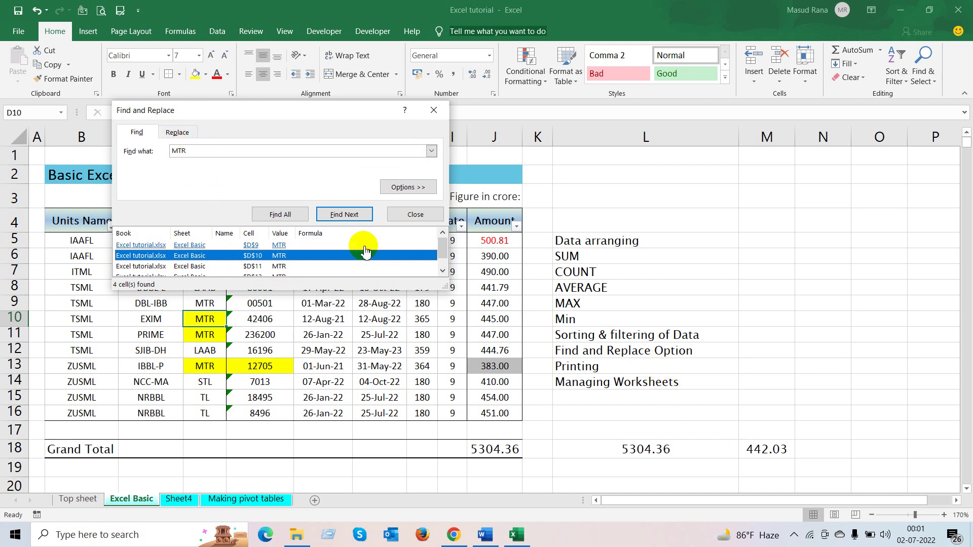
left_click(177, 133)
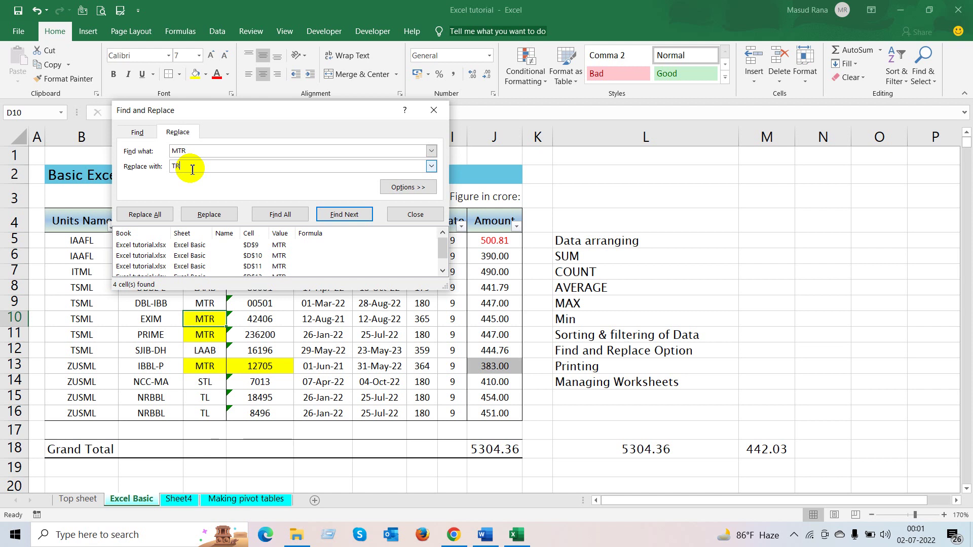
left_click(165, 222)
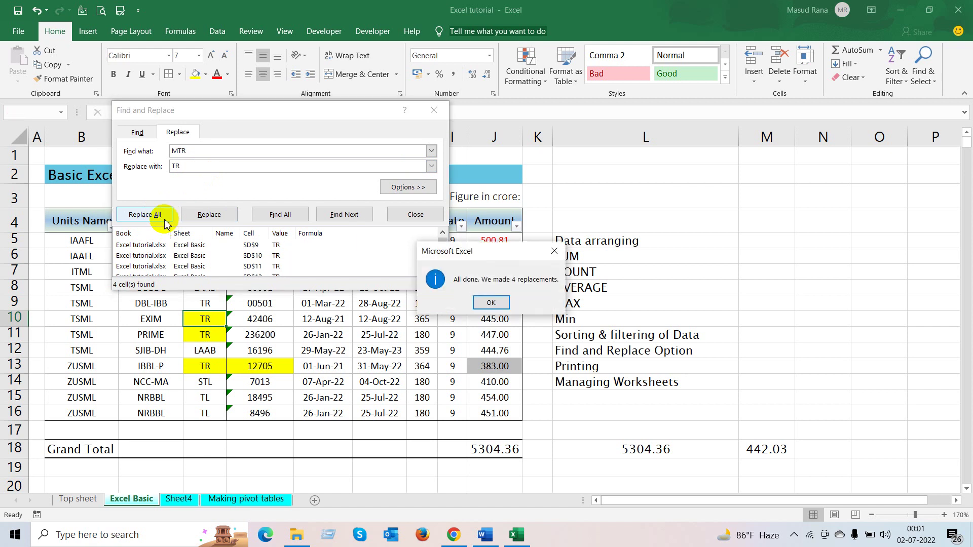
left_click(496, 302)
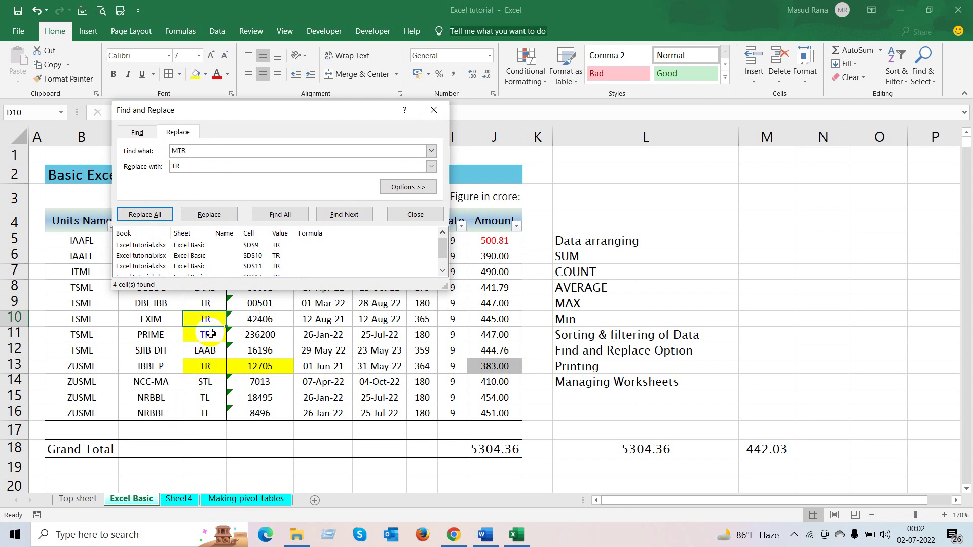
left_click(201, 318)
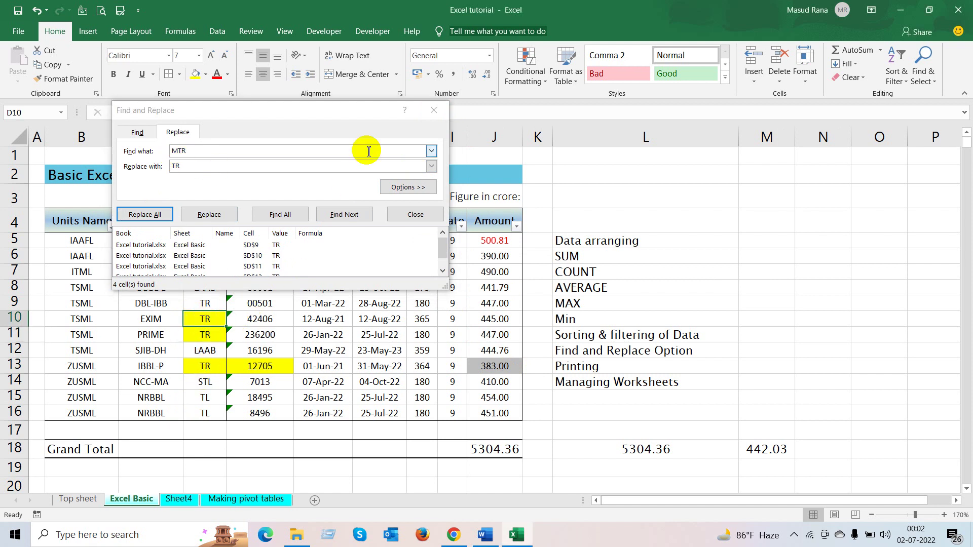
left_click(430, 110)
Protect the Excel Basic sheet, entering and confirming a password and allowing only selection of locked and unlocked cells.
left_click(588, 365)
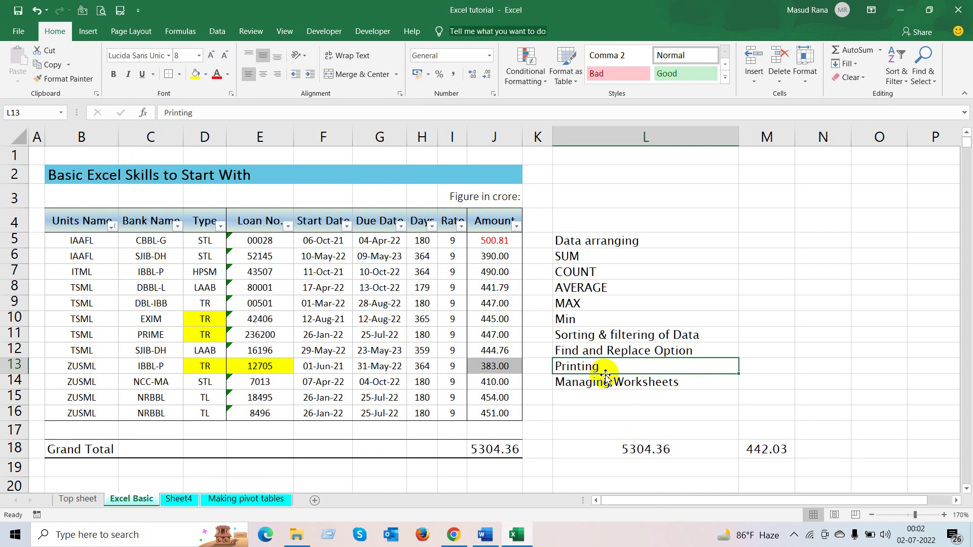
left_click(587, 388)
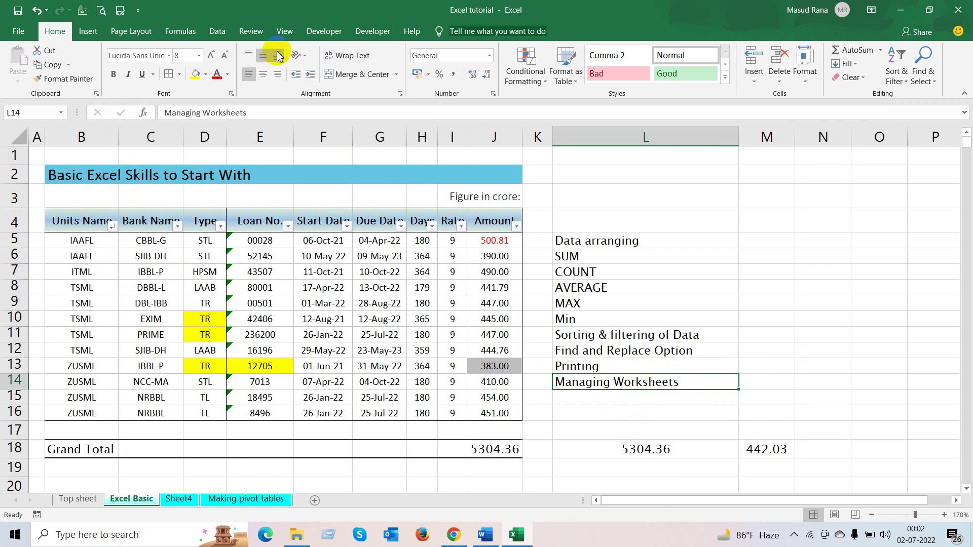
left_click(289, 31)
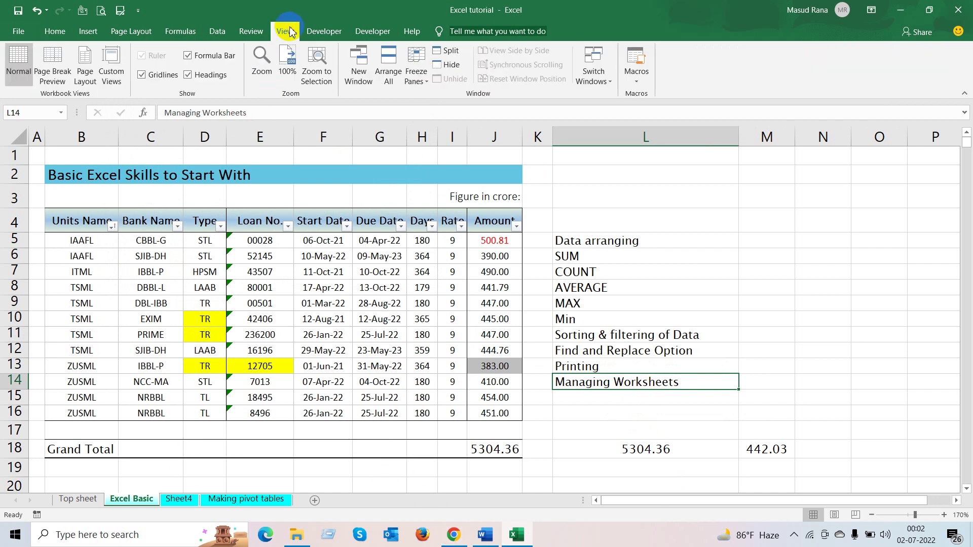
left_click(261, 32)
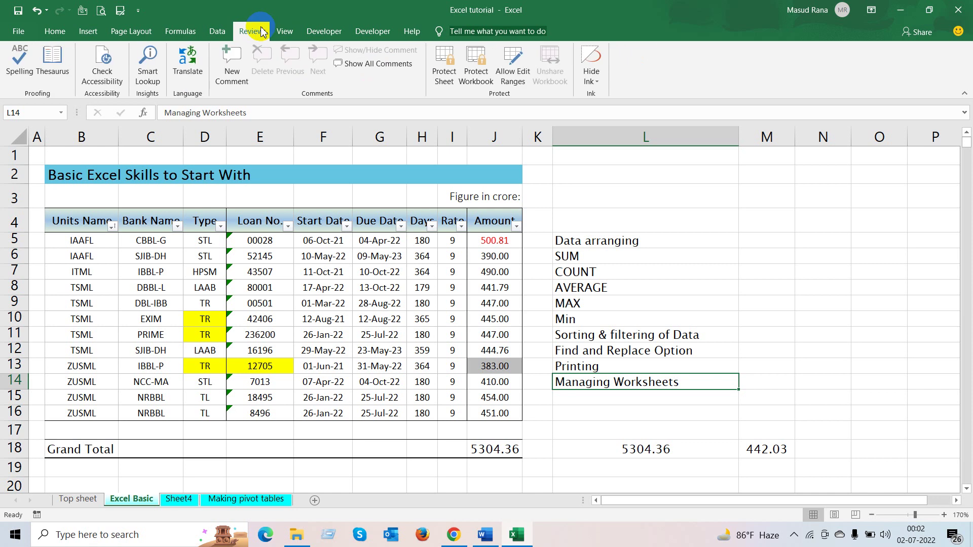
left_click(443, 71)
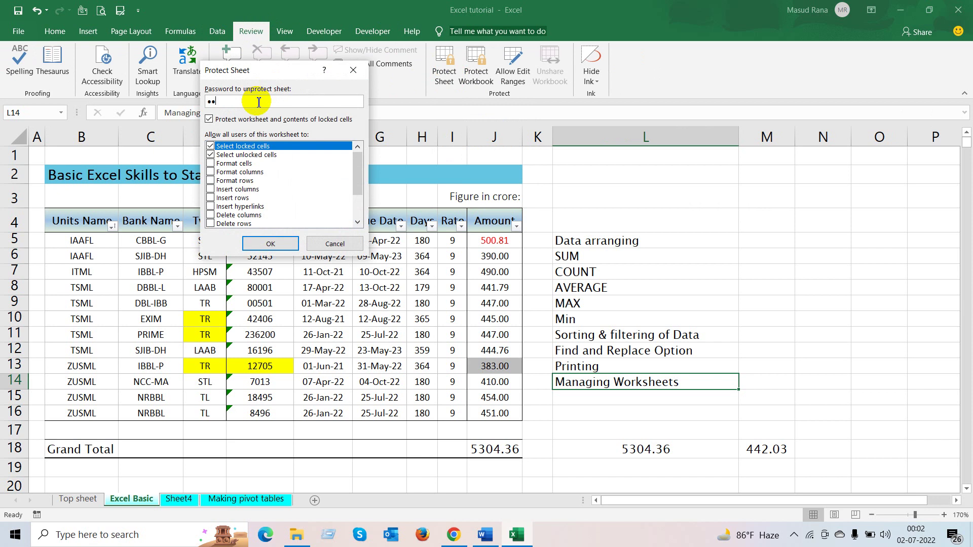
left_click(270, 244)
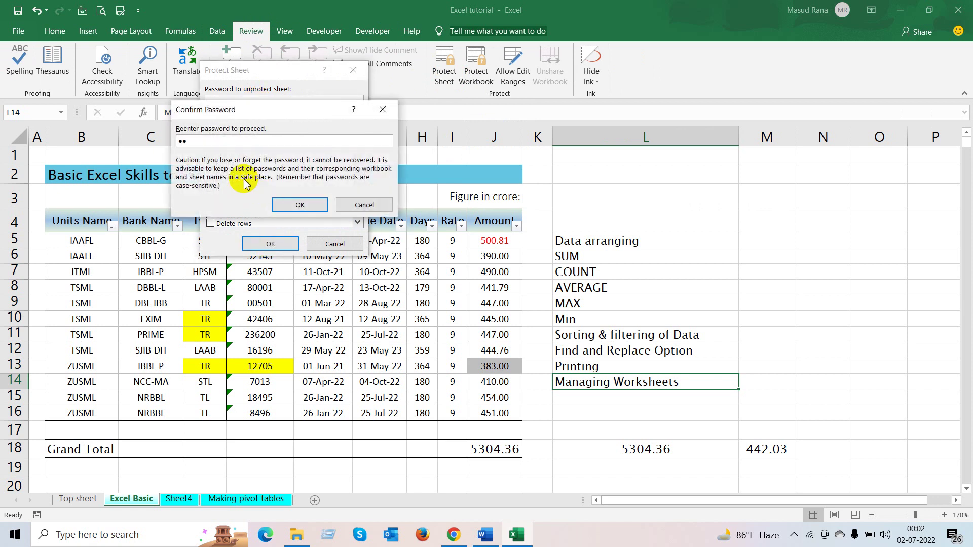
left_click(303, 204)
Try to edit several cells of the protected sheet, including E6, L6, I7 and E3.
left_click(331, 273)
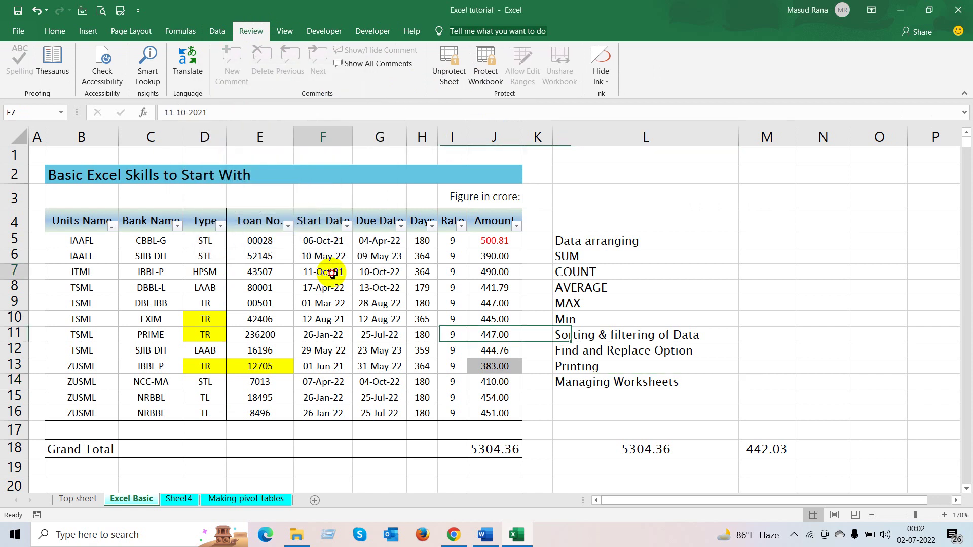
double_click(239, 261)
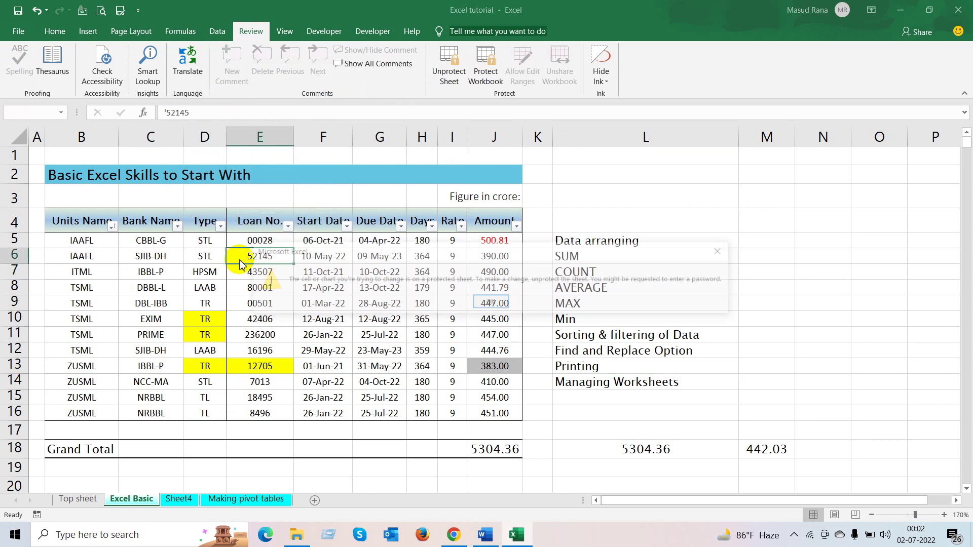
left_click(490, 303)
left_click(560, 258)
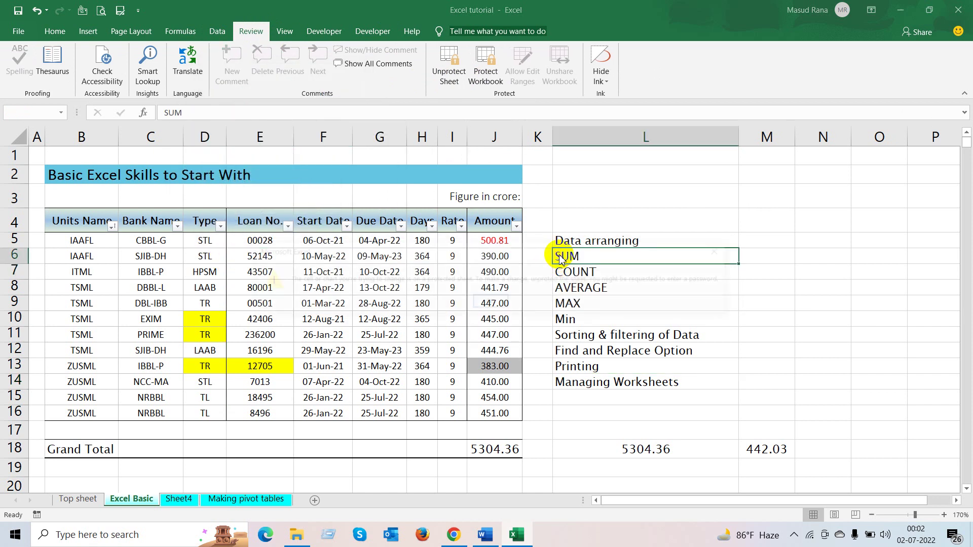
left_click(494, 302)
double_click(448, 266)
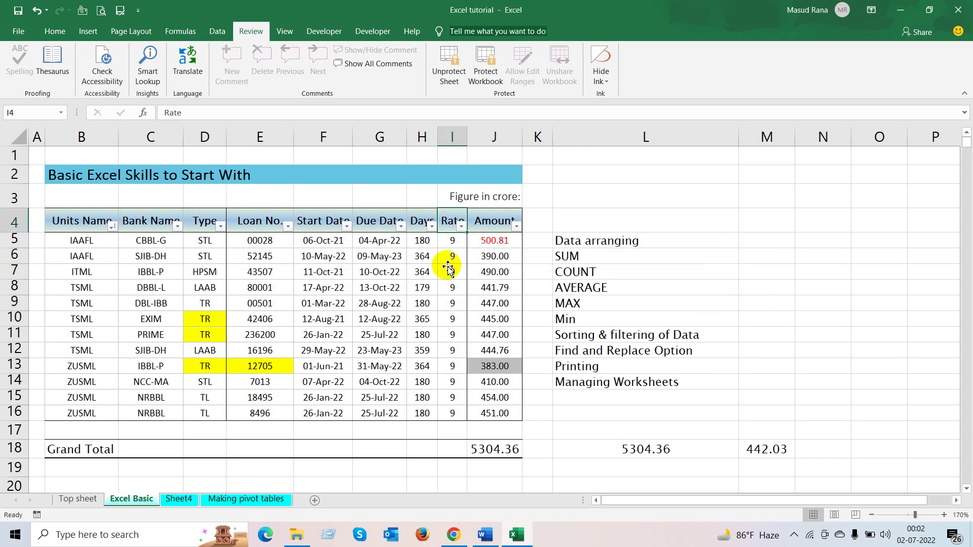
double_click(449, 268)
left_click(494, 301)
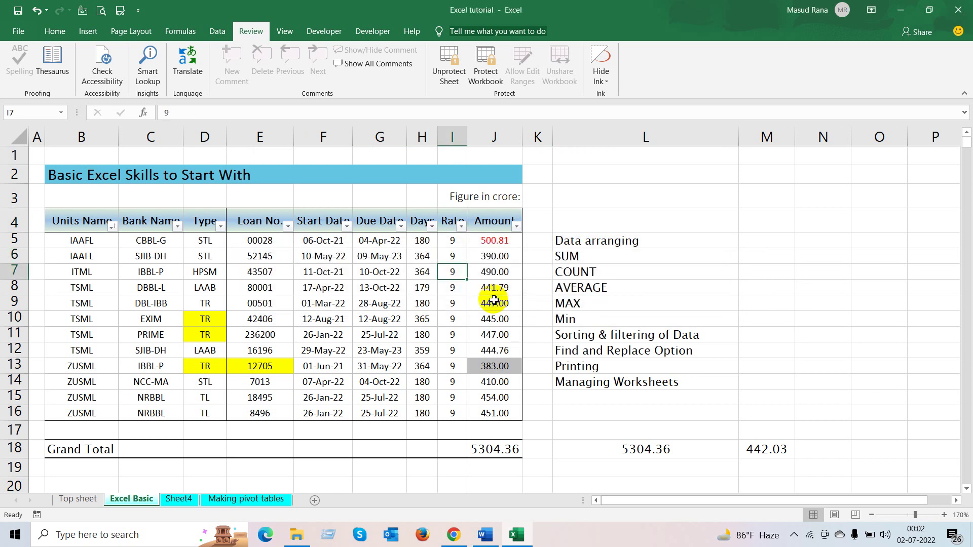
left_click(256, 288)
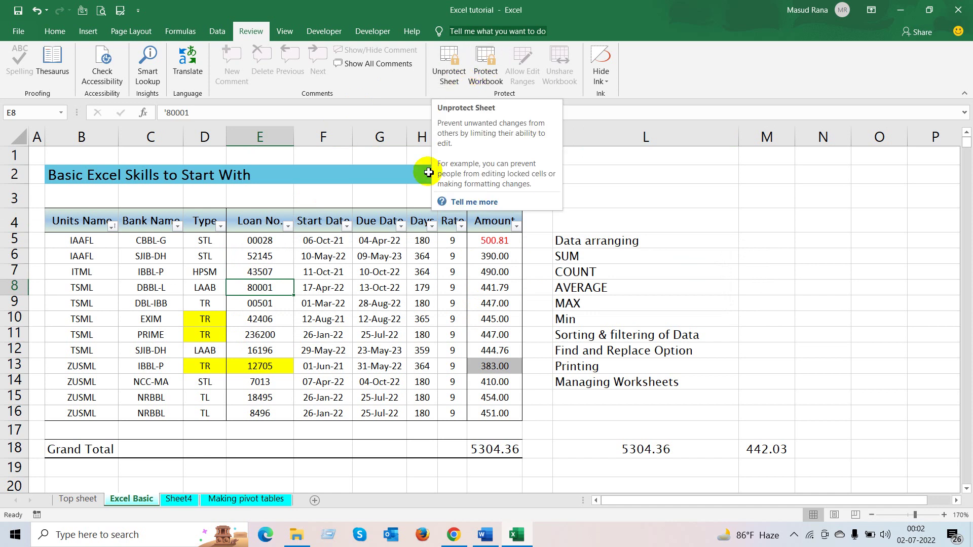
double_click(253, 193)
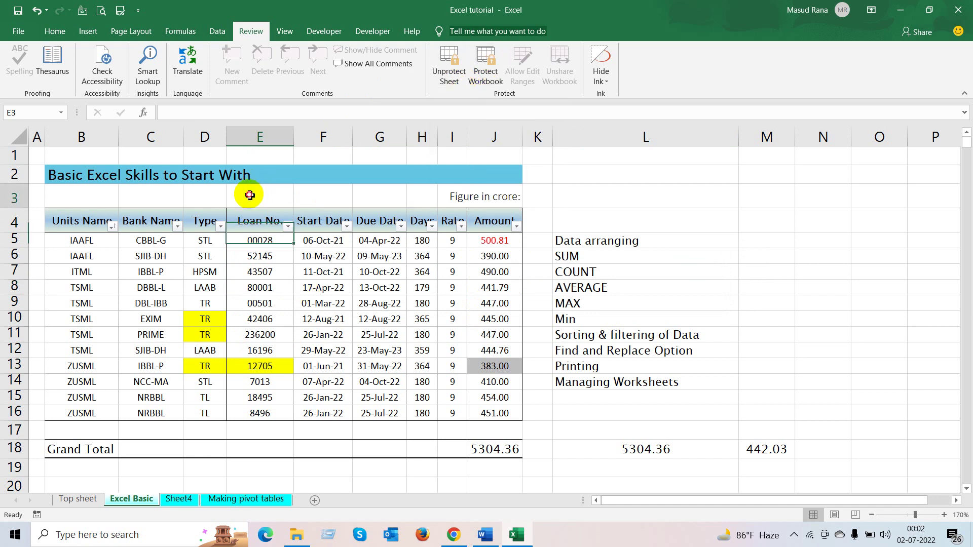
left_click(491, 302)
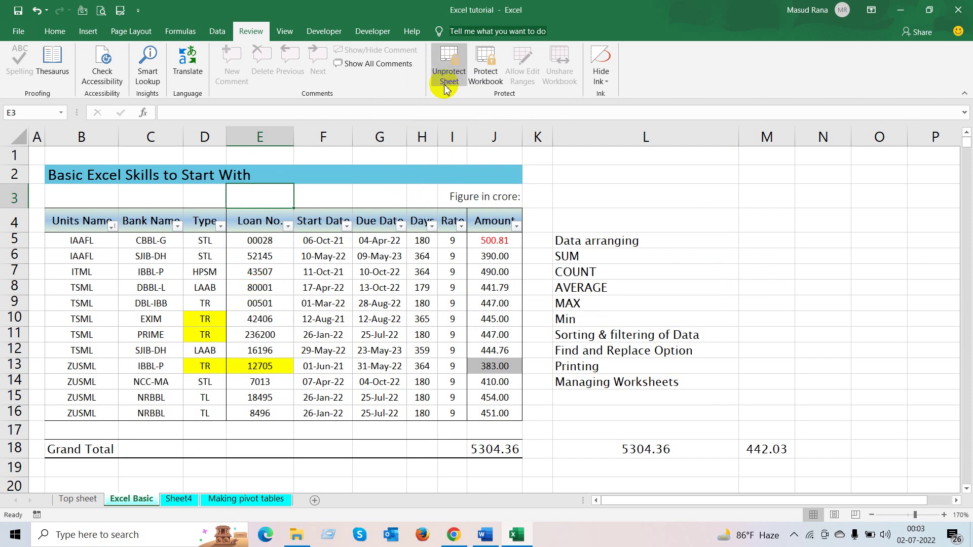
Unprotect the Excel Basic sheet with its password and test editing in the due date cell G7.
left_click(448, 69)
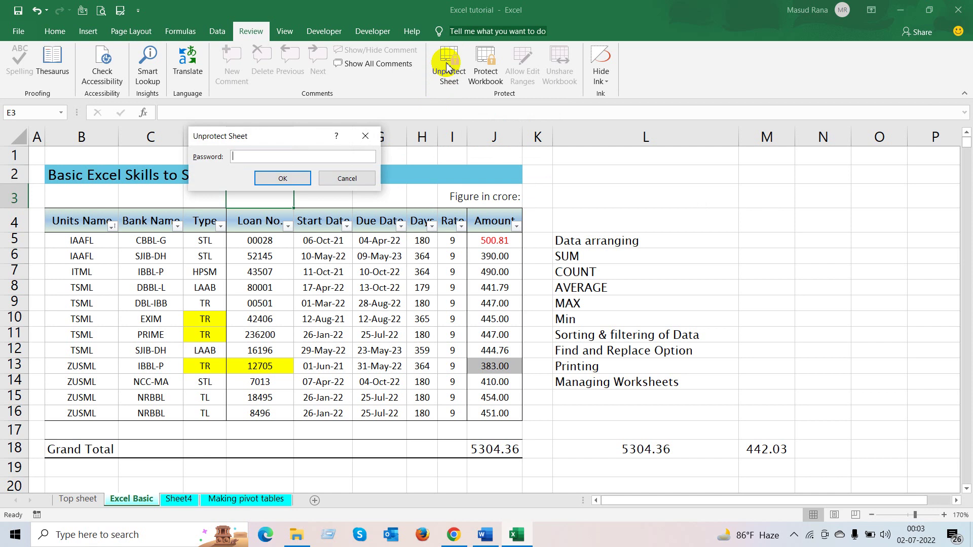
key("Return")
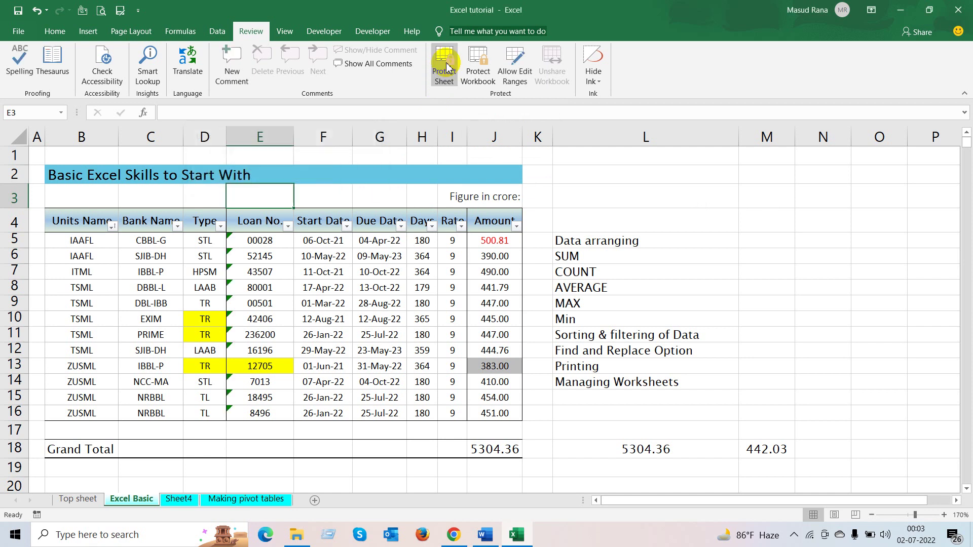
left_click(393, 270)
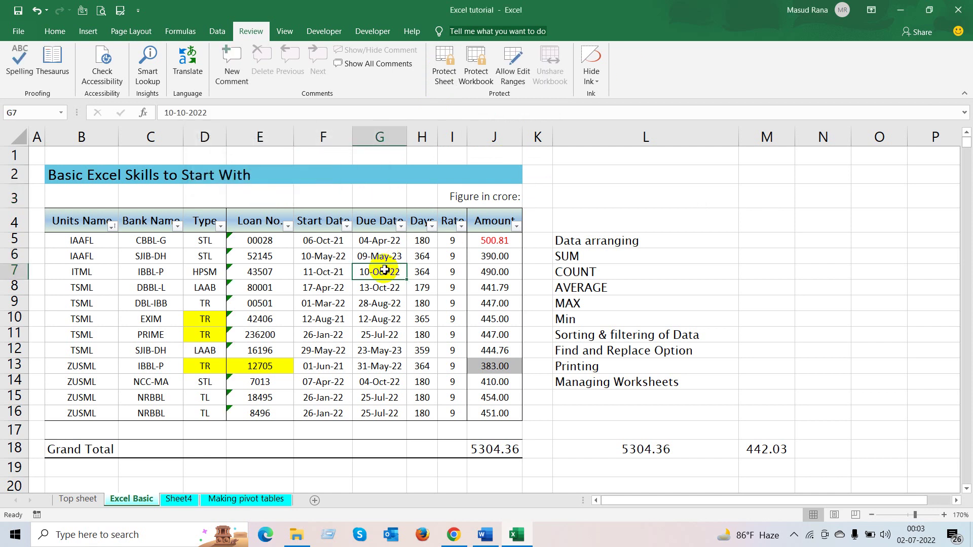
double_click(391, 271)
left_click(420, 276)
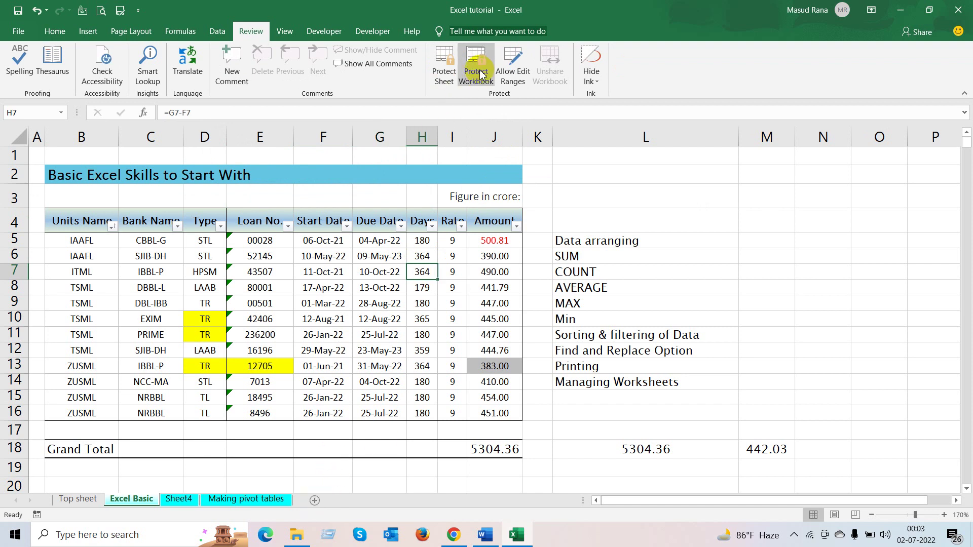
Insert a new blank worksheet after Excel Basic and return to the Excel Basic sheet.
left_click(313, 500)
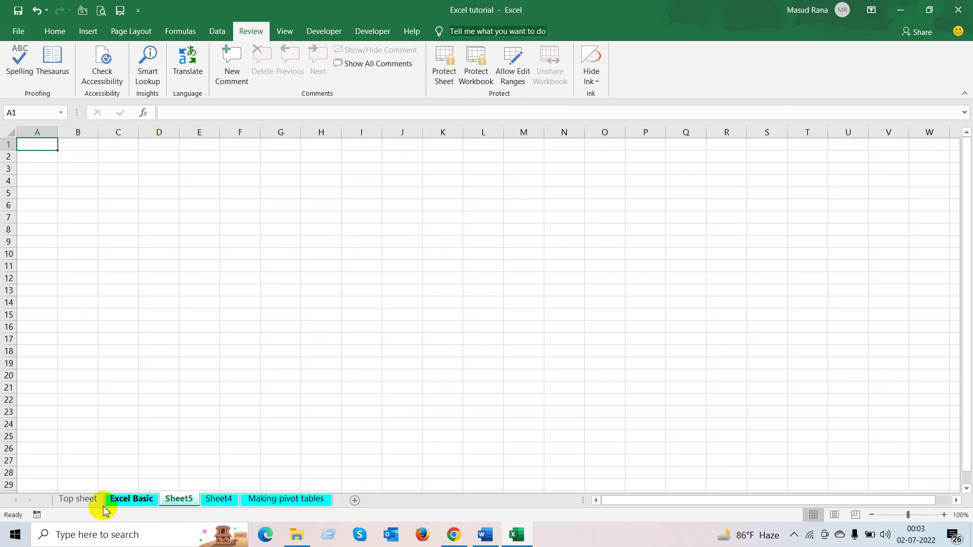
left_click(132, 500)
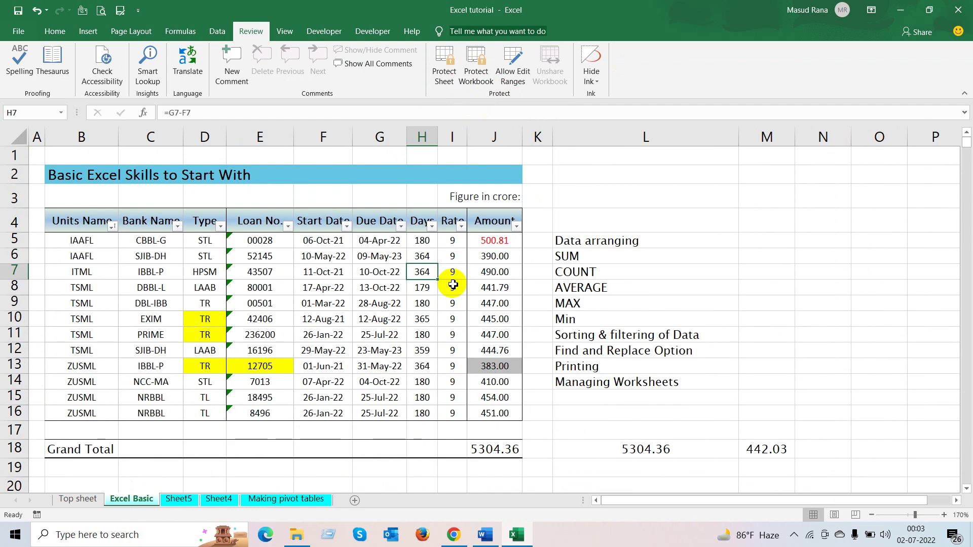
Protect the workbook structure, entering and confirming a password.
left_click(483, 76)
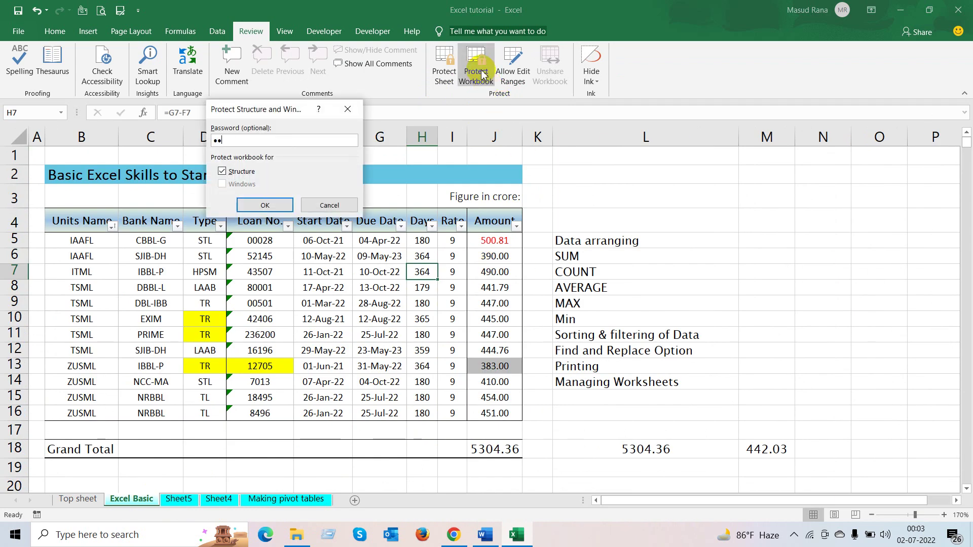
key("Return")
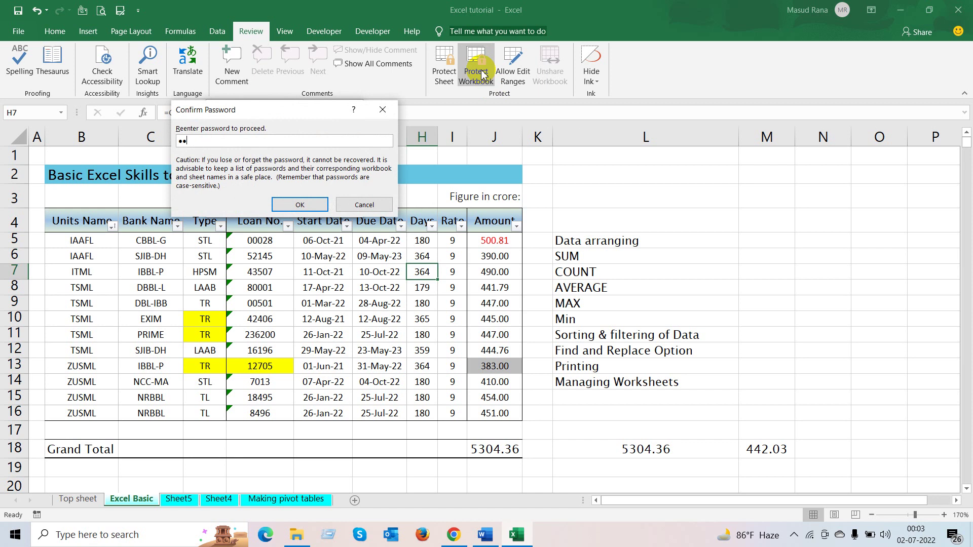
key("Return")
Check sheet access in the protected workbook by opening Making pivot tables and returning to Excel Basic.
left_click(260, 365)
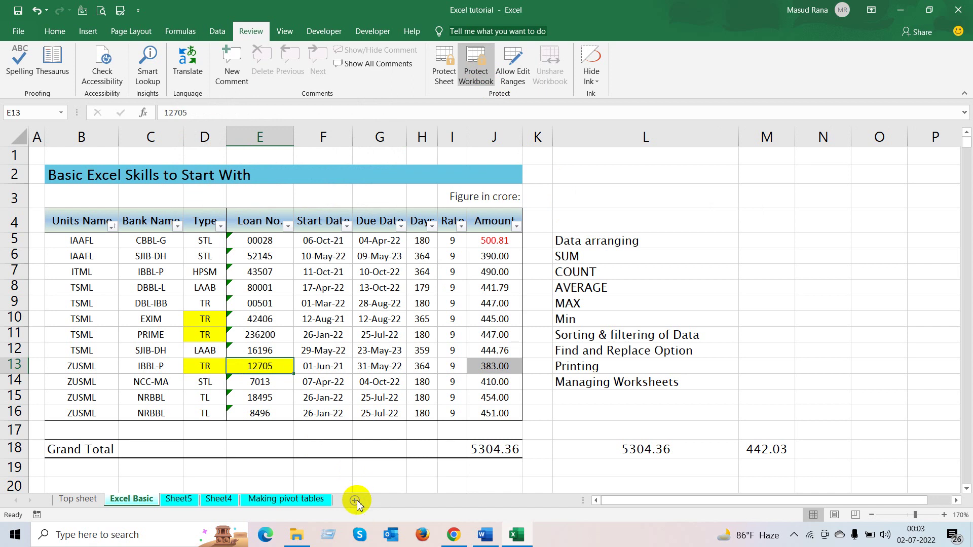
left_click(284, 504)
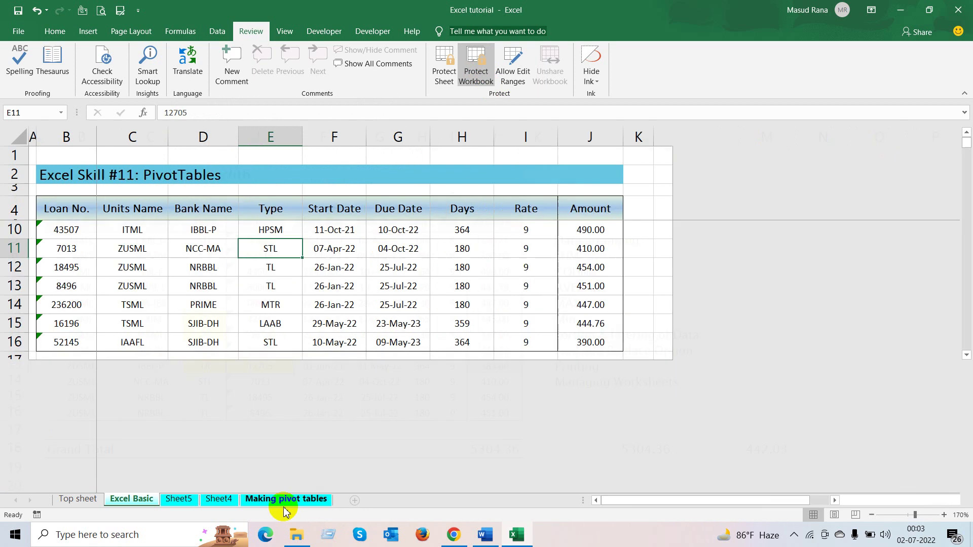
left_click(132, 499)
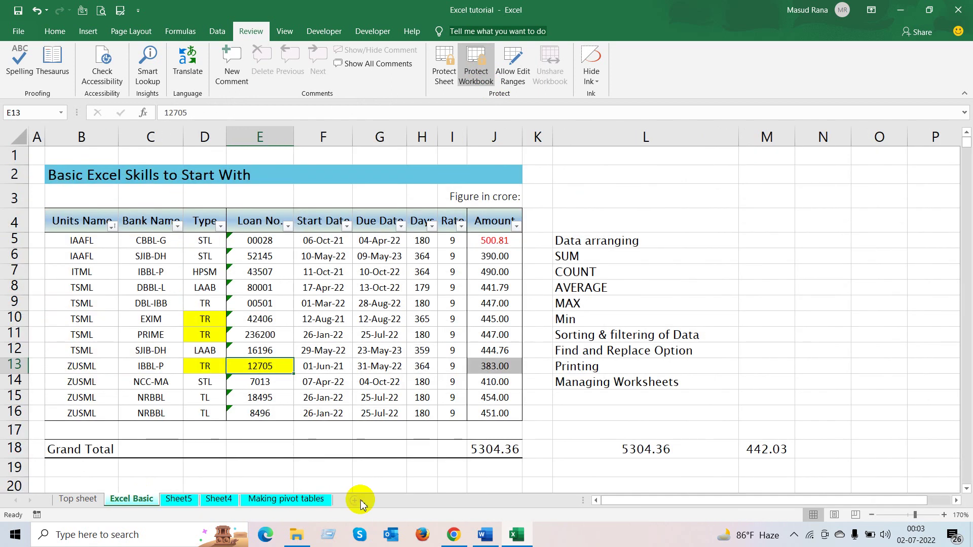
Remove the workbook structure protection by entering its password.
left_click(475, 66)
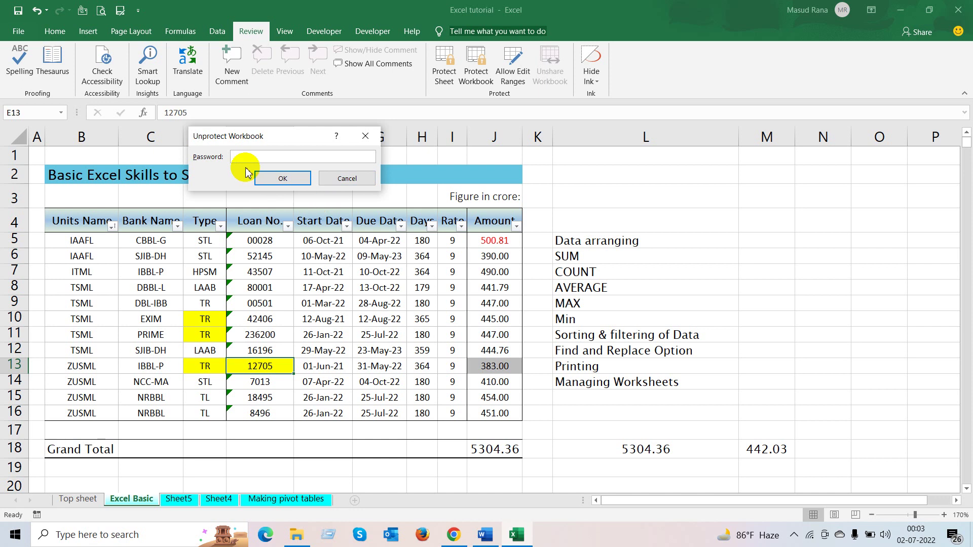
left_click(259, 176)
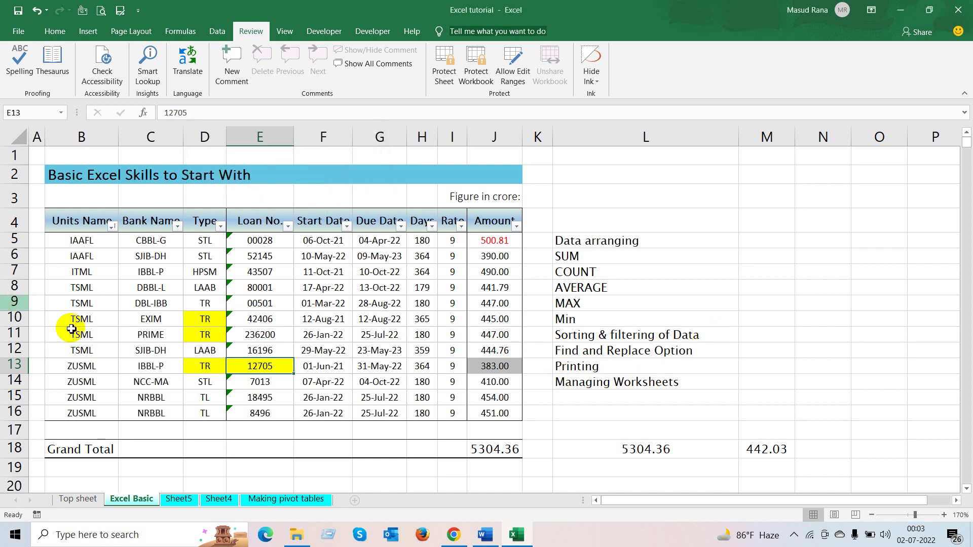
Select the loan table B2:J18 from its title through the Grand Total row and set the print settings to Print Selection.
left_click(283, 318)
left_click(356, 257)
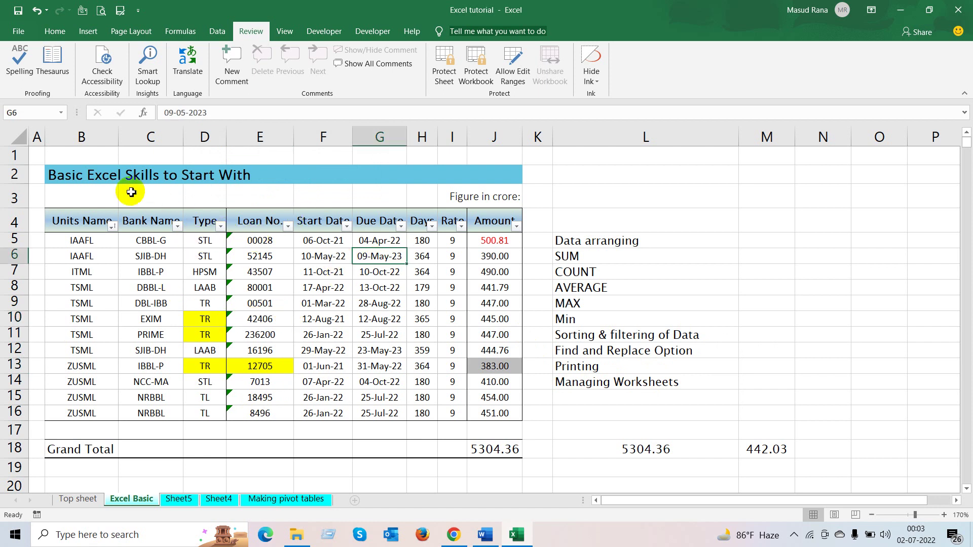
left_click_drag(59, 174, 520, 452)
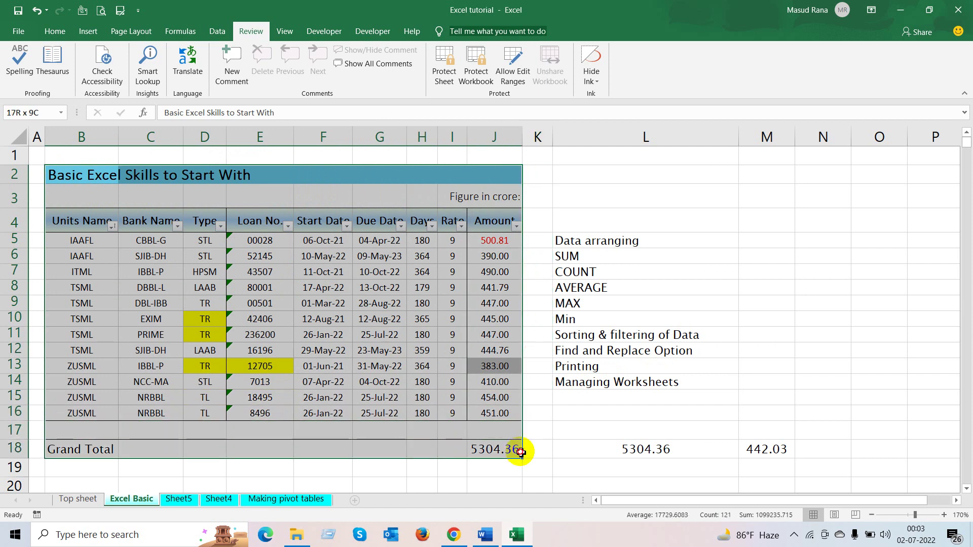
left_click(9, 38)
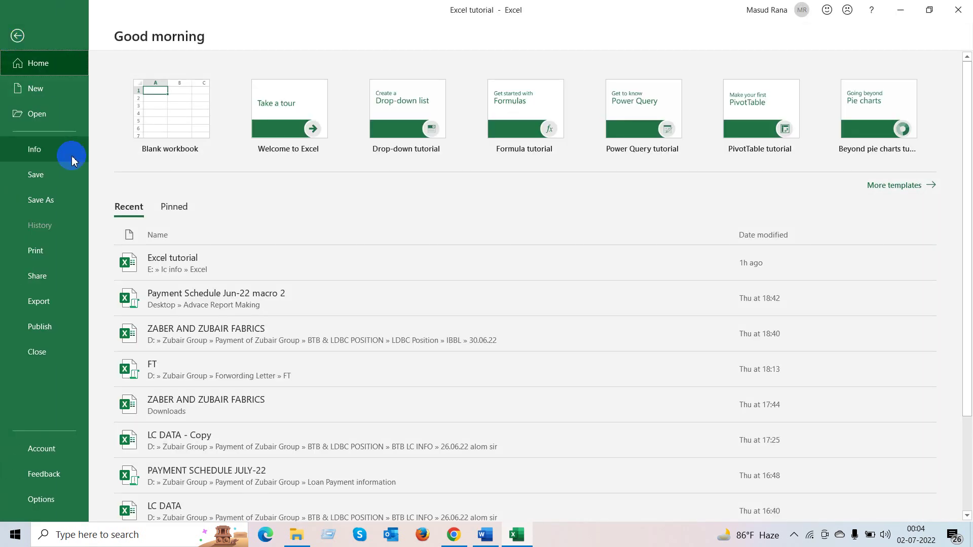
left_click(44, 253)
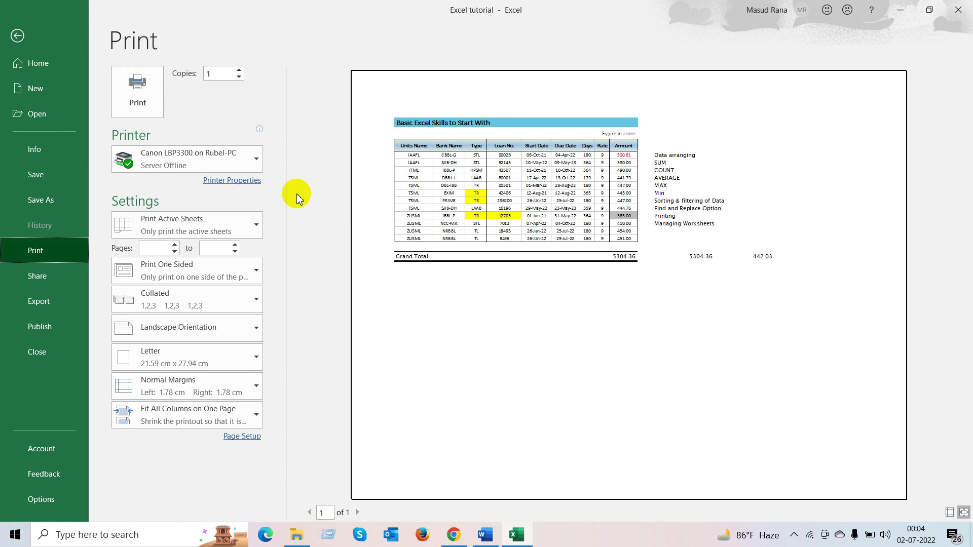
left_click(182, 234)
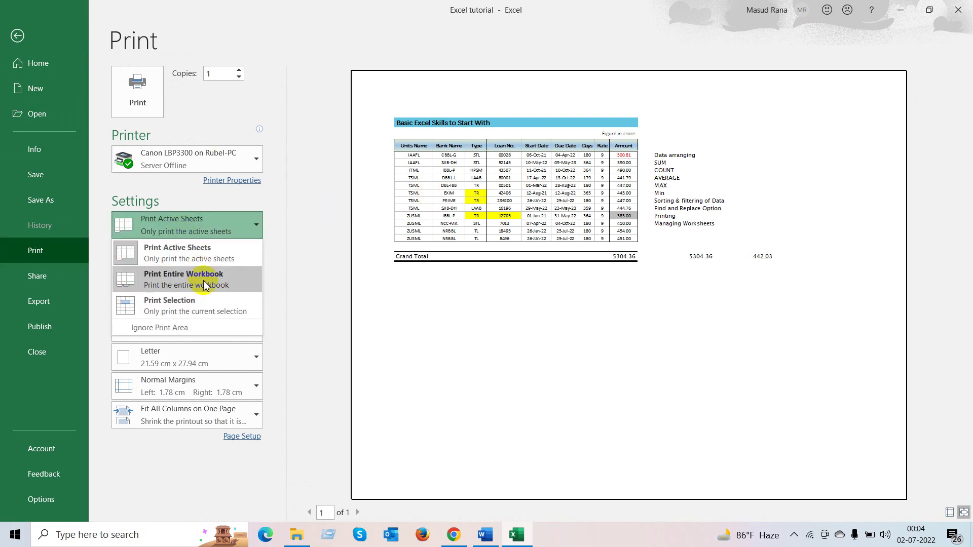
left_click(214, 307)
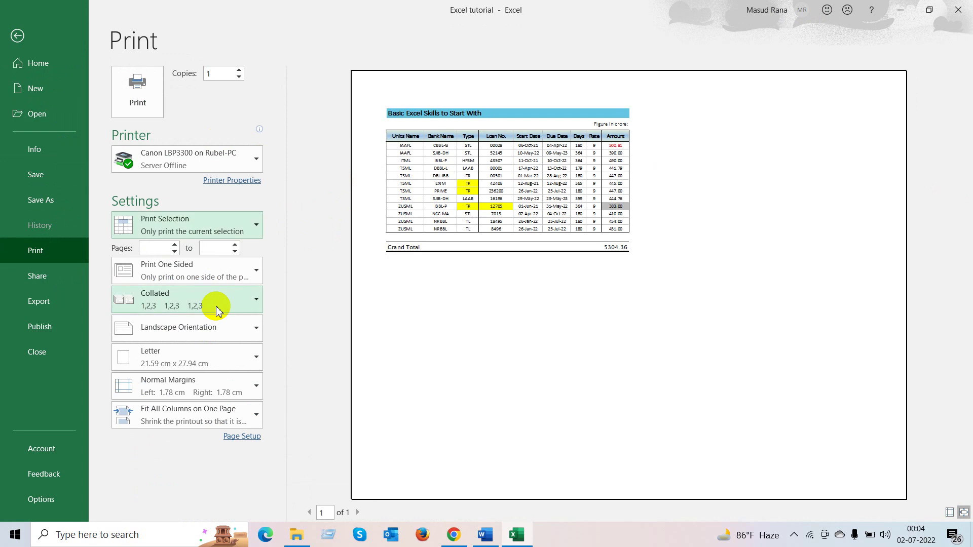
Set the printout to Portrait Orientation with No Scaling and return to the worksheet.
left_click(181, 334)
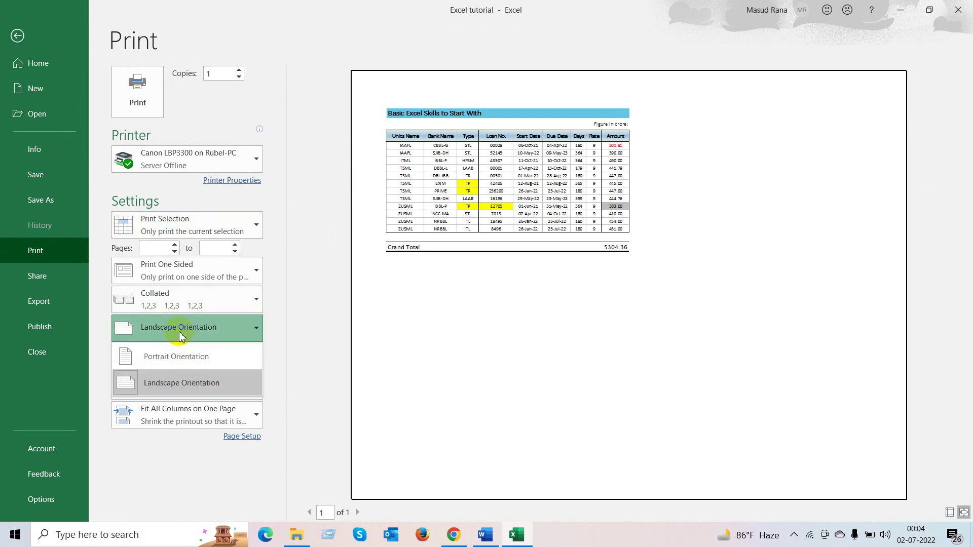
left_click(189, 357)
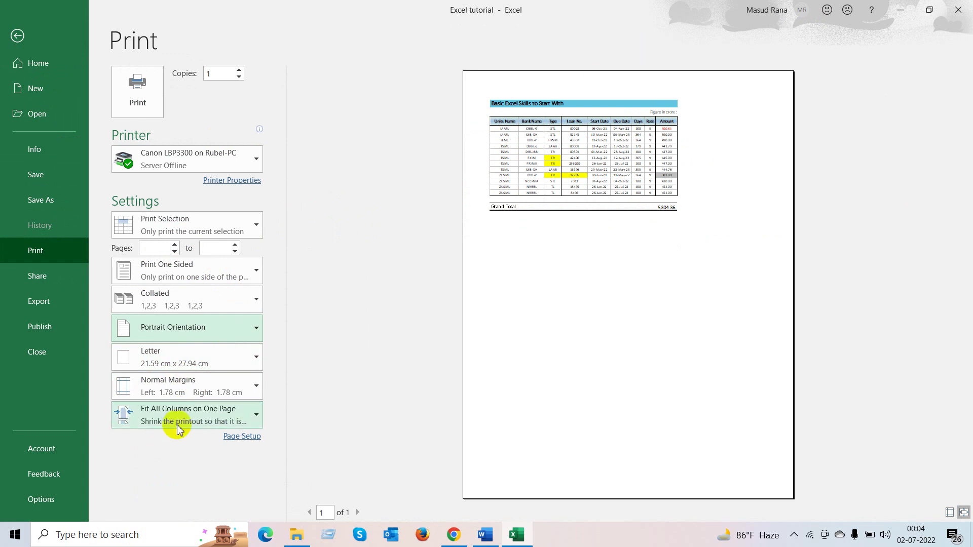
left_click(198, 415)
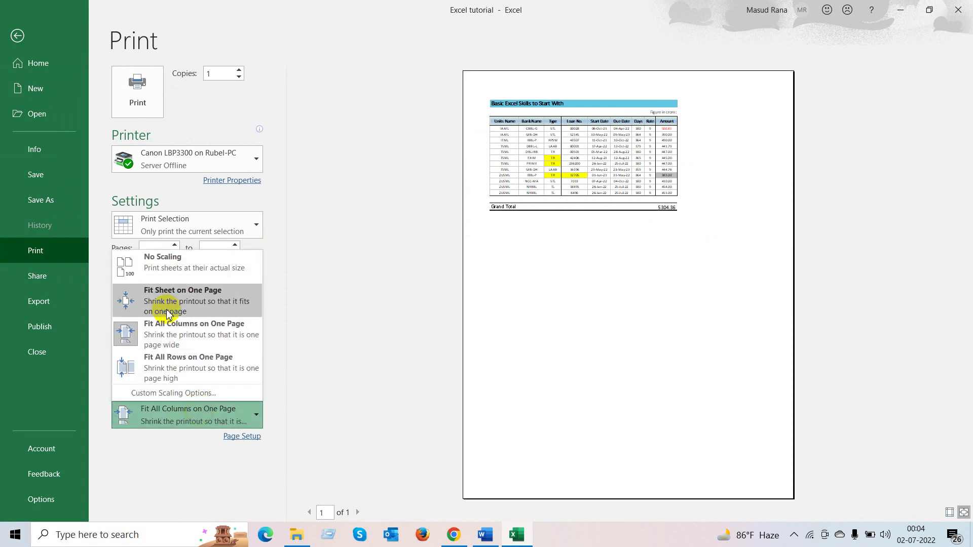
left_click(176, 266)
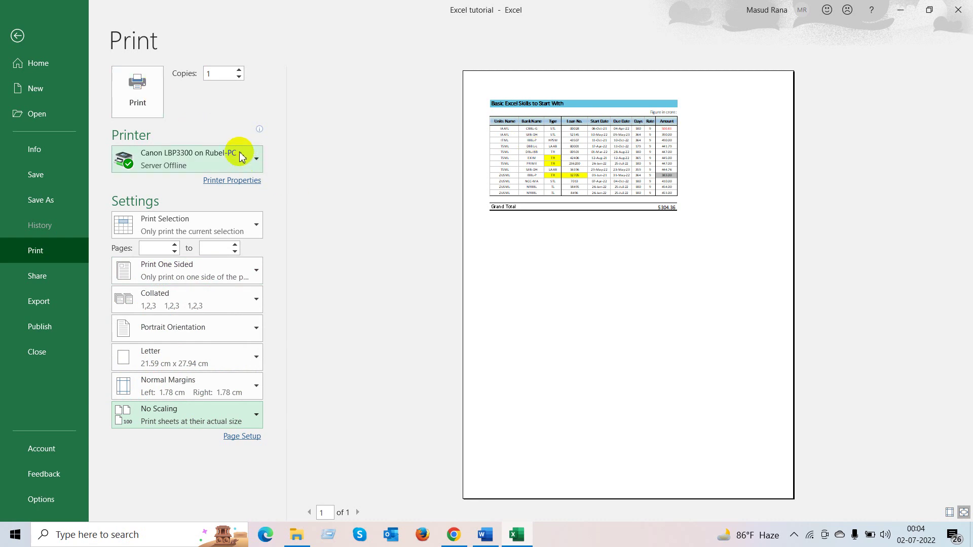
mouse_move(241, 157)
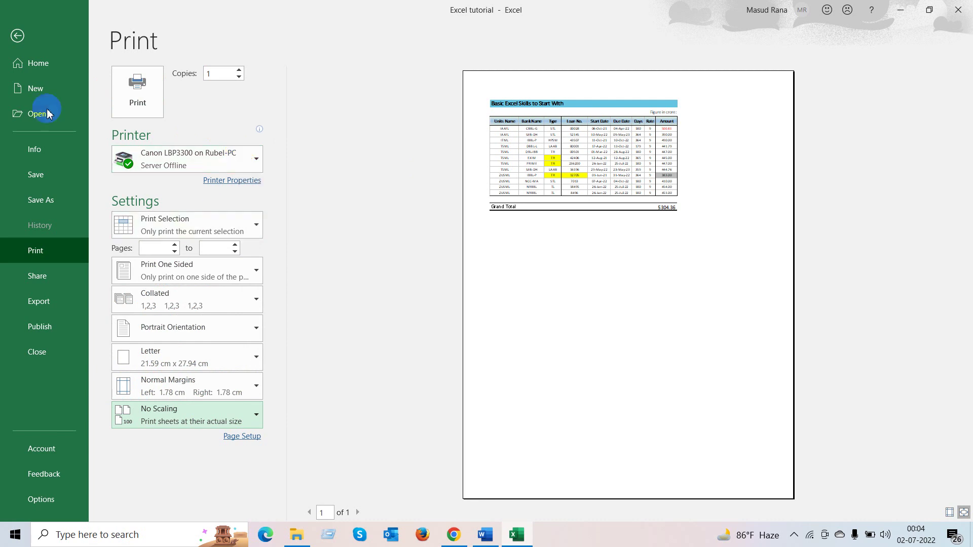
left_click(17, 36)
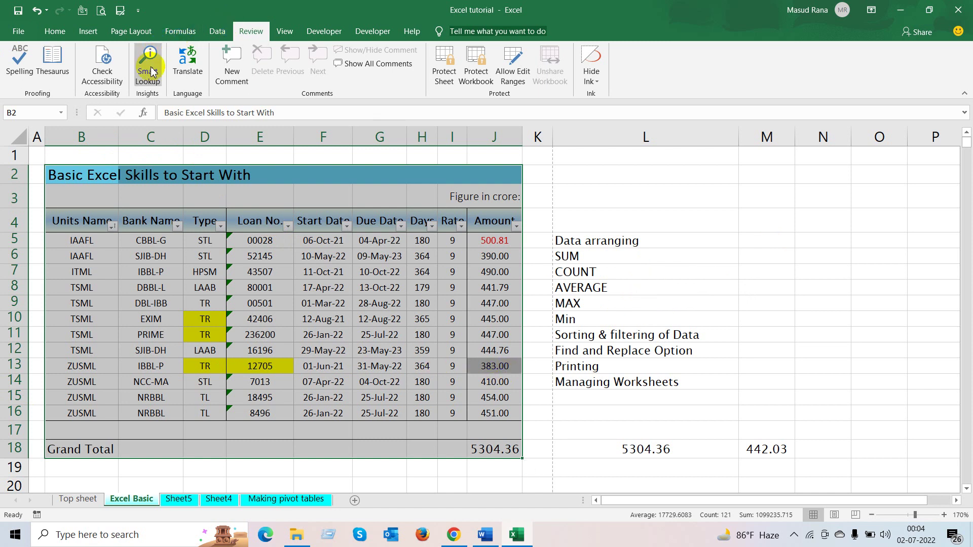
left_click(380, 300)
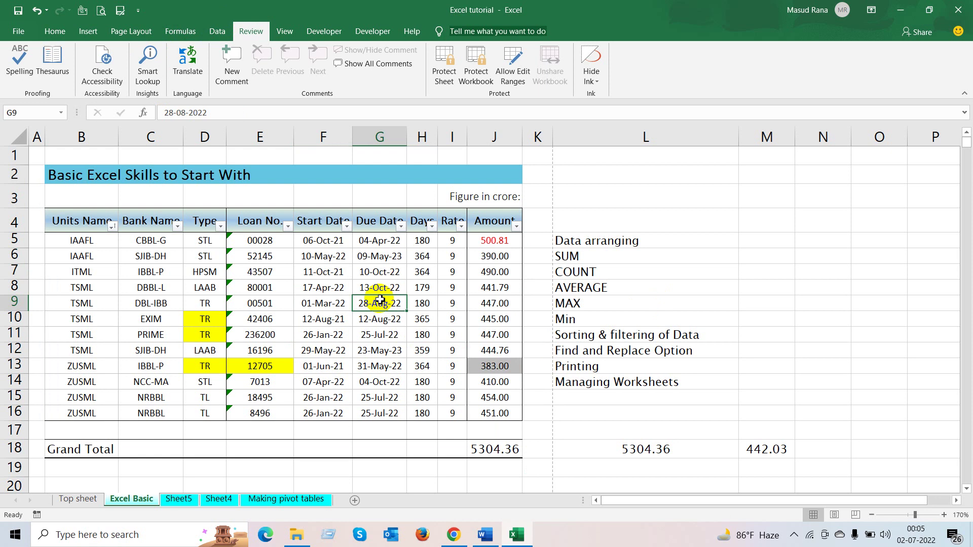
Review the list of basic, intermediate and advanced skill topics on the Top sheet and return to Excel Basic.
left_click(76, 500)
scroll(209, 169, "up", 1)
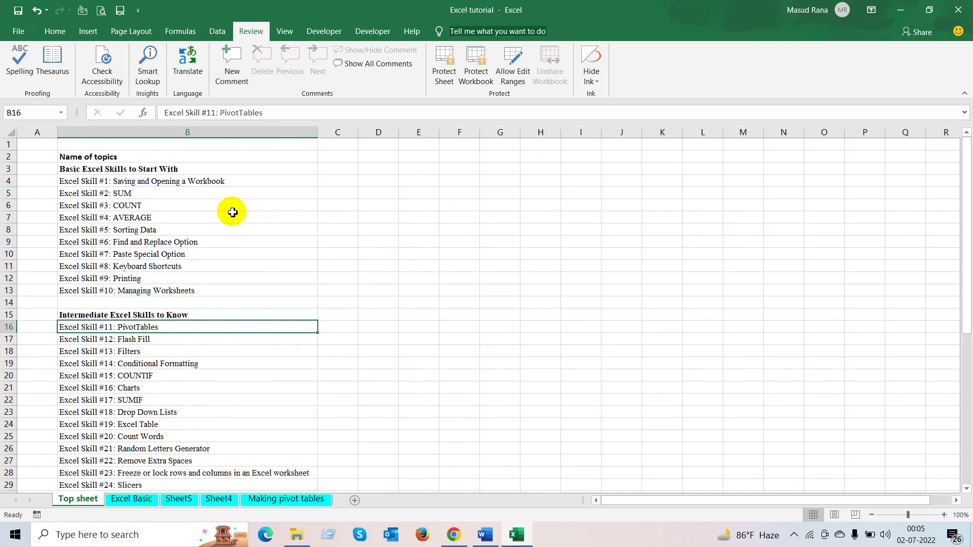
scroll(165, 243, "down", 2)
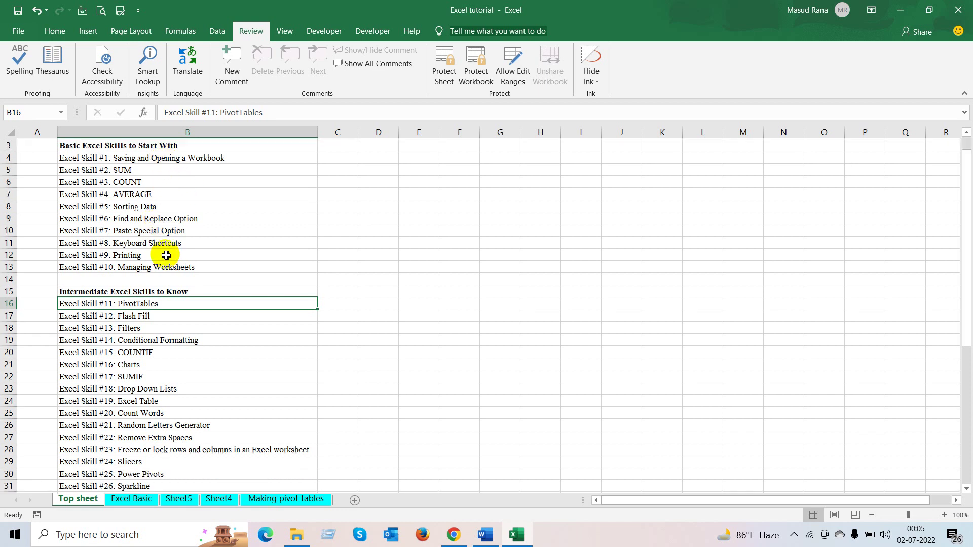
scroll(167, 259, "down", 6)
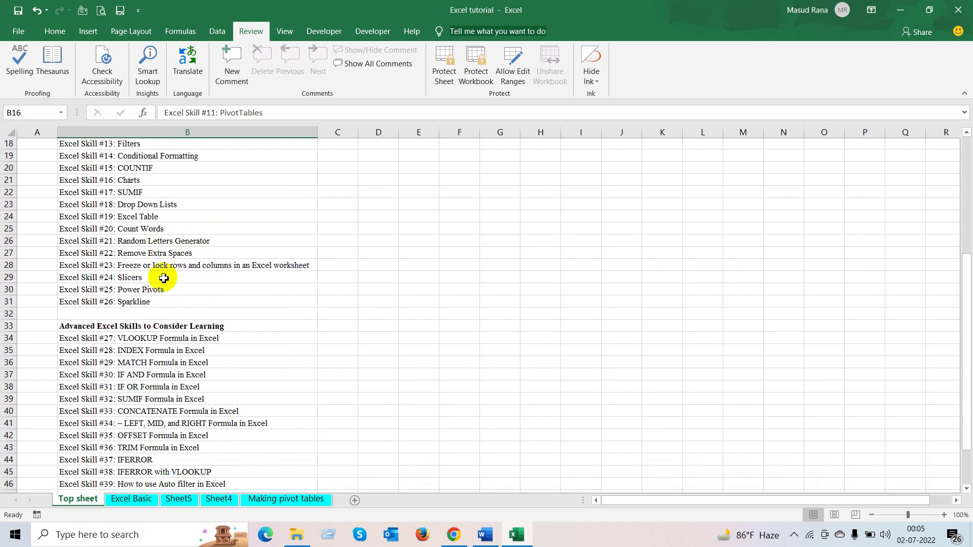
scroll(169, 290, "down", 3)
scroll(163, 283, "up", 5)
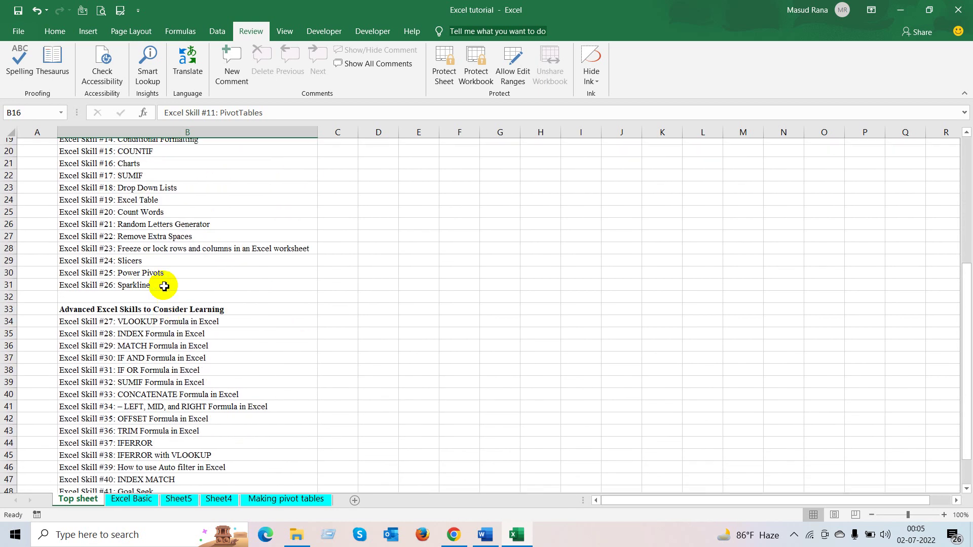
scroll(194, 275, "up", 6)
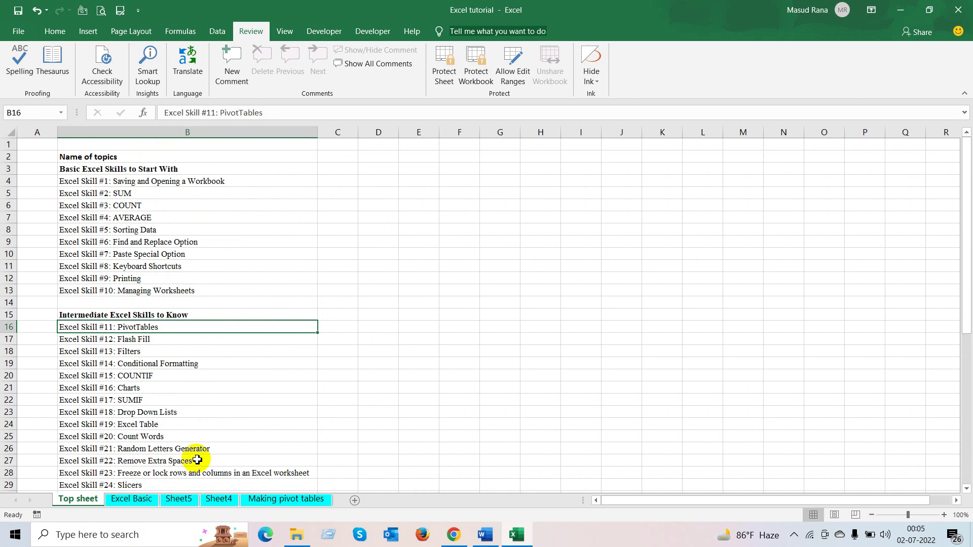
left_click(129, 502)
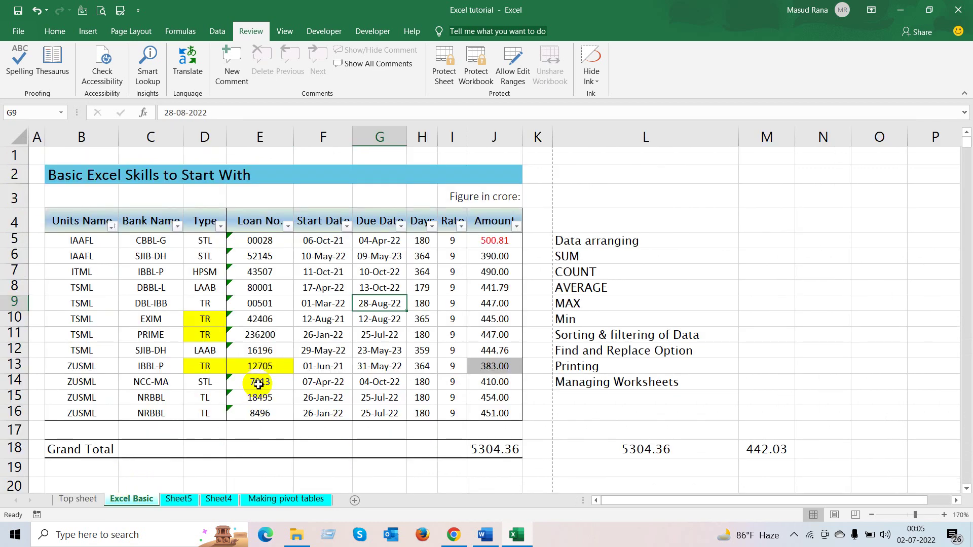